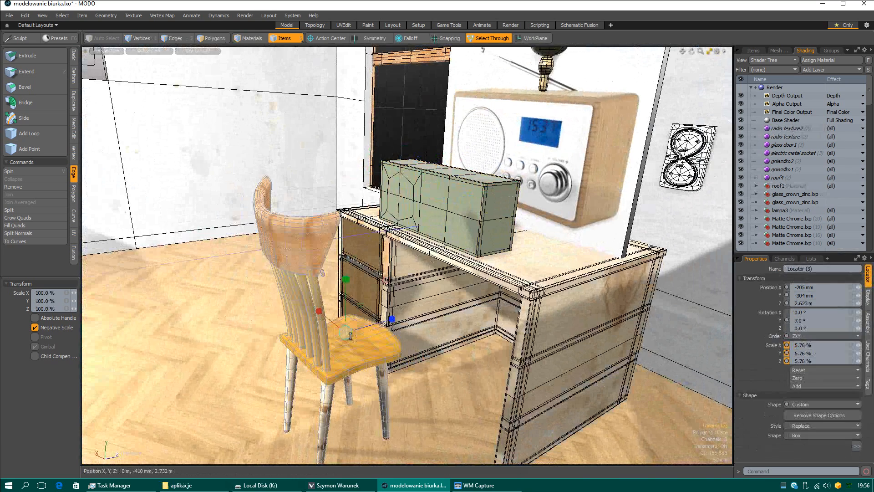
left_click(103, 16)
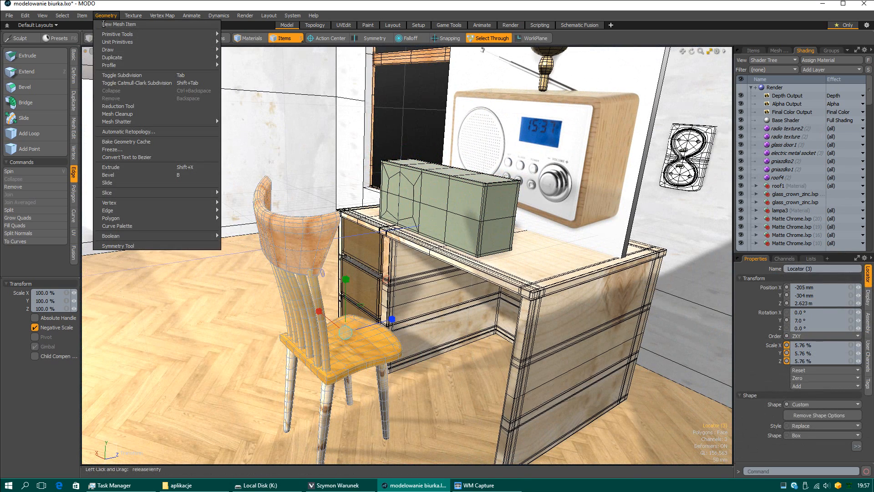
left_click(81, 16)
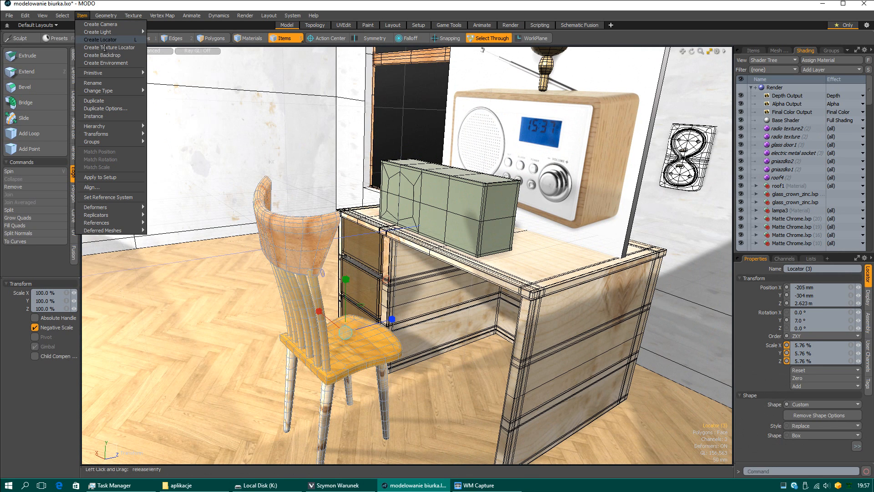
left_click(329, 185)
left_click(330, 185)
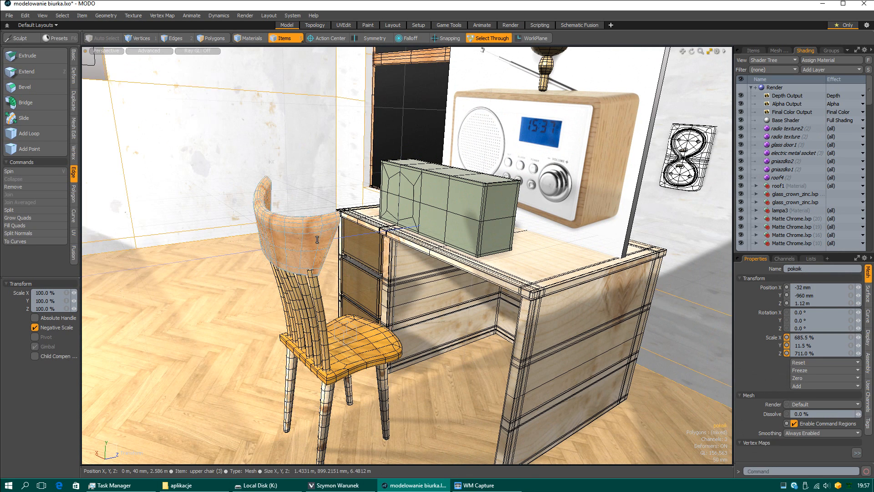
Step: Select all parts of the chair together: the backrest, every slat, the seat, the legs and the seat's locator
left_click(325, 231)
scroll(342, 298, "down", 2)
left_click_drag(349, 298, 353, 272, "alt")
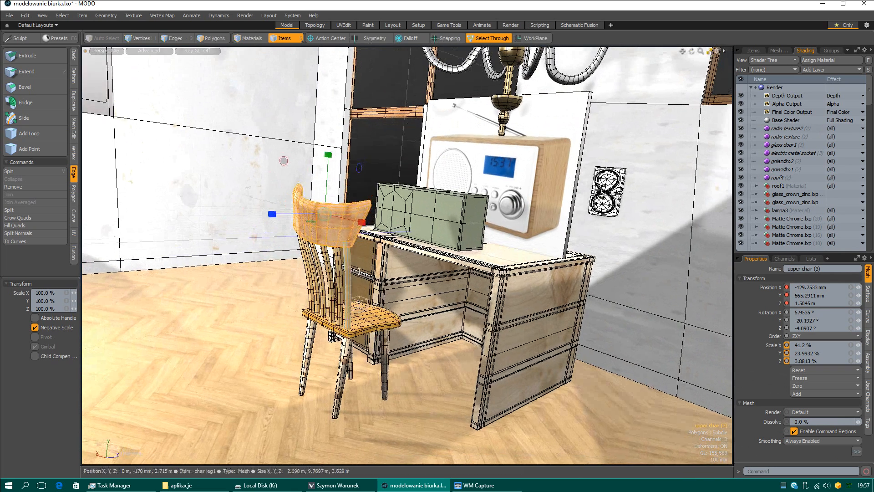
left_click(351, 272, "shift")
left_click(341, 271, "shift")
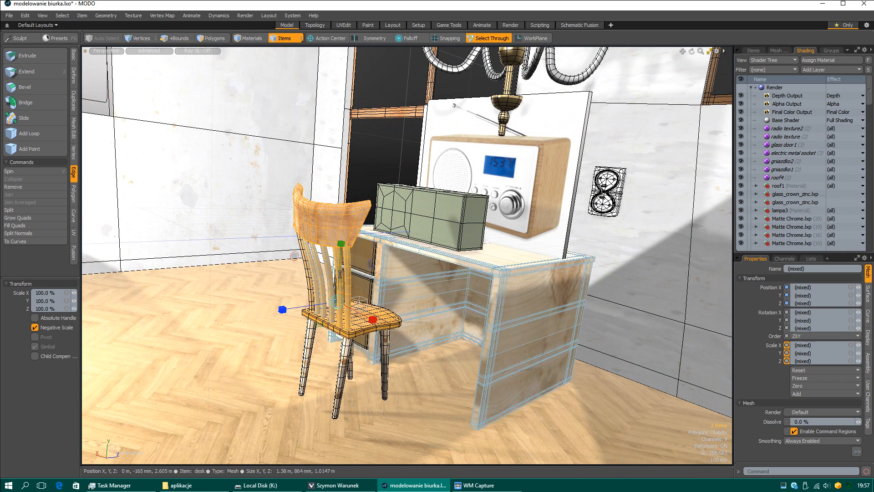
left_click(331, 271, "shift")
left_click(321, 272, "shift")
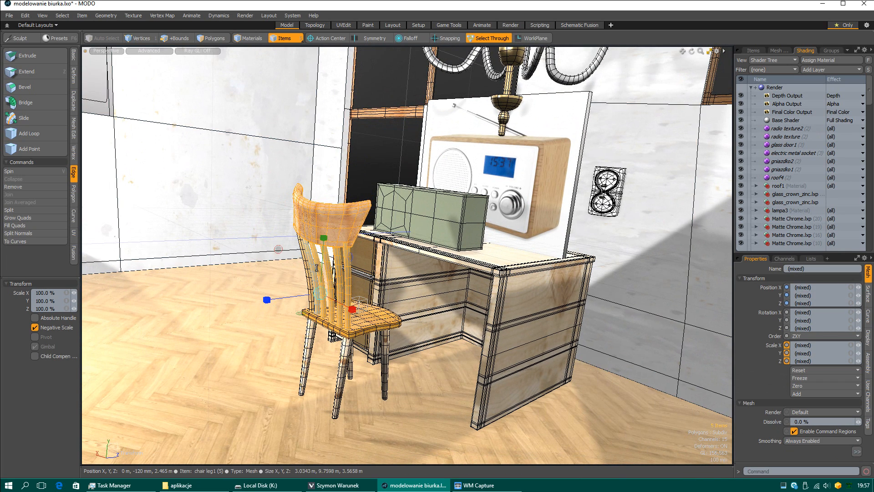
left_click(311, 278, "shift")
left_click(323, 291, "shift")
left_click(326, 321, "shift")
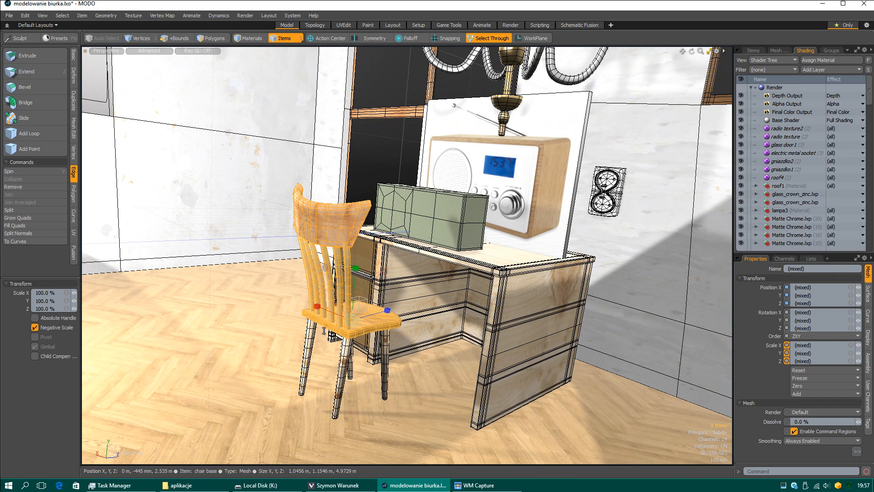
left_click(310, 348, "shift")
left_click(356, 355, "shift")
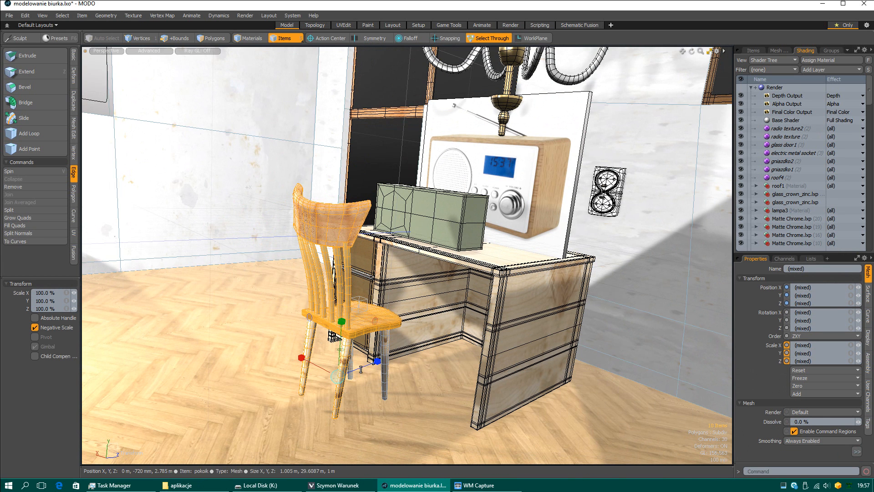
left_click(390, 356, "shift")
left_click(361, 317, "shift")
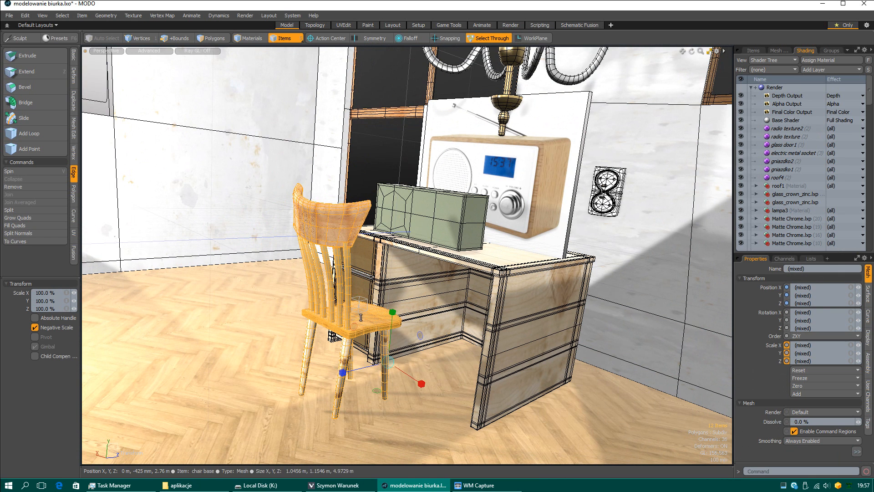
left_click(367, 310, "shift")
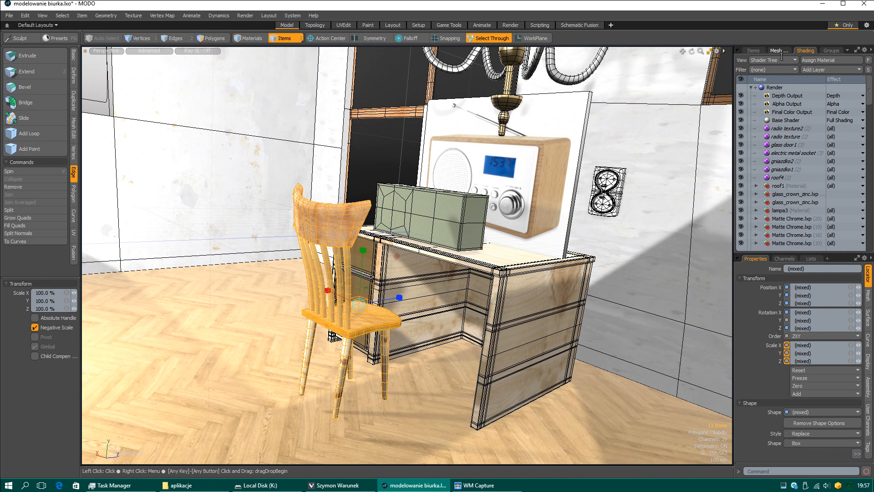
left_click(779, 51)
left_click(755, 51)
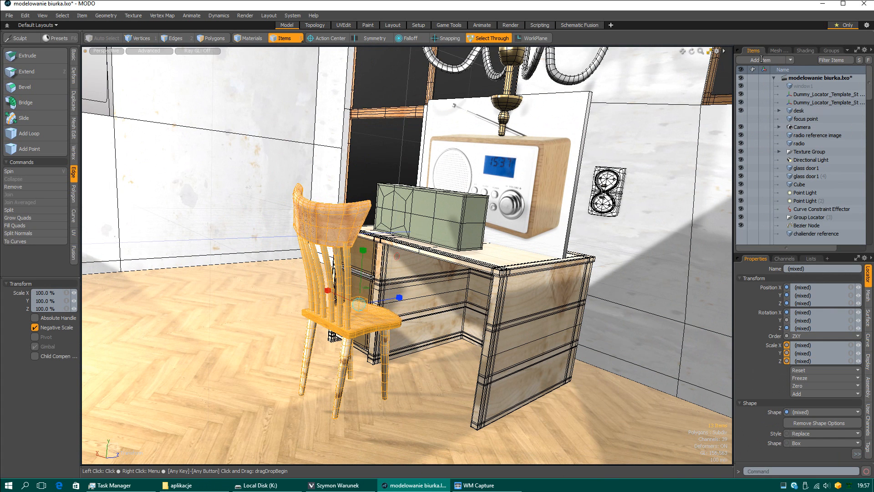
left_click(780, 53)
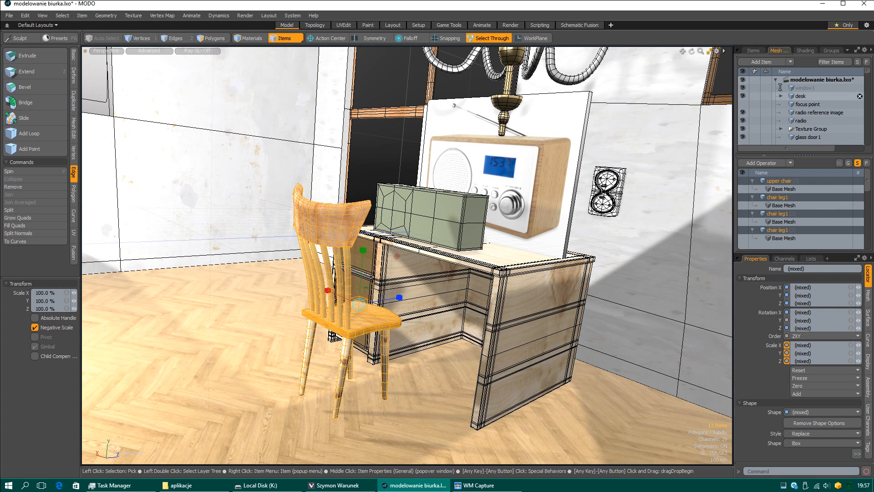
left_click(758, 53)
scroll(805, 170, "down", 10)
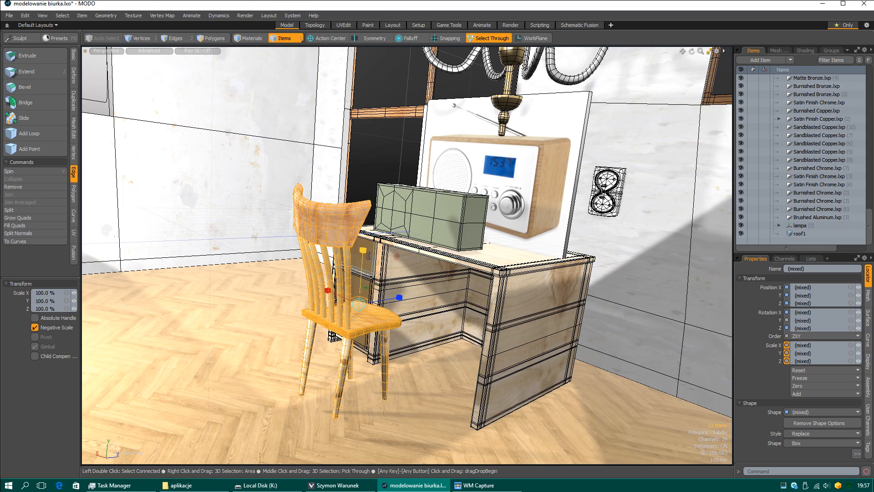
left_click_drag(323, 303, 364, 330, "alt")
key("w")
key("ctrl+z")
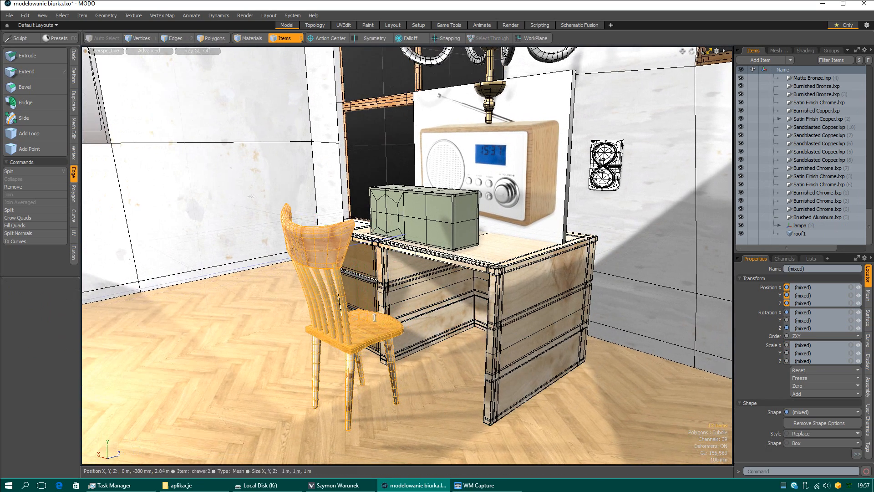
Step: Raise the whole chair by its locator to Y -284 mm and enlarge it uniformly to about 110.5 %
left_click(363, 321)
key("w")
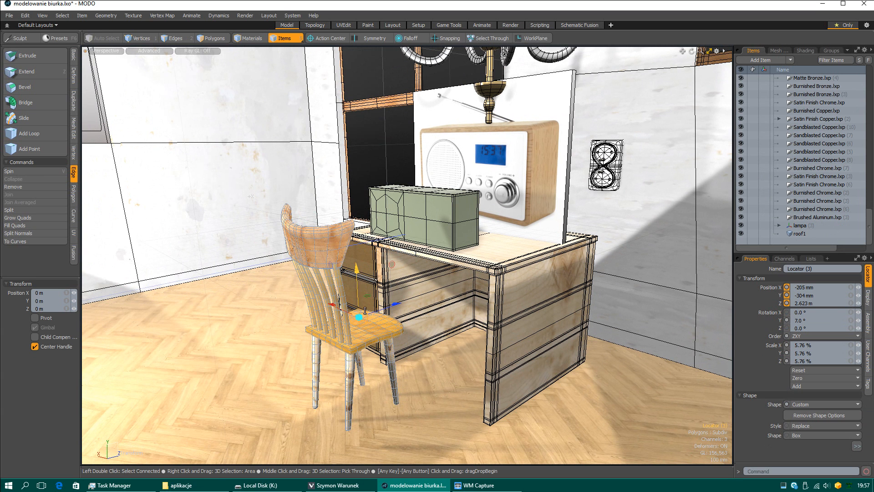
left_click_drag(363, 315, 390, 366)
key("r")
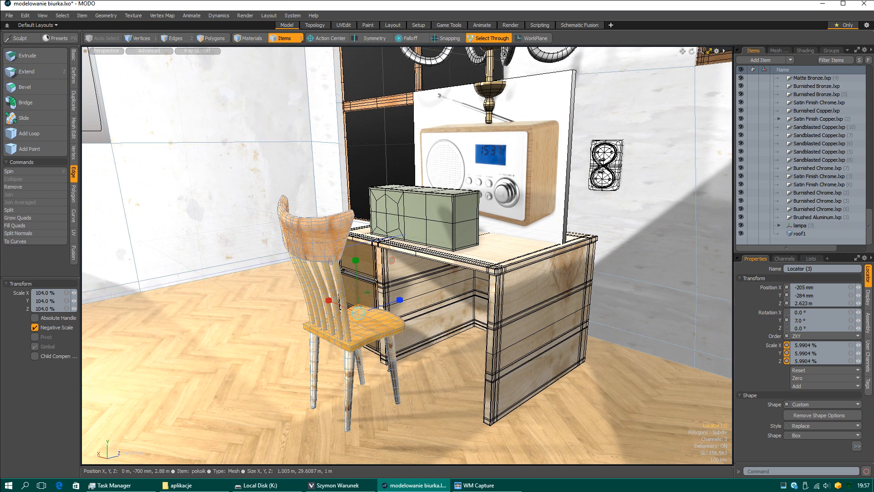
left_click_drag(370, 339, 368, 321)
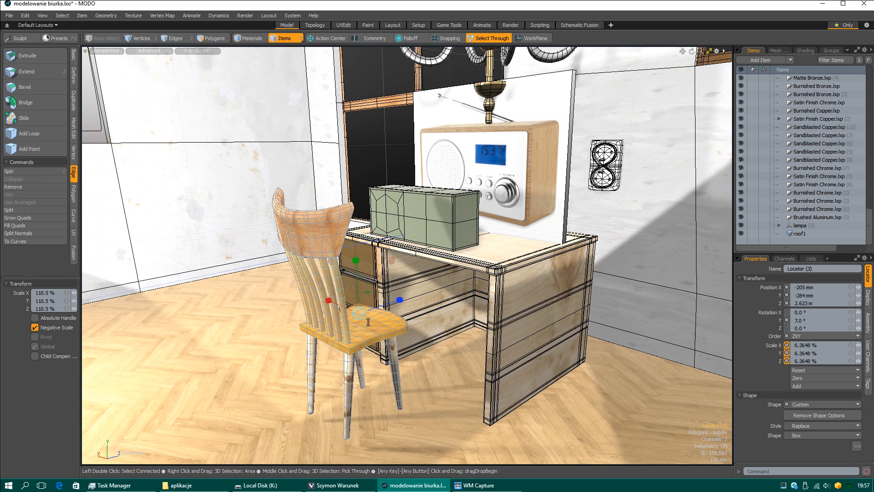
Step: Lower the chair to Y -384 mm and tilt it 3.5° about the Z axis
key("w")
left_click_drag(365, 291, 363, 290)
left_click_drag(251, 196, 418, 272, "alt")
key("e")
key("w")
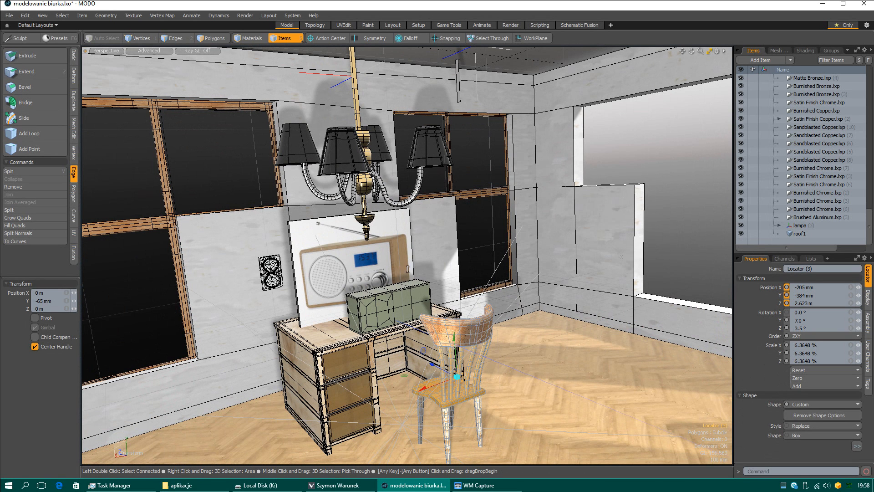
Step: Examine the radio reference image and the electric sockets on the wall behind the desk
left_click(371, 272)
left_click_drag(371, 273, 422, 358, "alt")
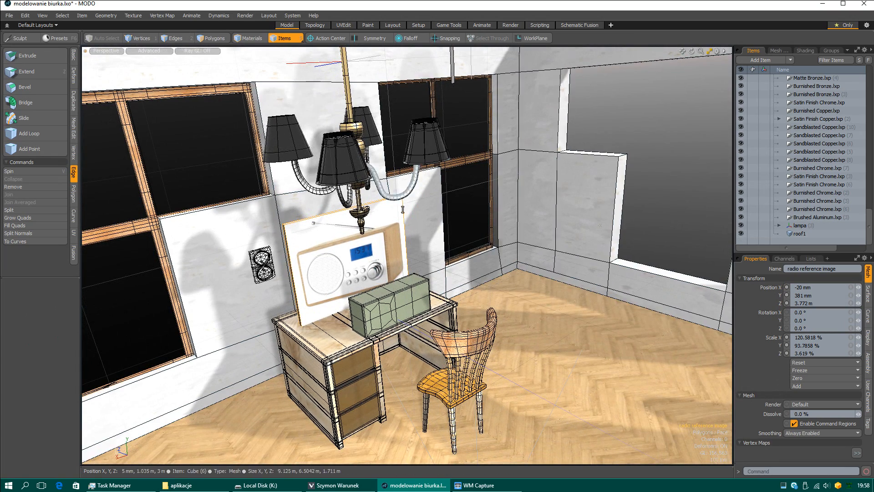
scroll(346, 272, "up", 5)
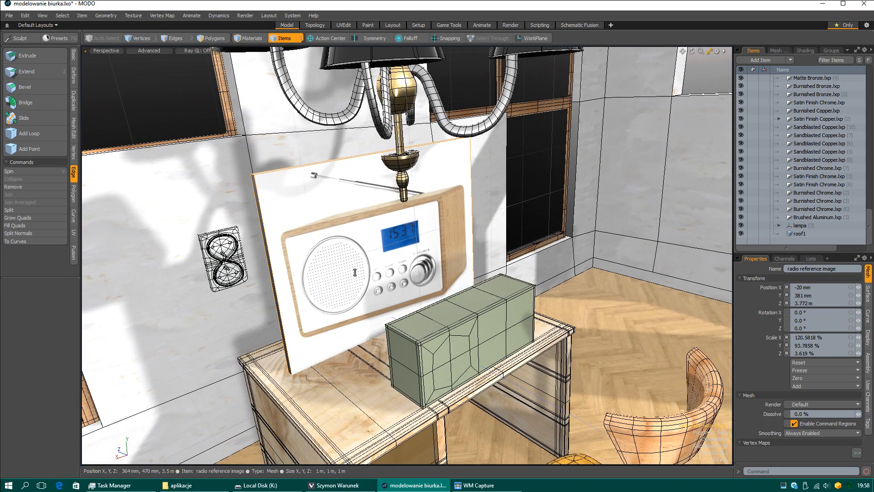
key("w")
left_click_drag(421, 299, 325, 245, "alt")
left_click(294, 271)
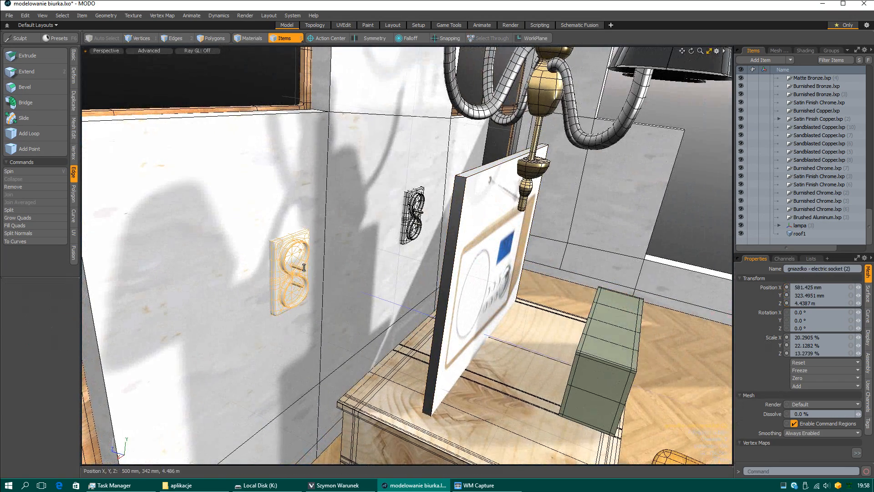
scroll(359, 290, "down", 3)
left_click_drag(358, 289, 565, 274, "alt")
scroll(566, 274, "down", 3)
scroll(565, 274, "up", 6)
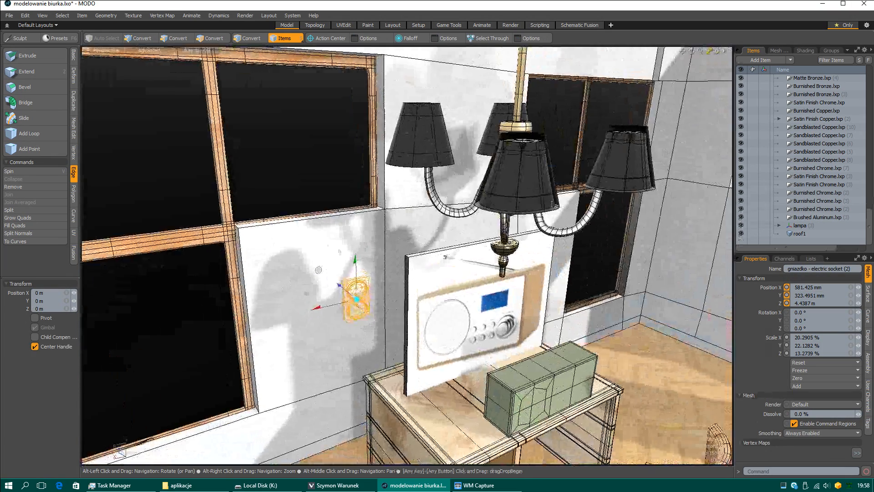
Step: Scale the chandelier uniformly to 104 % and lower it to about Y 1.97 m
left_click_drag(552, 203, 439, 128, "alt")
left_click(439, 128)
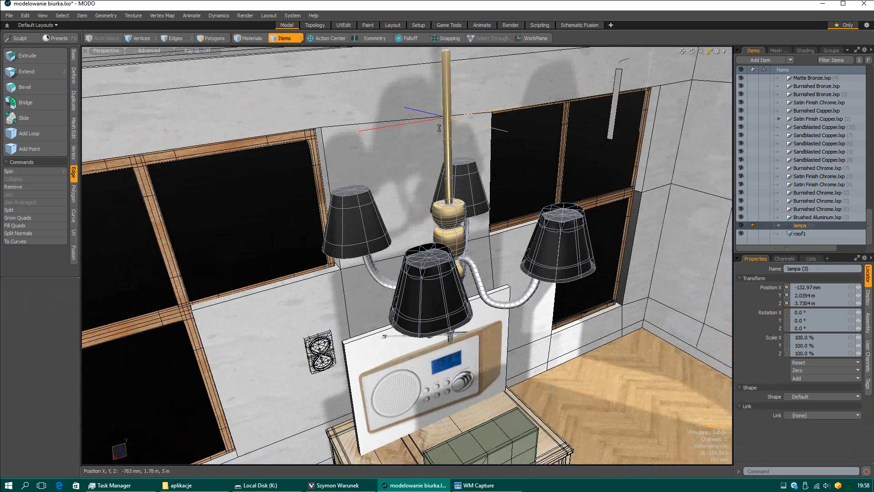
key("y")
mouse_move(453, 95)
left_mouse_down()
mouse_move(453, 169)
mouse_move(452, 108)
left_mouse_up()
left_click_drag(484, 137, 467, 126, "alt")
key("r")
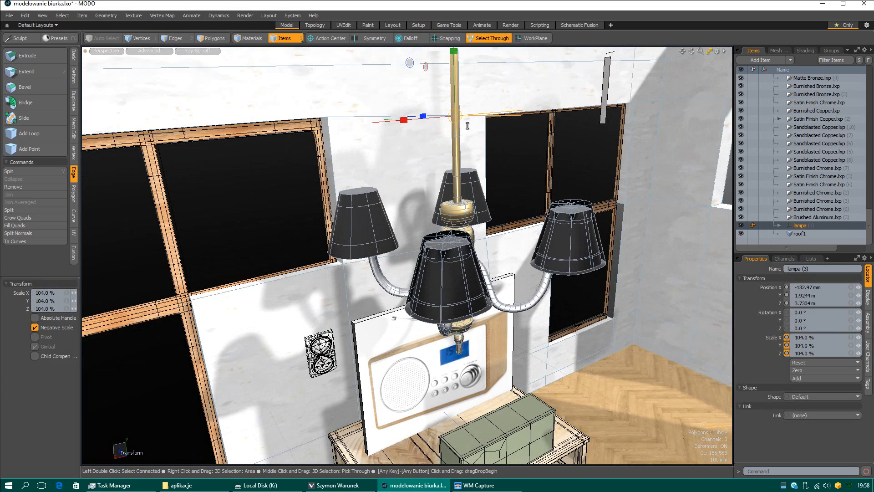
key("w")
left_click_drag(462, 94, 434, 227)
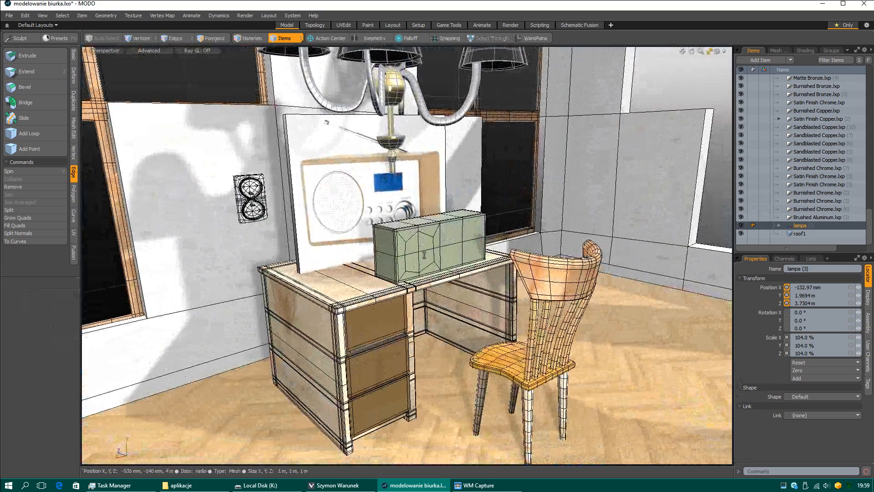
Step: Add a unit cube to the room as a new mesh
left_click(395, 236)
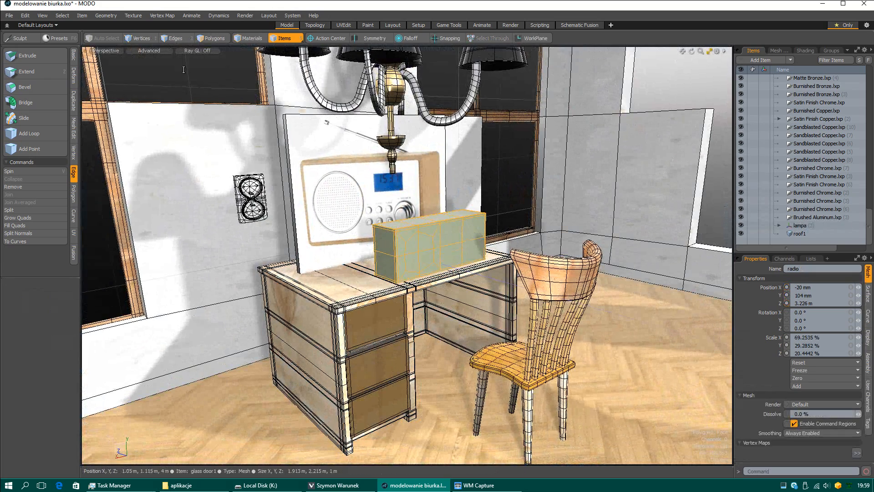
left_click(107, 16)
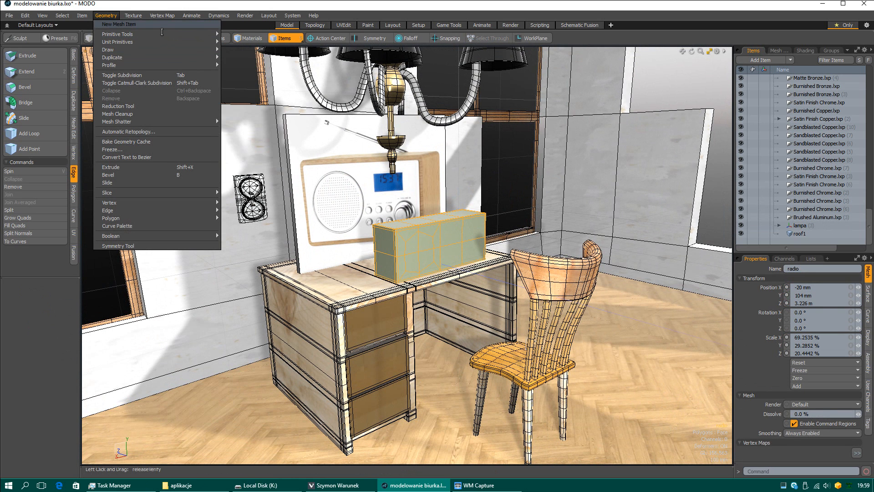
mouse_move(213, 44)
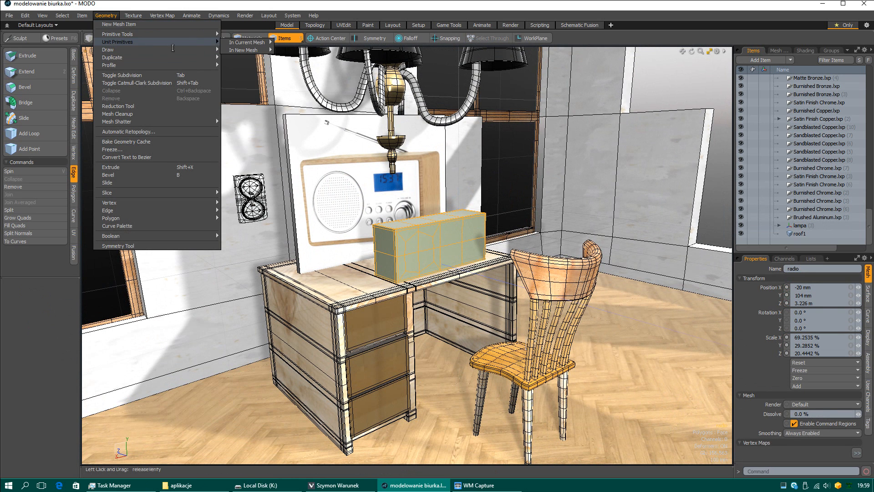
mouse_move(246, 50)
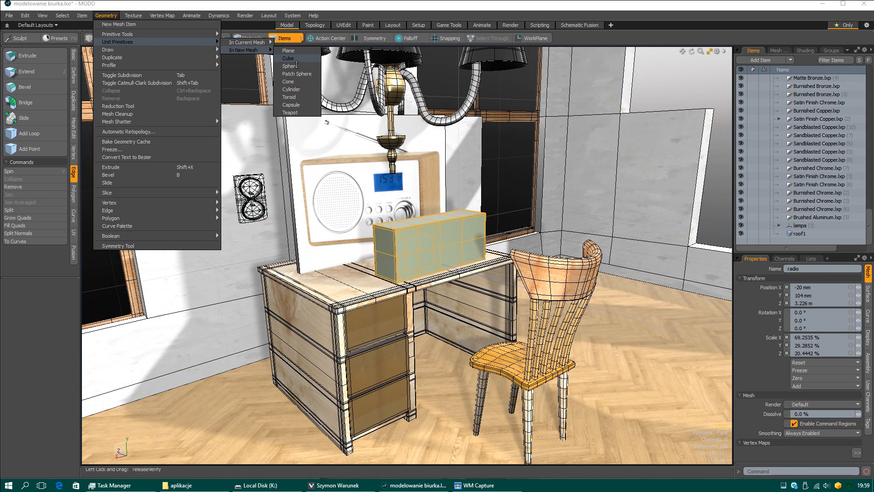
left_click(288, 58)
Step: Move the new cube along the Z axis to 102 mm
scroll(635, 372, "down", 3)
left_click_drag(636, 373, 665, 270, "alt")
key("w")
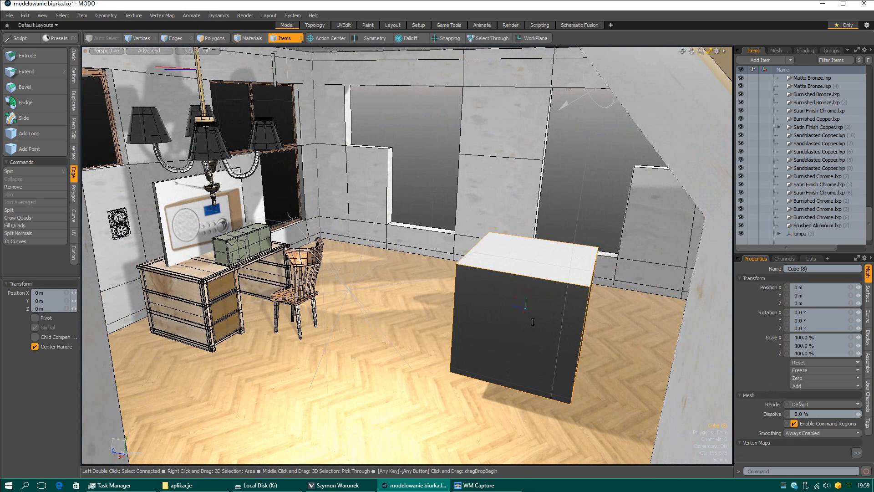
left_click_drag(527, 312, 526, 318)
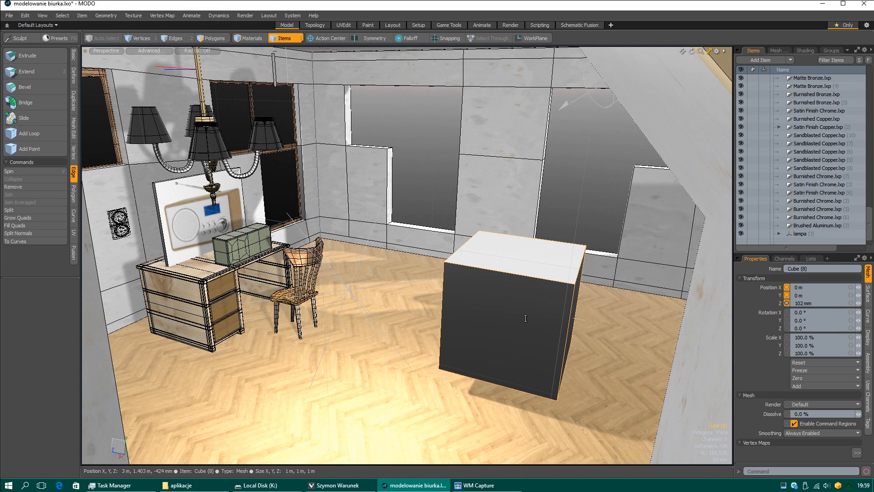
Step: Frame the new cube from several angles together with the desk and chair
key("w")
right_click_drag(515, 310, 586, 337, "alt")
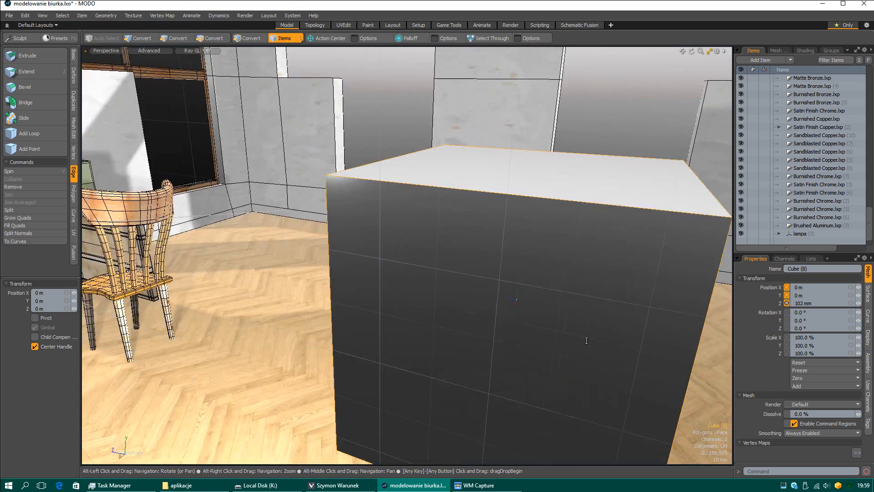
left_click_drag(586, 338, 480, 344, "alt")
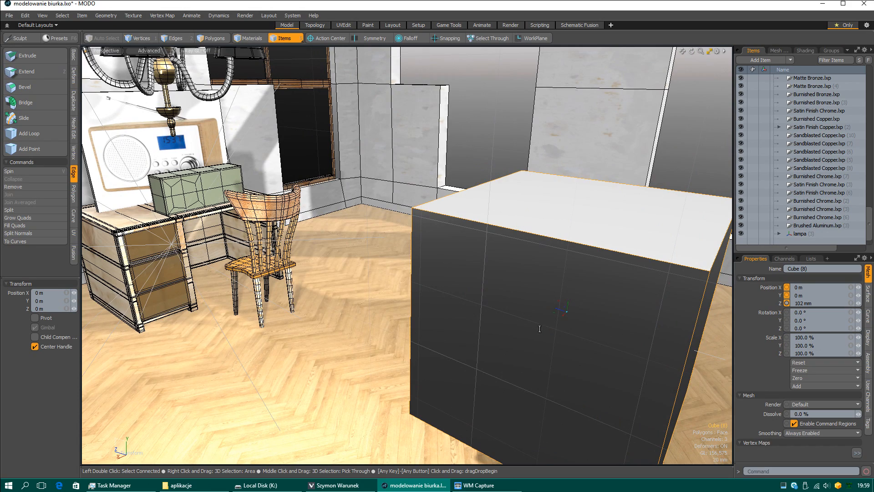
key("shift+a")
left_click_drag(430, 288, 441, 304, "alt")
right_click_drag(440, 305, 386, 268, "alt")
left_click_drag(386, 268, 372, 251, "alt")
middle_click_drag(374, 251, 400, 278, "alt")
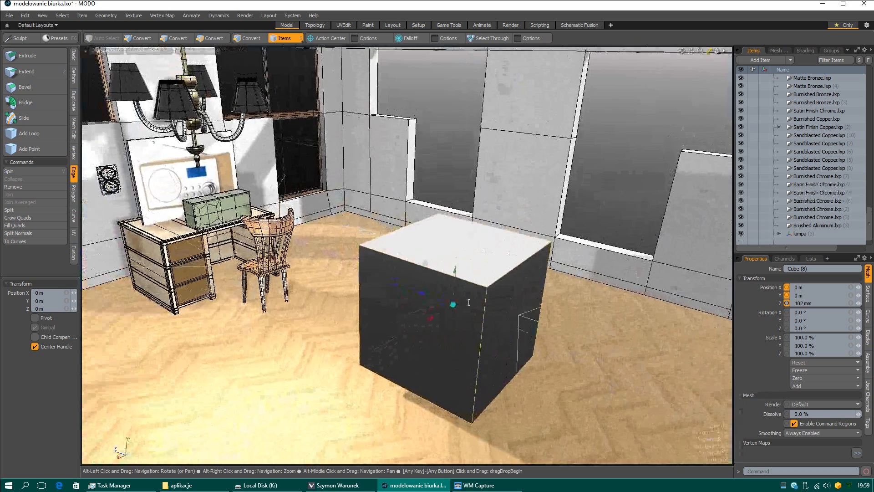
right_click_drag(400, 279, 471, 313, "alt")
left_click_drag(472, 313, 445, 310, "alt")
middle_click_drag(446, 310, 474, 319, "alt")
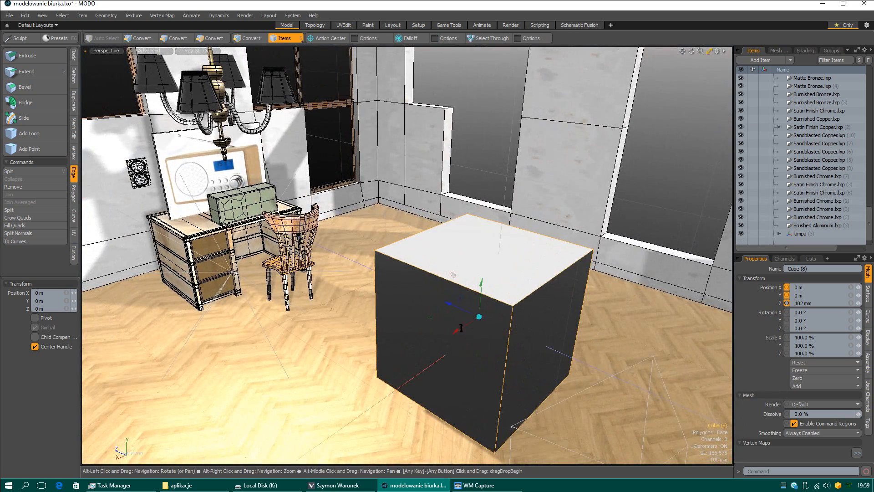
Step: Scale the cube on the floor uniformly to 28.5 %
left_click_drag(472, 319, 496, 319, "alt")
key("r")
key("w")
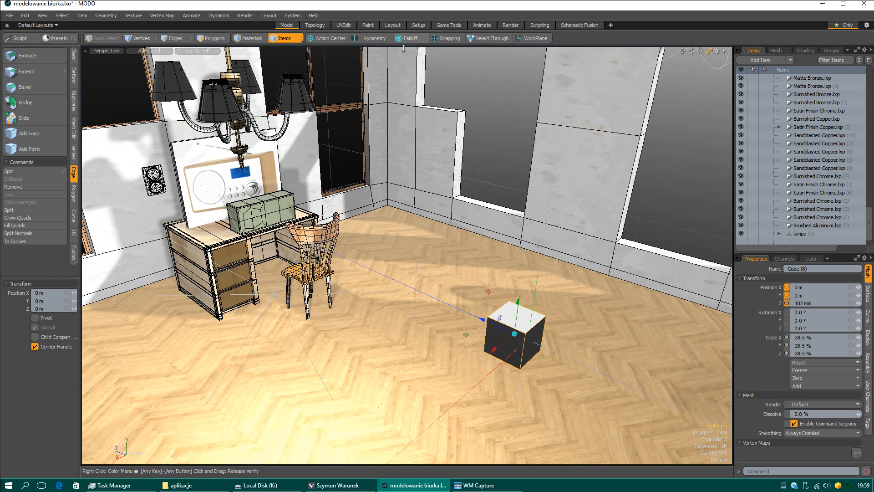
Step: Turn on snapping, toggle the Vertex snap type, and move the cube onto the green box on the desk
left_click(449, 39)
key("ctrl")
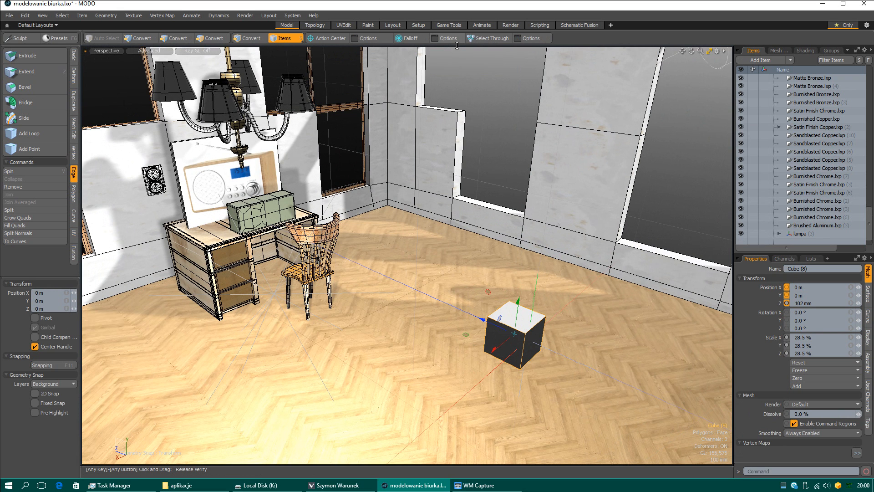
left_click(449, 39, "ctrl")
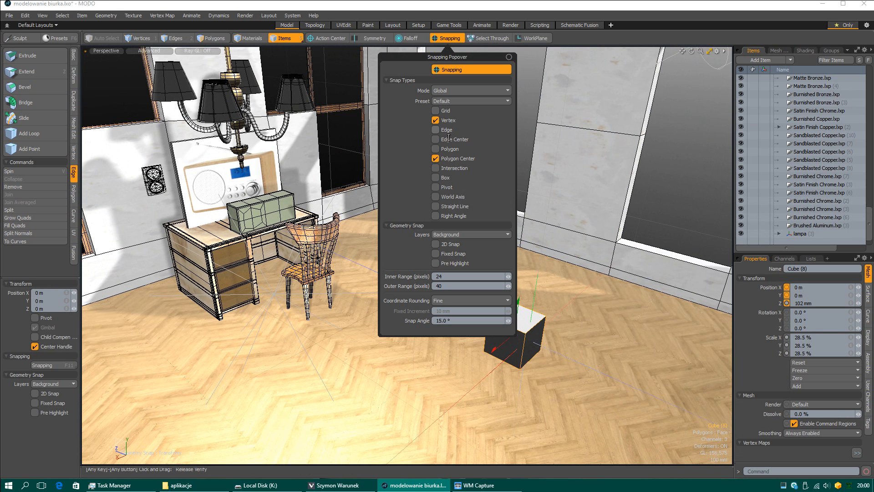
left_click(438, 121)
left_click(509, 57)
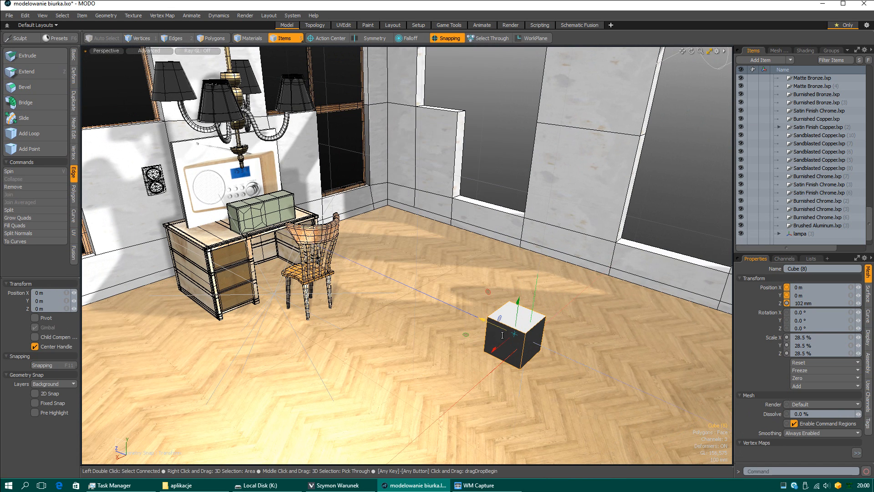
left_click_drag(522, 342, 281, 215)
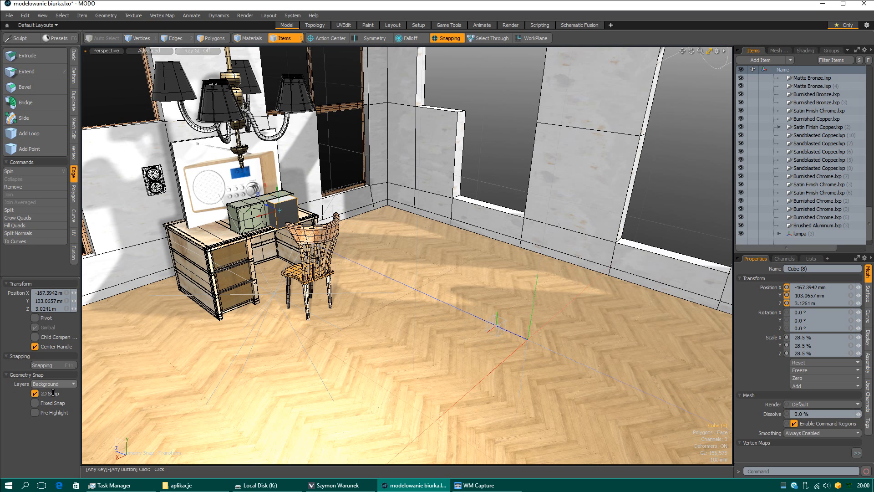
Step: Try to reposition the cube on the green box using 2D Snap
middle_click_drag(282, 273, 367, 314, "alt")
right_click_drag(367, 314, 396, 314, "alt")
right_click_drag(326, 262, 375, 245, "alt")
left_click_drag(392, 233, 350, 285)
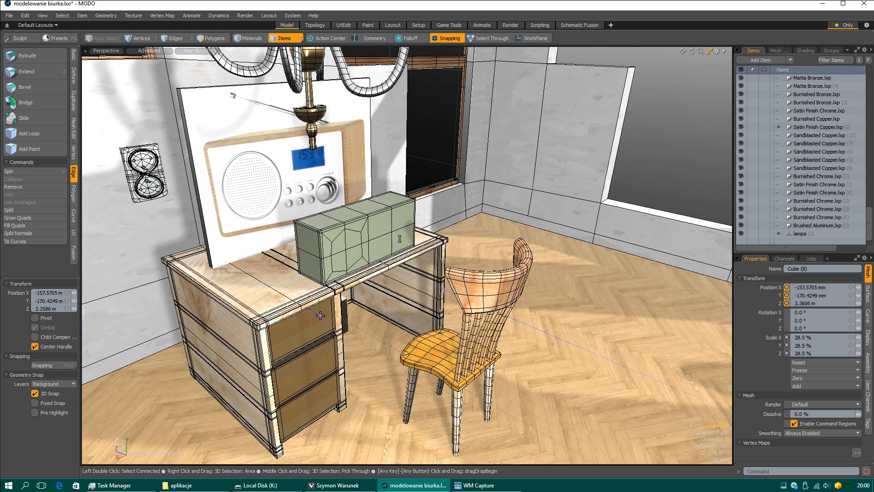
key("ctrl+z")
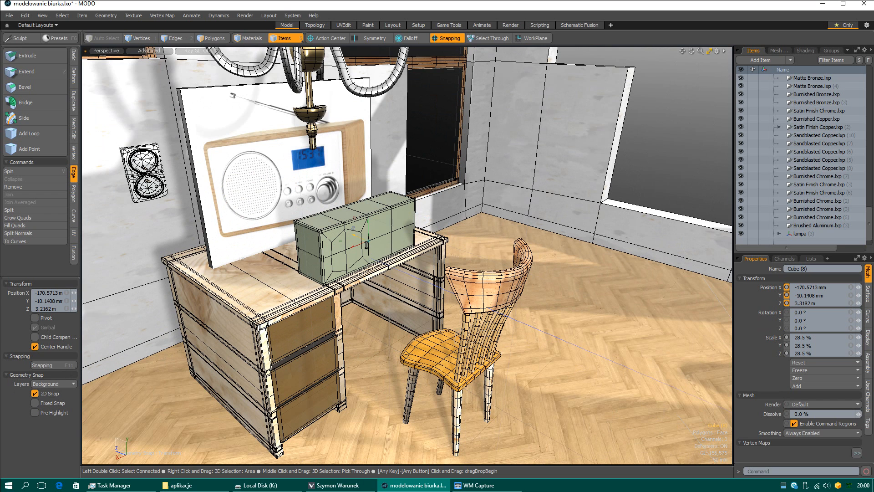
left_click_drag(366, 245, 398, 222)
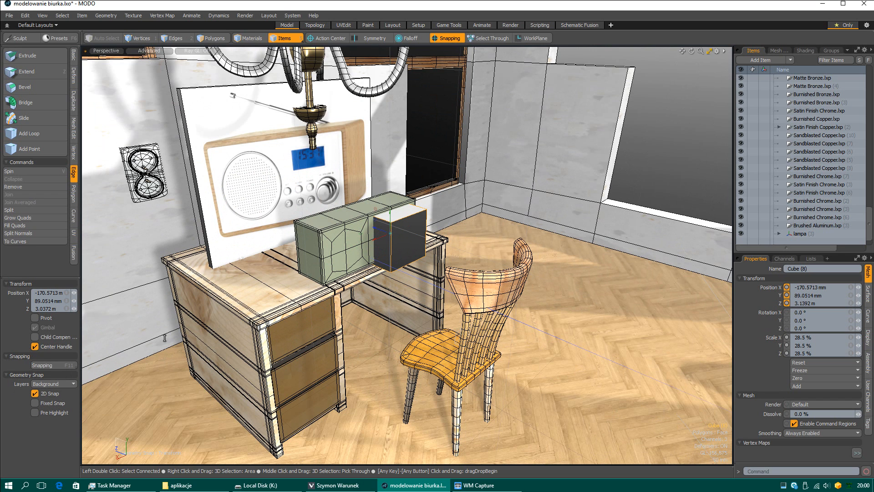
Step: Without 2D Snap, snap the cube to the green box's front at X 10.5 mm, Y 103.0657 mm, Z 3.1261 m, and turn snapping off
left_click(44, 404)
left_click_drag(354, 299, 332, 260)
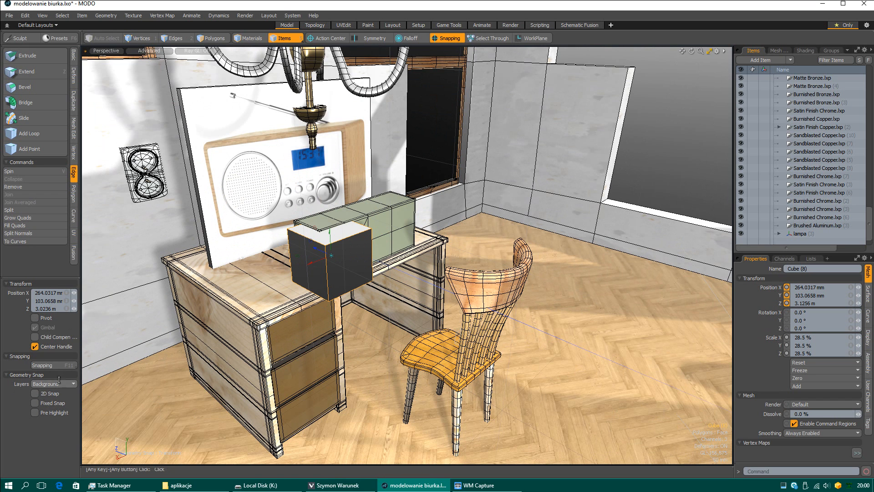
left_click_drag(332, 256, 372, 241)
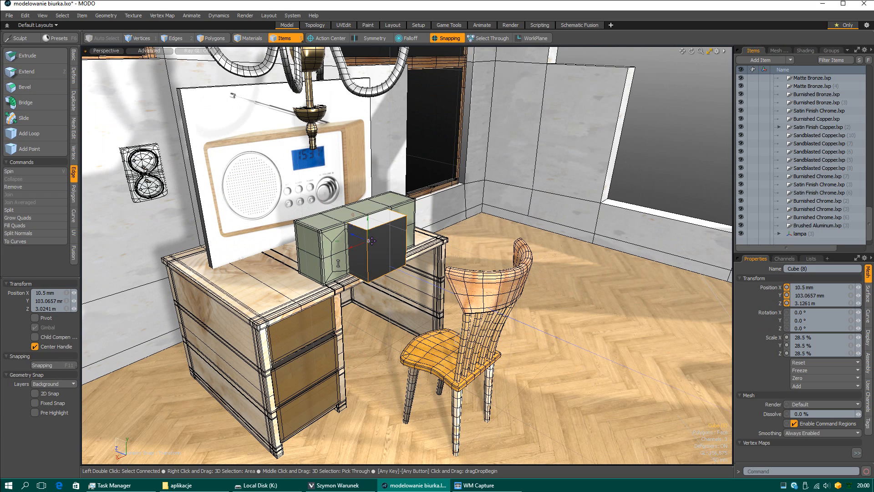
scroll(372, 264, "up", 5)
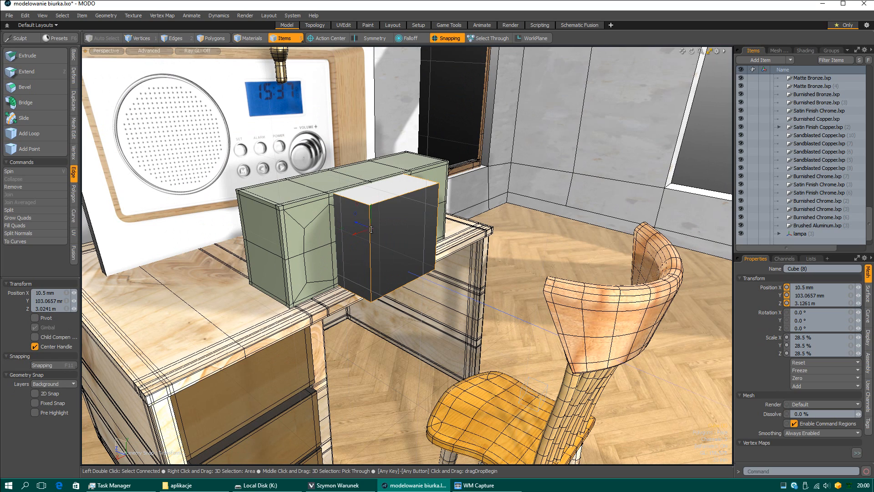
key("x")
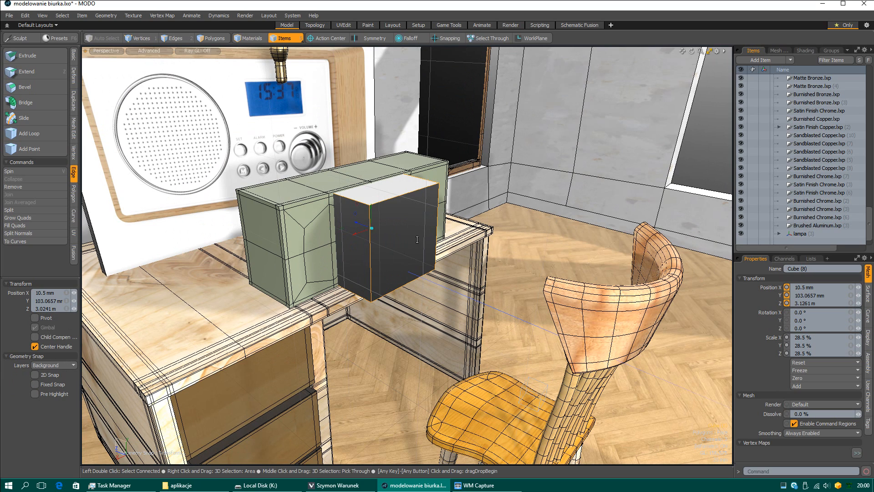
Step: Flatten the cube into a thin panel with a Z scale of 3.0481 % and move it to Z 3.0646 m
left_click_drag(379, 249, 477, 261, "alt")
key("r")
key("w")
key("r")
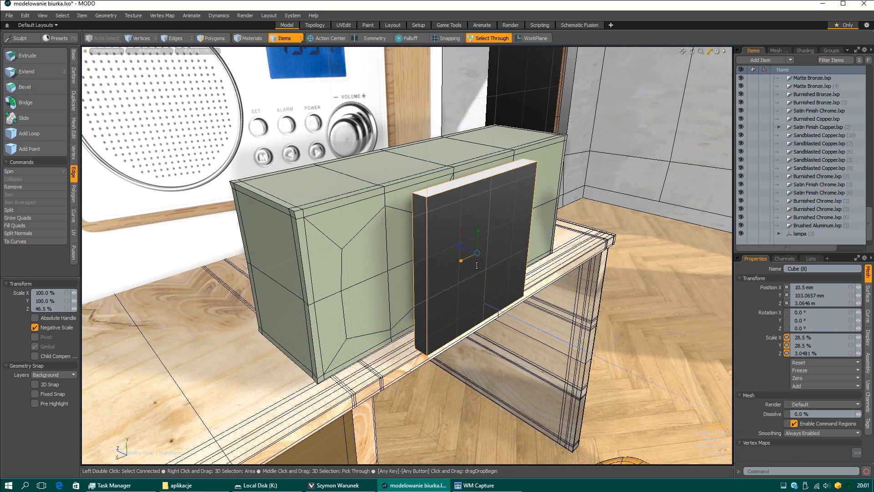
Step: Move the thin panel to X 129 mm, Y 93.5657 mm and Z 3.0906 m
key("w")
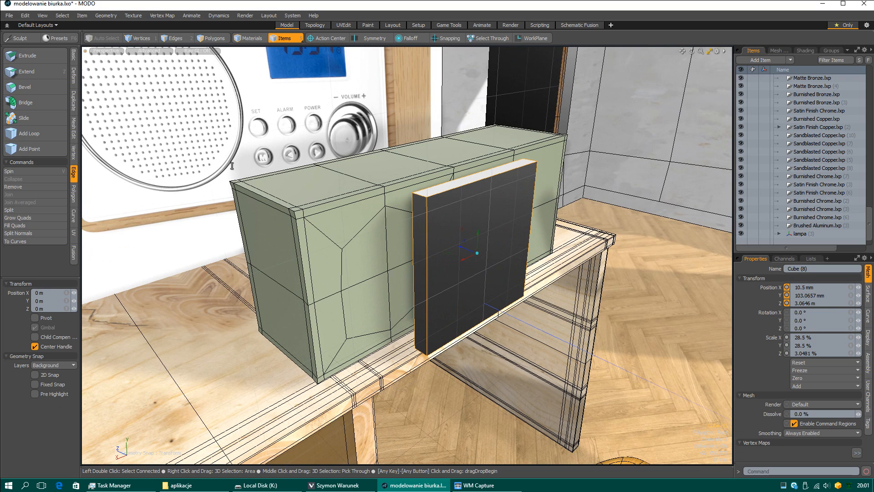
left_click_drag(473, 289, 513, 333, "alt+shift")
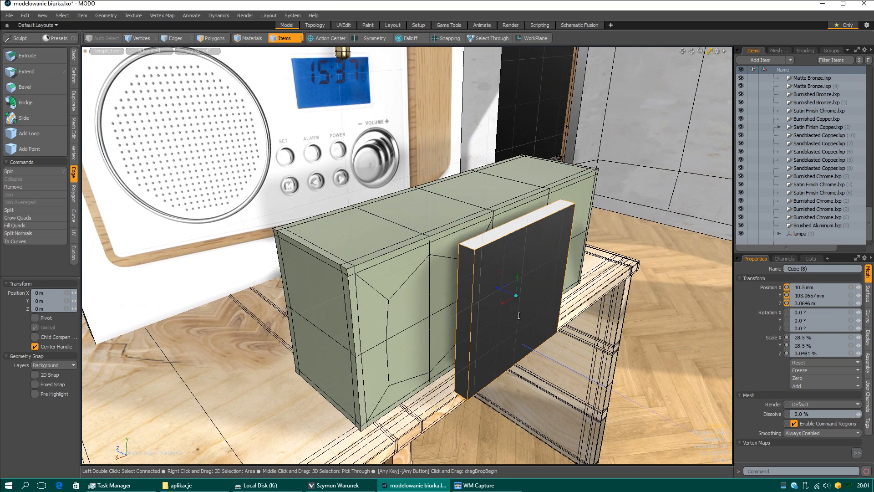
key("q")
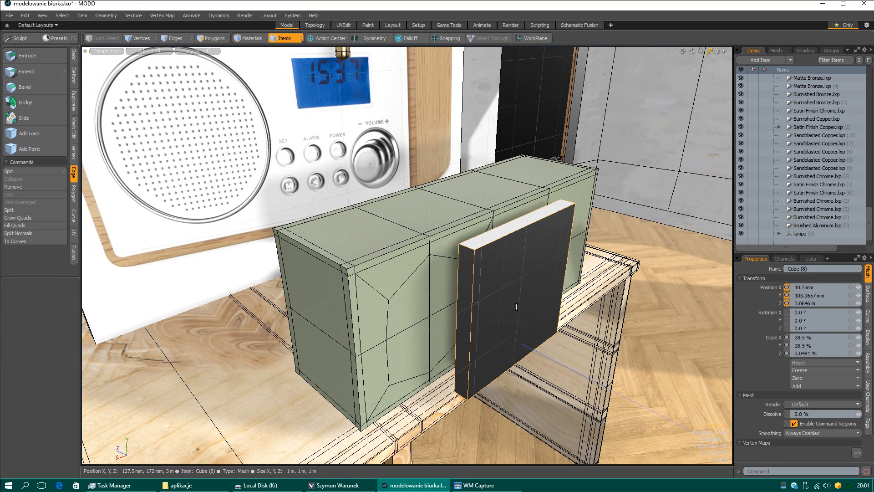
key("w")
left_click_drag(516, 307, 475, 348)
key("shift+a")
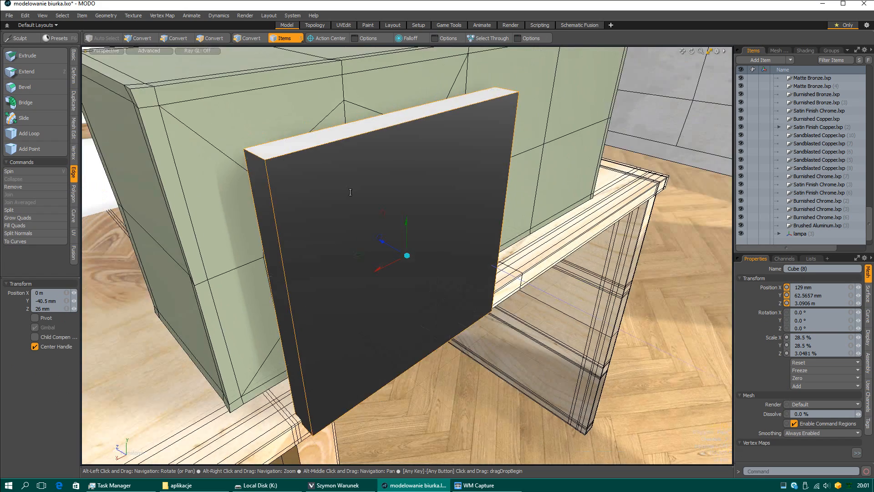
middle_click_drag(362, 193, 405, 228, "alt")
Step: Scale the panel uniformly by 78.5 % and move it 29 mm along Z against the green box's front
mouse_move(458, 281)
left_mouse_down()
mouse_move(458, 253)
mouse_move(444, 280)
left_mouse_up()
key("r")
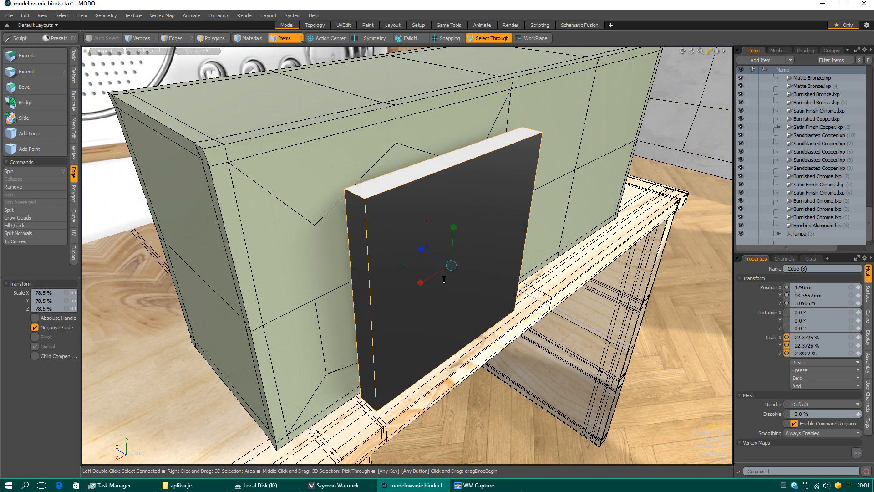
key("w")
left_click_drag(424, 250, 403, 239)
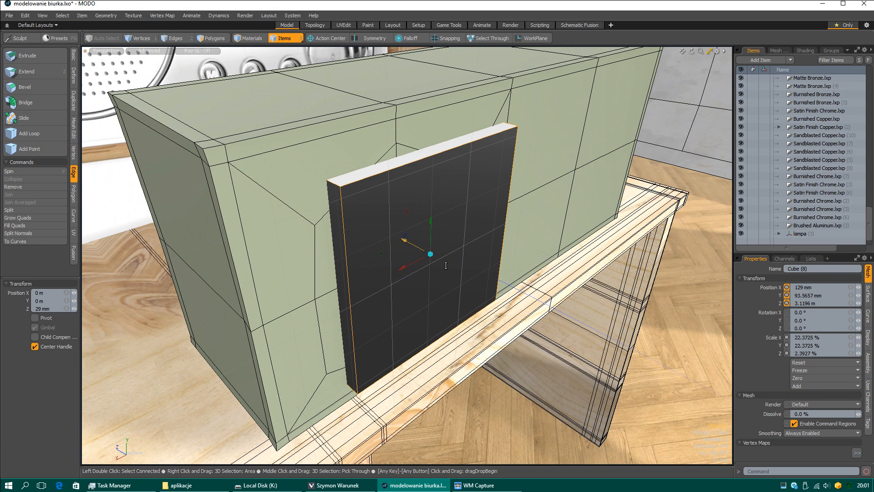
Step: Add a single vertical edge loop through the middle of the panel with Loop Slice
left_click(175, 38)
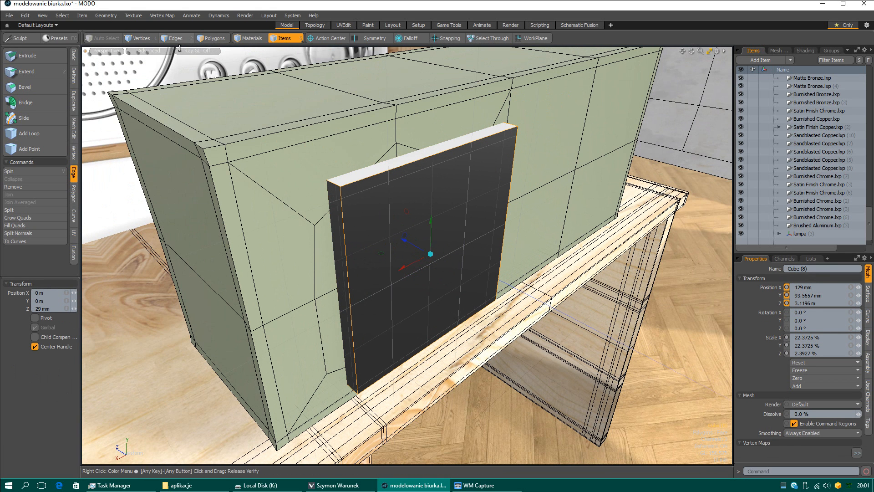
left_click(385, 173)
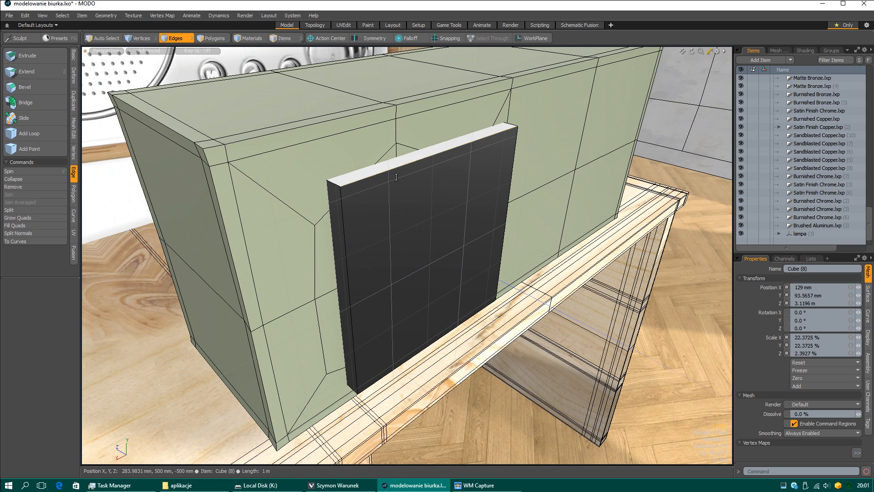
key("alt+l")
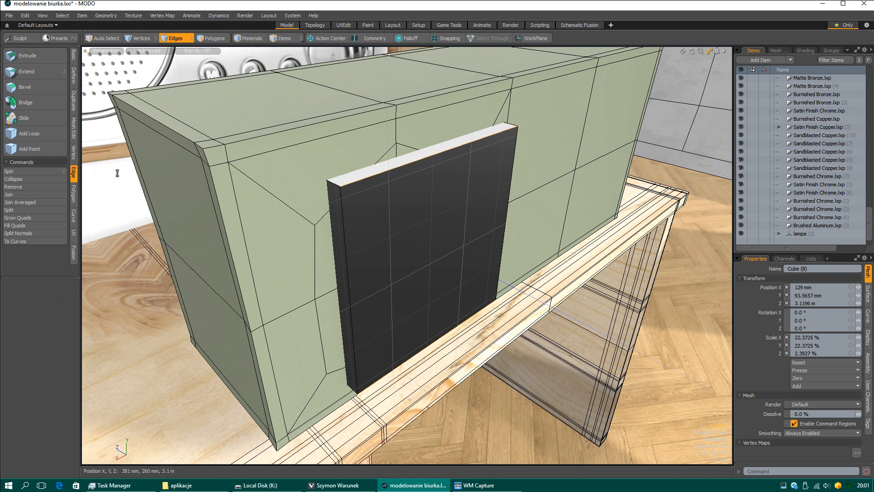
left_click(73, 128)
left_click(29, 118)
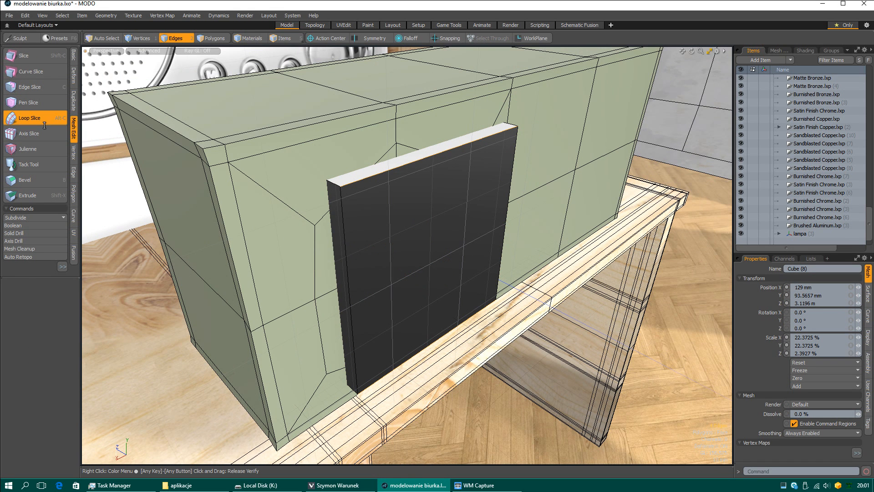
left_click_drag(440, 165, 433, 166)
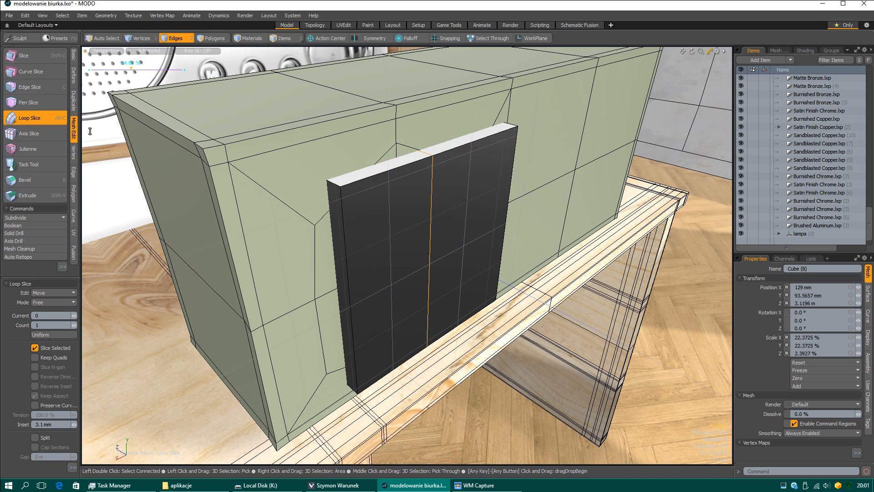
left_click(66, 119)
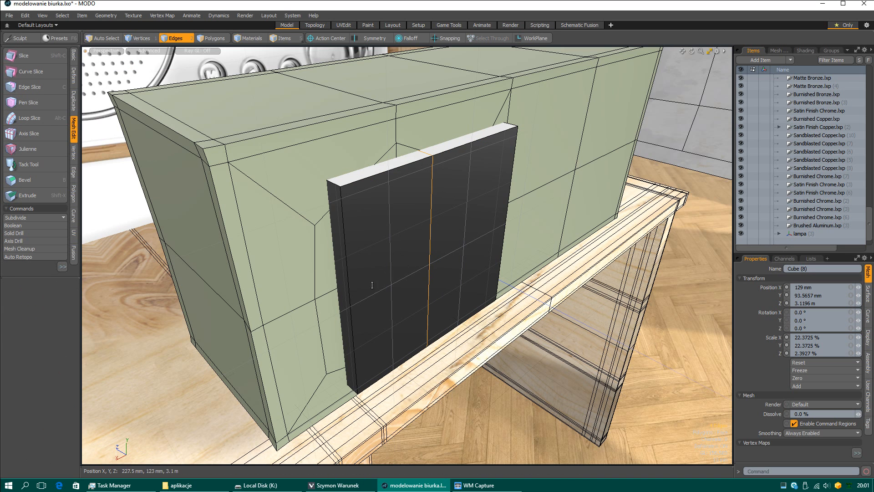
Step: Scale the panel's vertical middle loop to 134 % along Y
key("r")
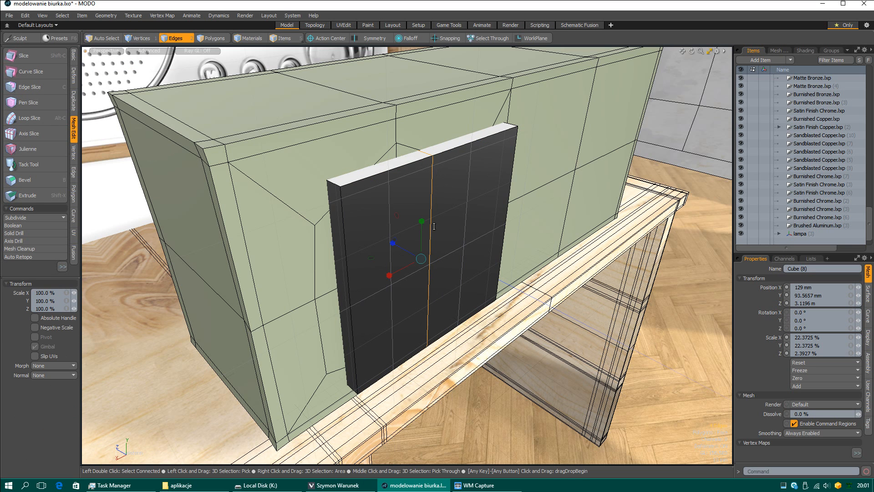
left_click_drag(422, 221, 422, 207)
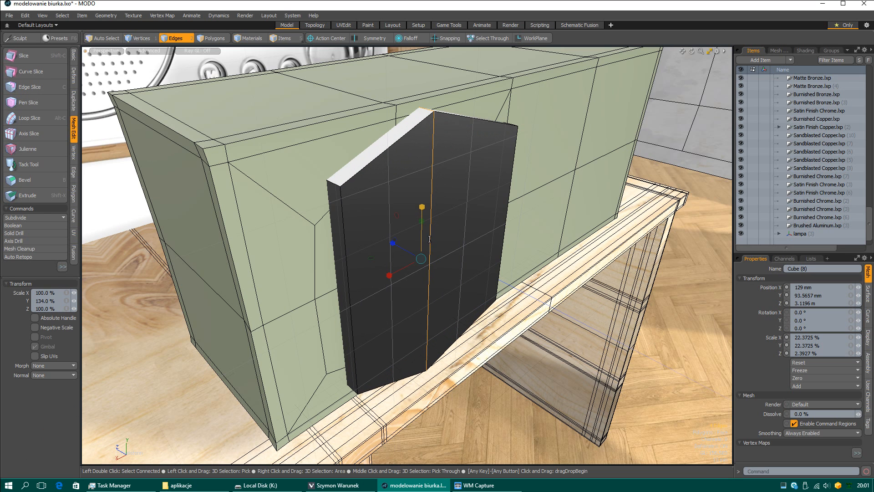
key("space")
Step: Select the panel's vertical front edges and add one horizontal middle loop with Loop Slice
left_click(354, 279)
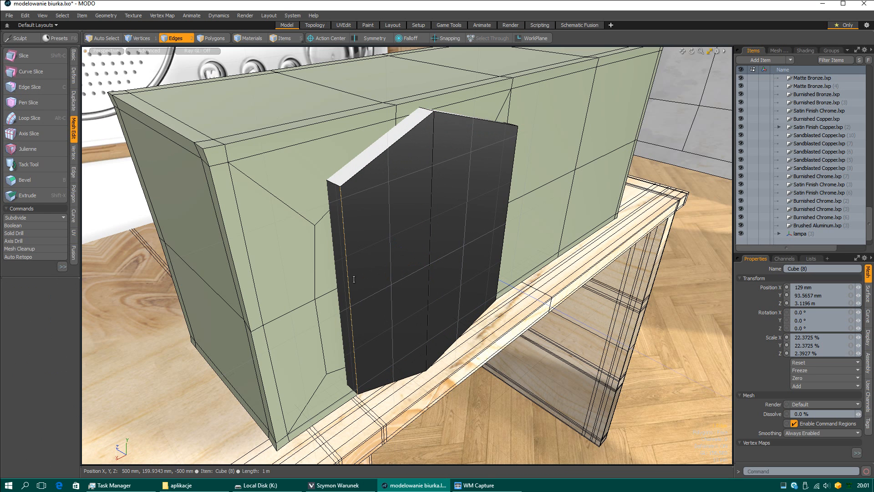
left_click_drag(430, 262, 503, 246, "shift")
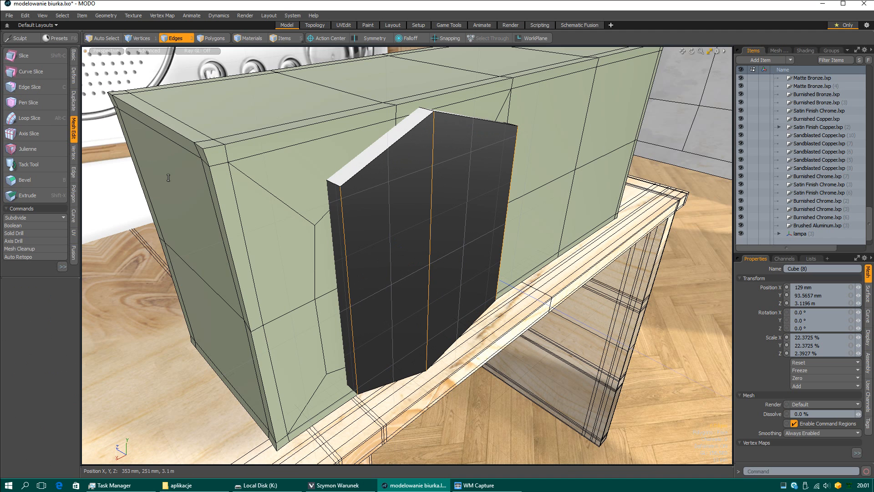
key("alt+c")
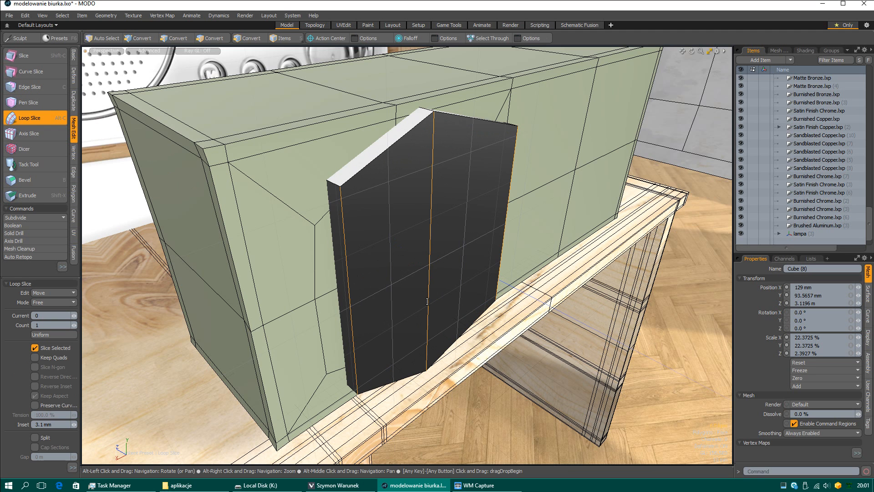
left_click(436, 254)
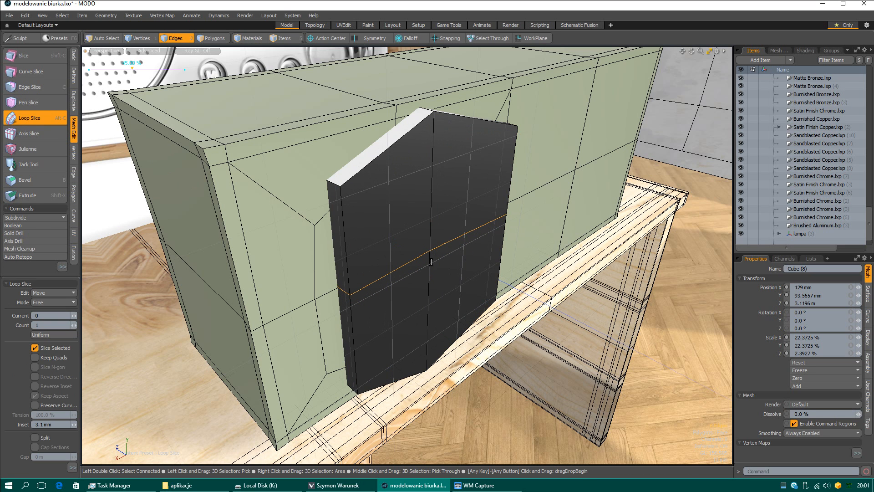
key("space")
Step: Scale the horizontal middle loop to 128.5 % along X to form an octagonal outline, and return to item selection
key("r")
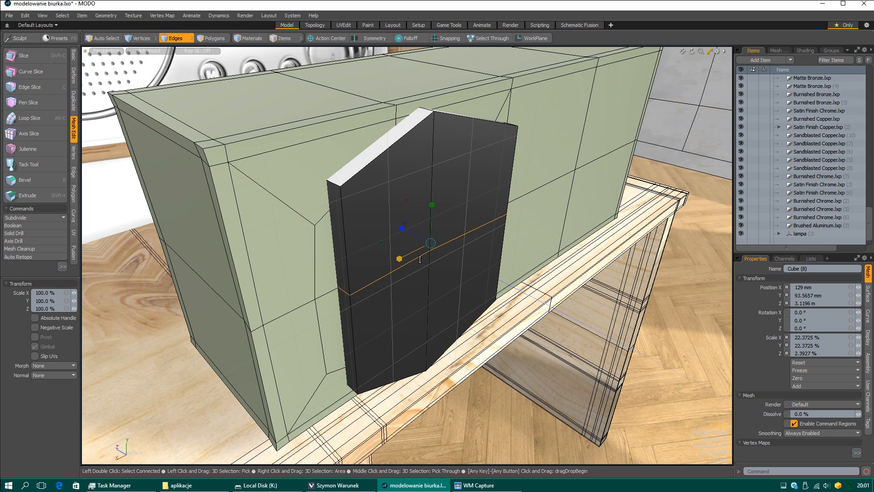
left_click_drag(399, 259, 390, 263)
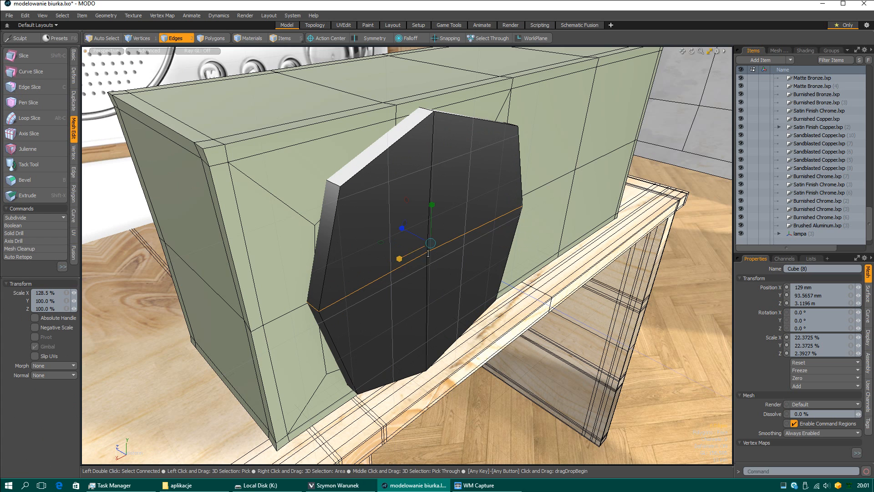
key("4")
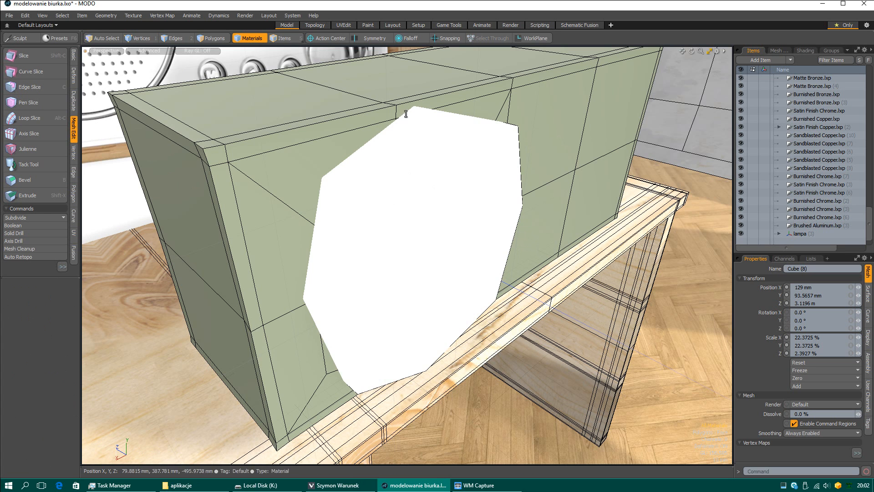
key("5")
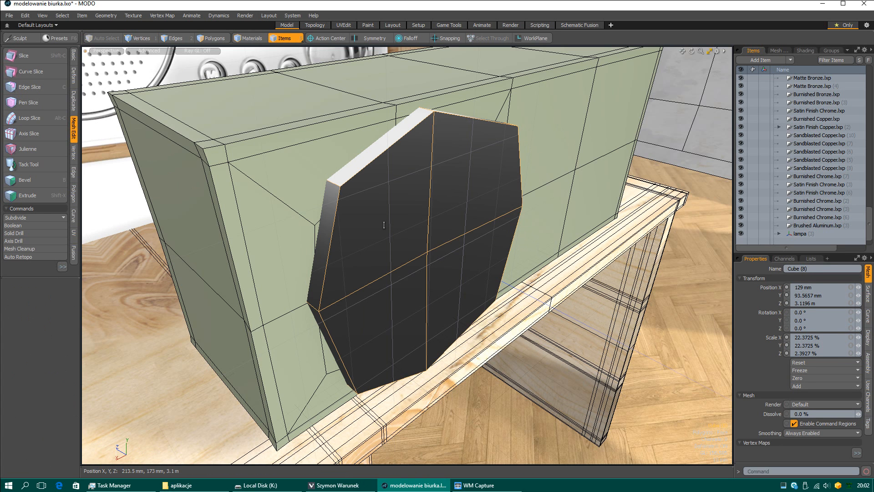
Step: Scale the panel uniformly to 16.4438 % in X and Y, and reposition it to X 159.5 mm and Z 3.1031 m against the box
key("r")
left_click_drag(434, 265, 403, 267)
key("w")
left_click_drag(404, 267, 344, 205, "alt")
scroll(389, 268, "up", 2)
Step: Cut an edge from the upper-left corner of the panel's front face to its centre using Edge Slice with Inside Polygons off
key("2")
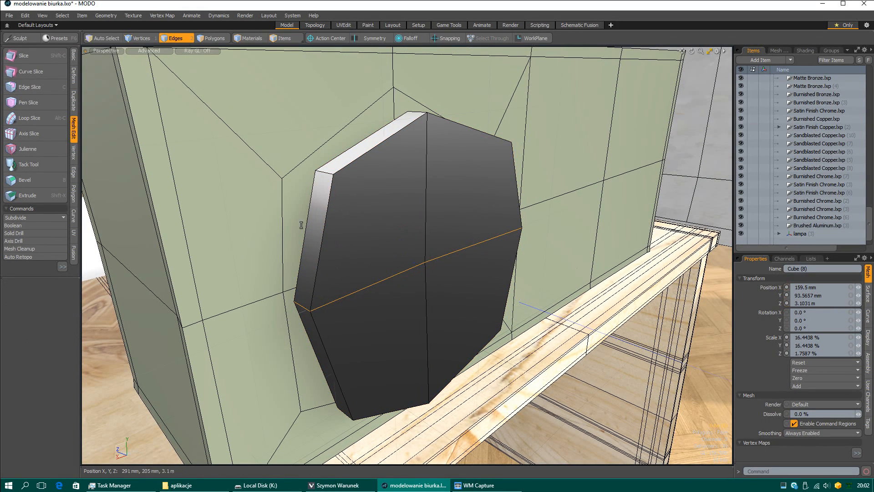
left_click(407, 241)
key("c")
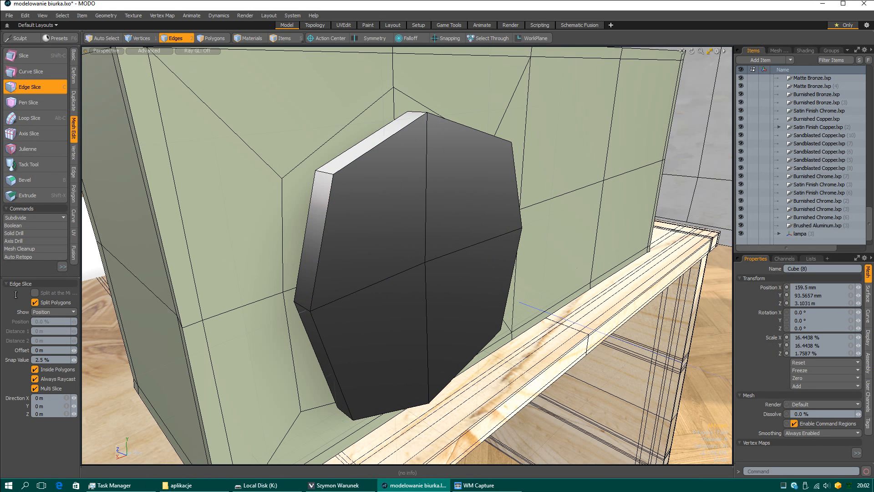
left_click(35, 369)
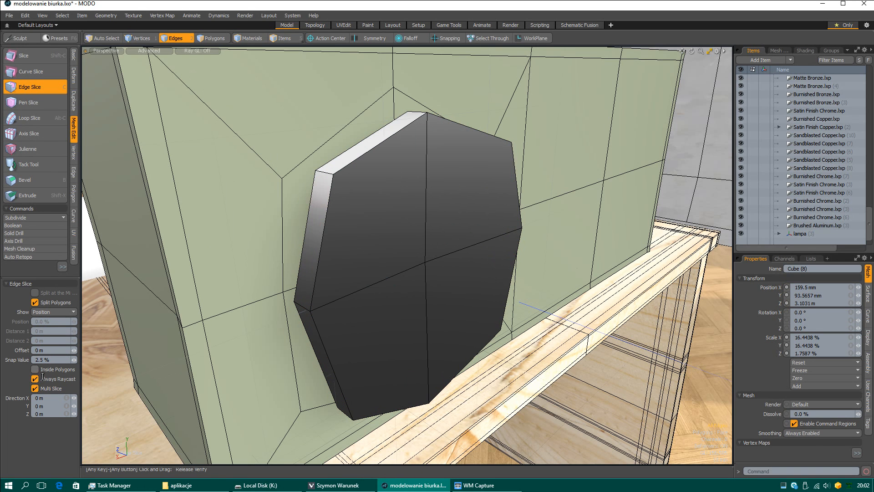
left_click(364, 166)
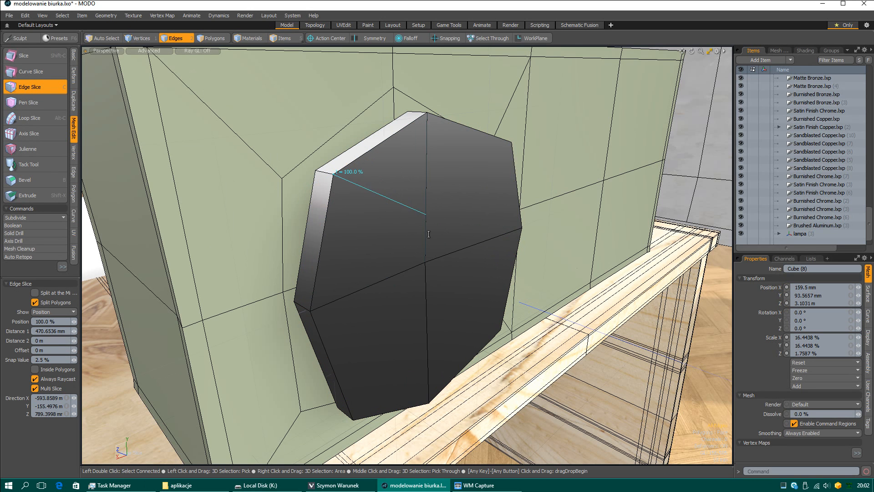
left_click(430, 264)
key("space")
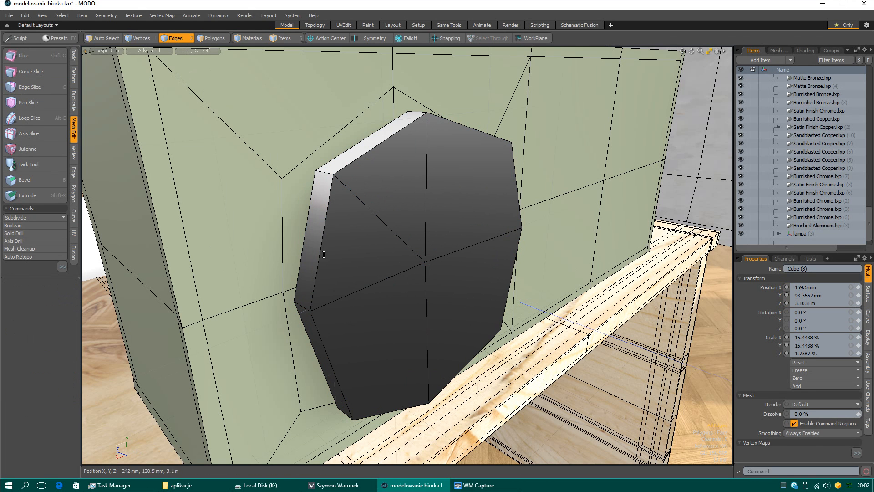
Step: Turn off Multi Slice for Edge Slice and cut from the front face's lower-left corner to its centre
key("c")
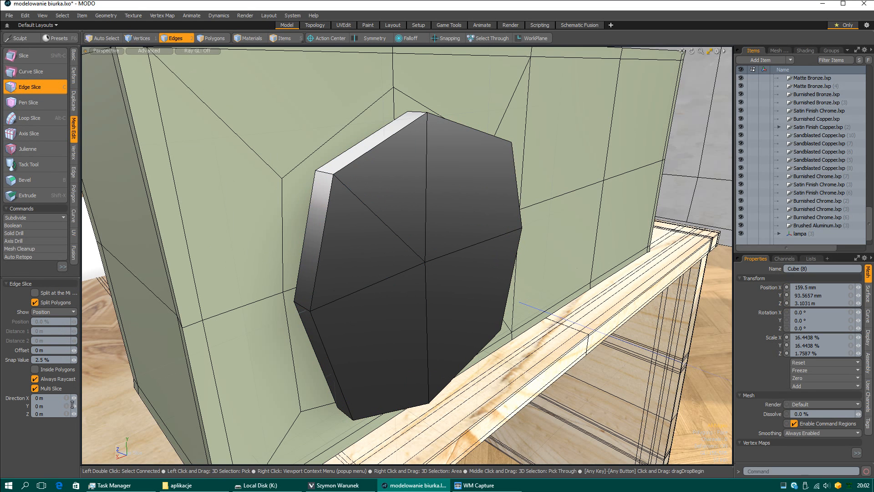
left_click(41, 389)
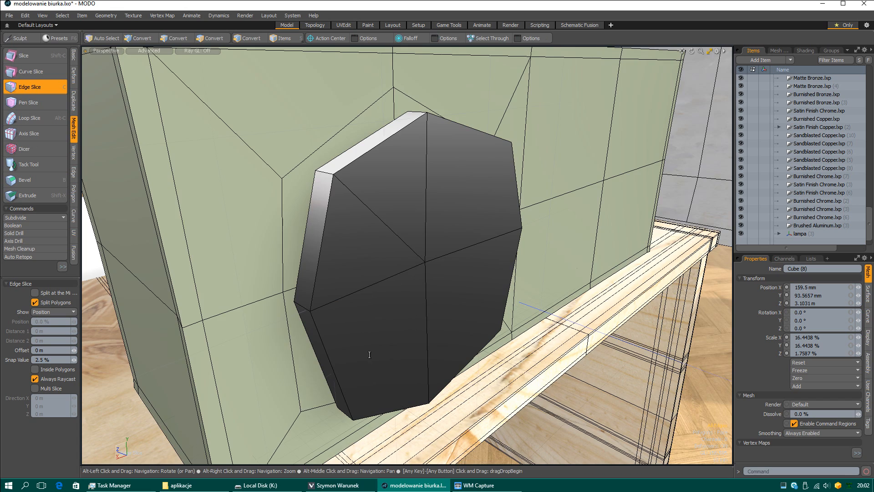
left_click_drag(369, 356, 392, 211, "alt")
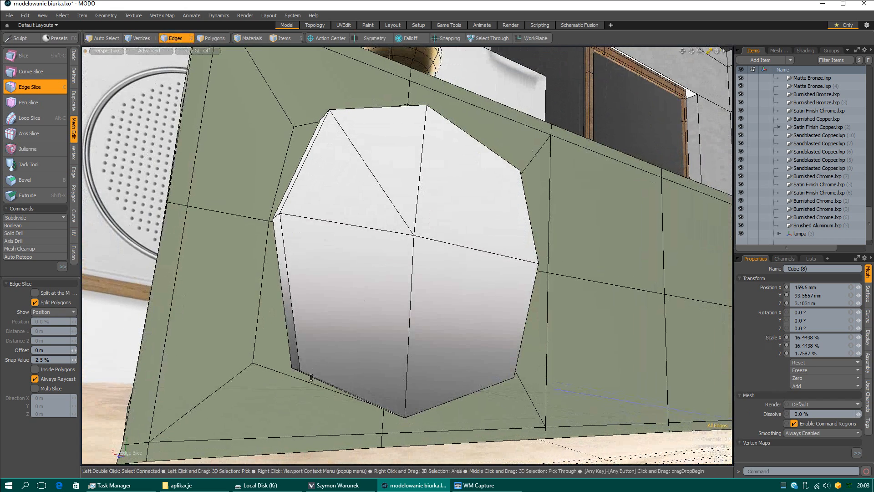
key("q")
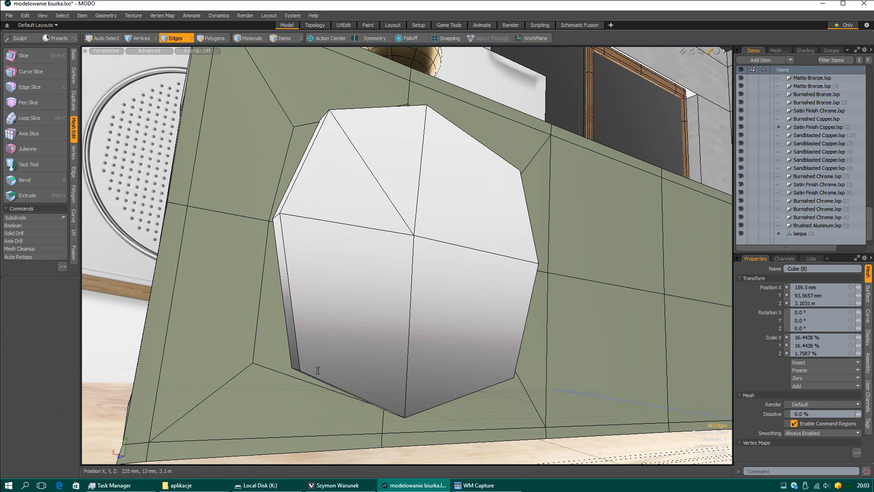
key("c")
left_click(306, 362)
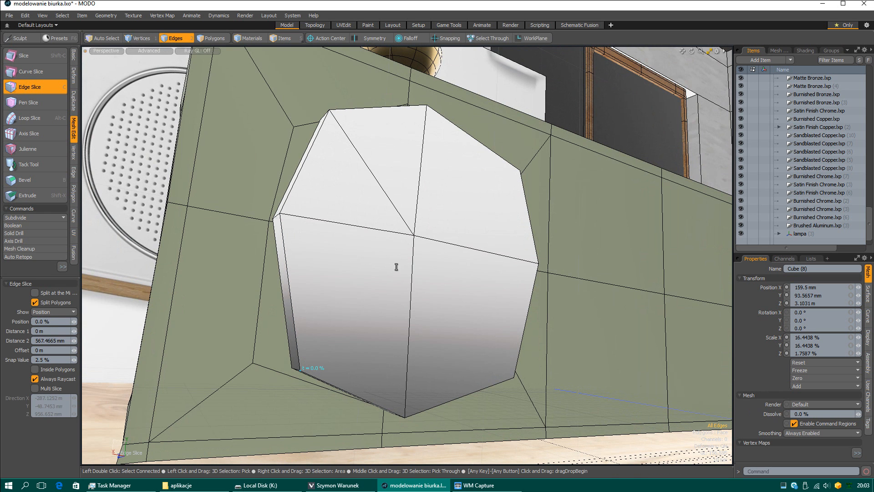
left_click(398, 239)
key("q")
Step: Preview the panel with subdivision smoothing and switch it back to plain polygons
left_click_drag(423, 279, 412, 287, "alt")
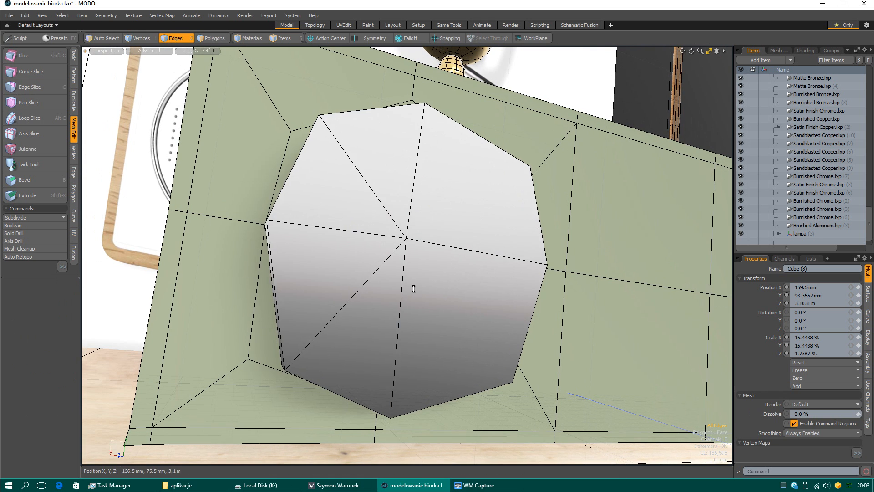
key("Tab")
key("Tab")
key("Tab")
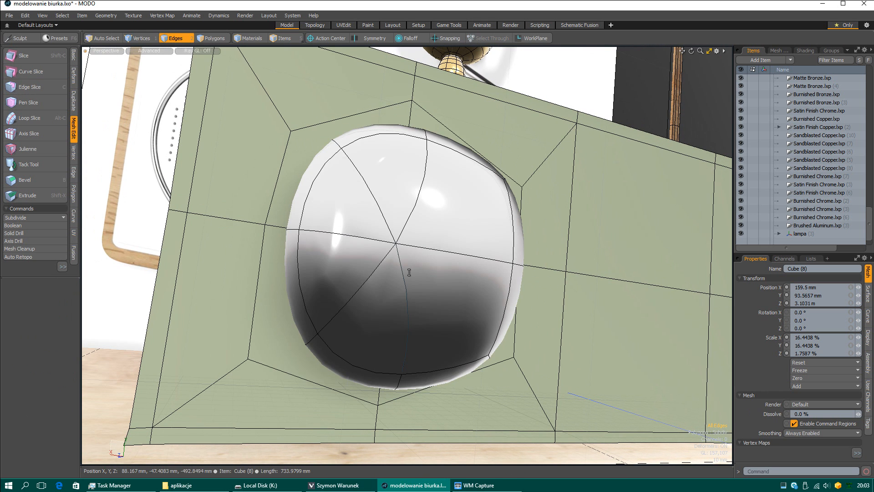
key("Tab")
Step: Cut an edge from the centre of the panel's front face to its upper-right corner with Edge Slice
left_click_drag(460, 259, 385, 185, "alt")
key("c")
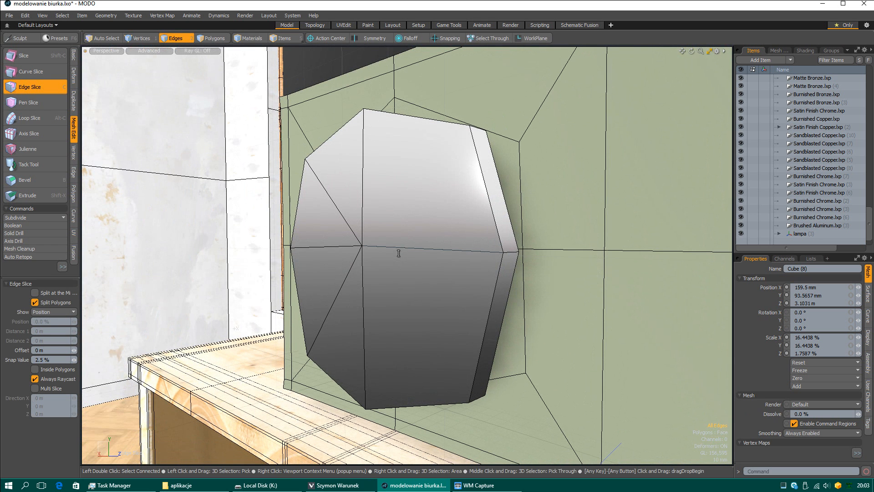
left_click(386, 251)
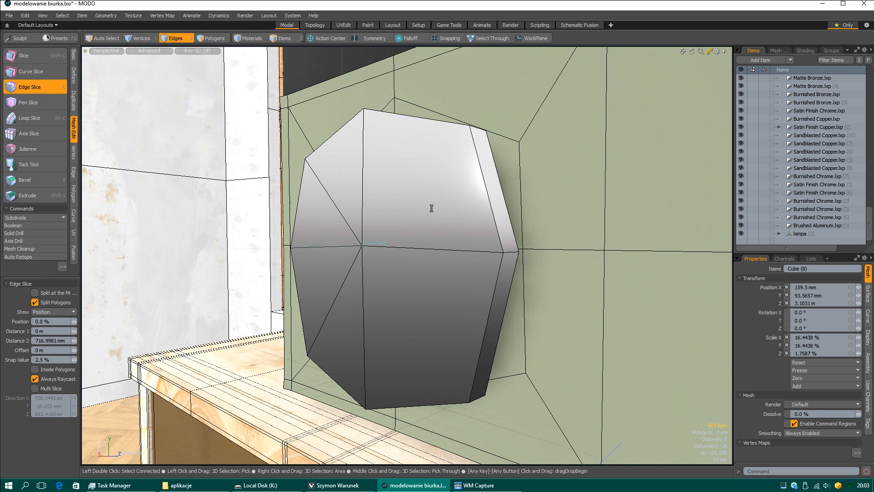
left_click(460, 132)
key("space")
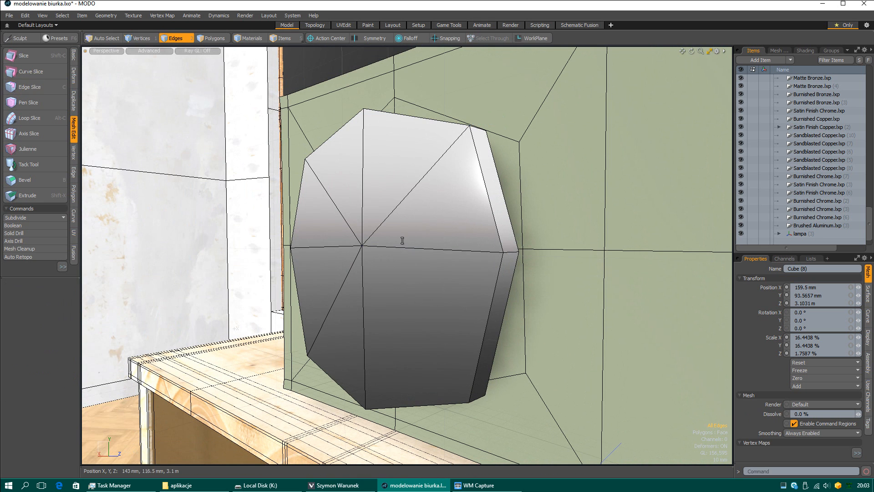
Step: Cut an edge from the centre of the panel's front face to its lower-right corner with Edge Slice
key("c")
left_click(411, 254)
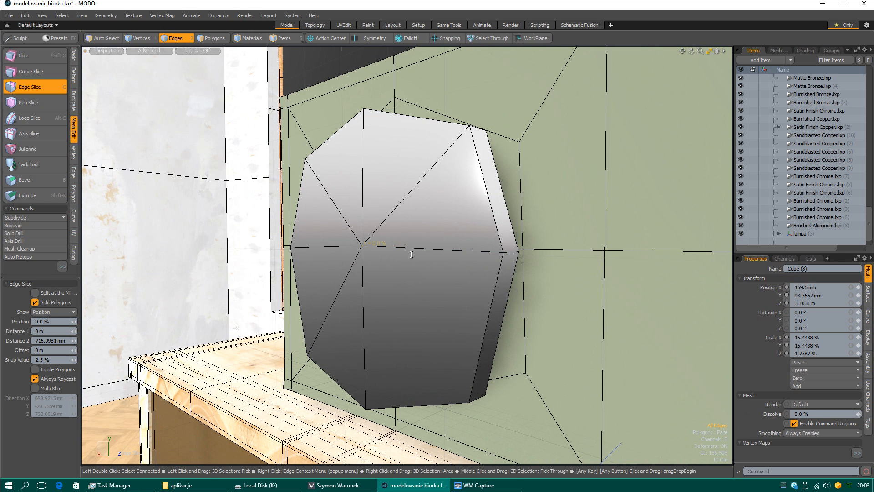
left_click_drag(494, 327, 470, 402)
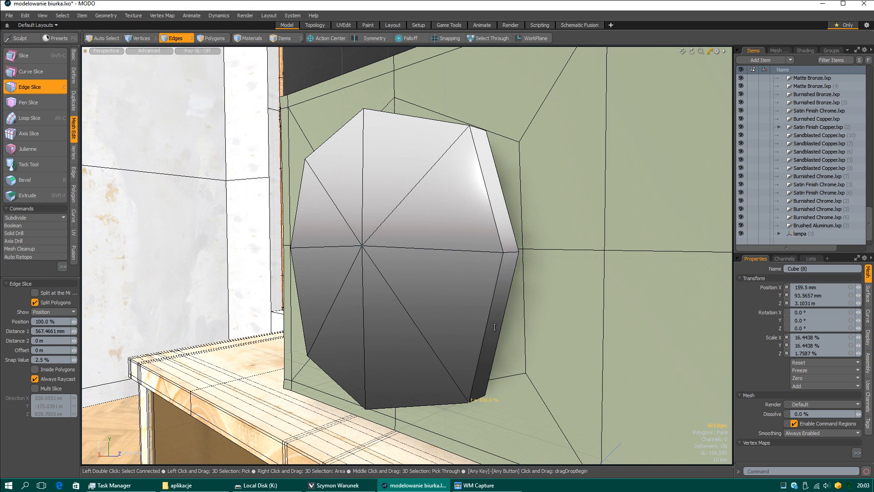
key("space")
Step: Move the whole panel item -225.5 mm along Z away from the box and bring its uncut back face into view
left_click_drag(411, 265, 425, 358, "alt")
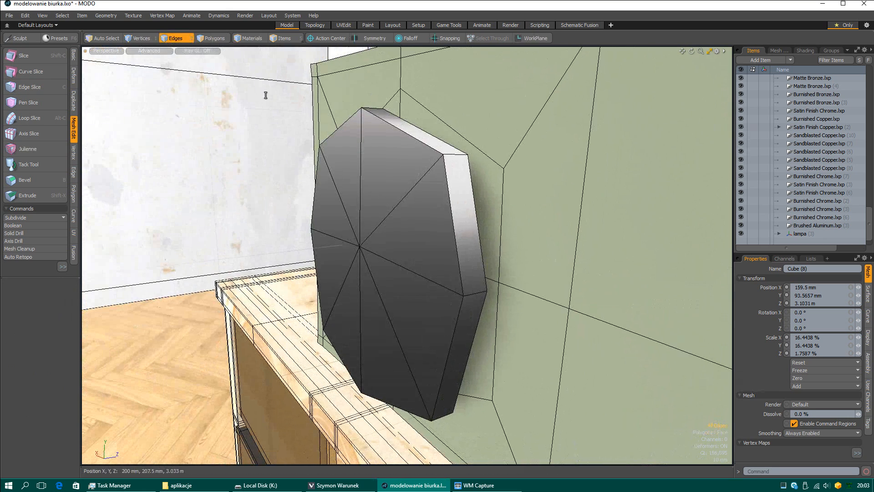
left_click(284, 38)
key("w")
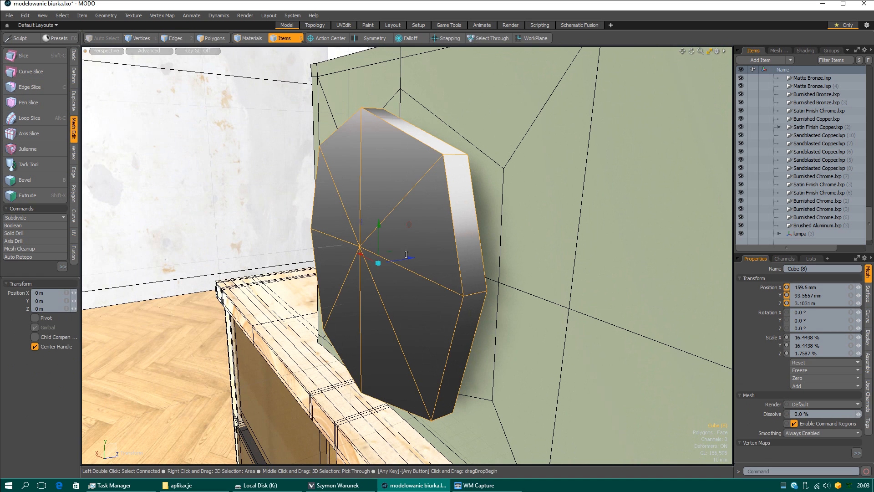
left_click_drag(412, 276, 316, 316, "alt")
scroll(411, 270, "down", 2)
left_click_drag(271, 271, 251, 285, "alt")
left_click_drag(396, 278, 290, 323, "alt")
key("shift+a")
left_click_drag(465, 346, 398, 324, "alt")
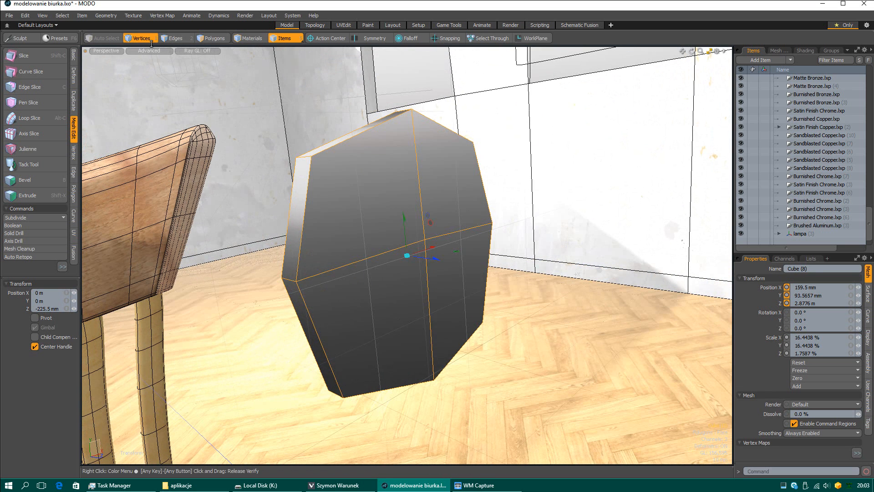
Step: Cut edges from the centre of the panel's back face to its upper-left and lower-left corners with Edge Slice
key("1")
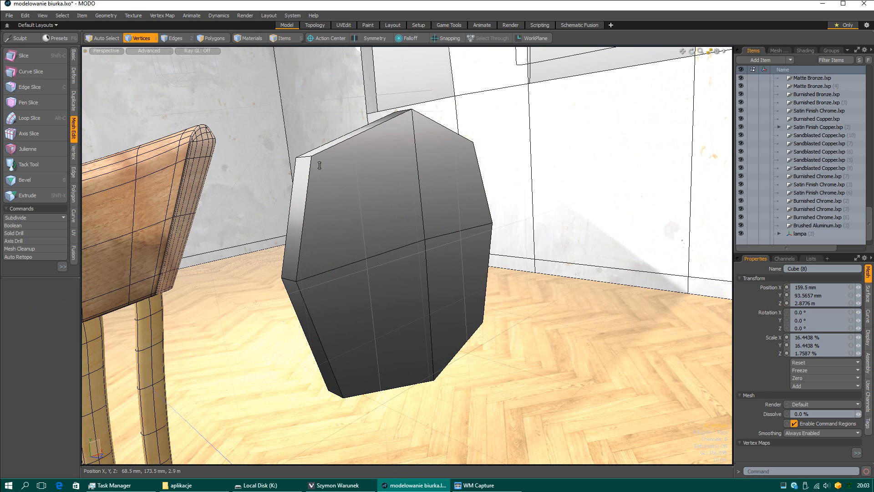
key("c")
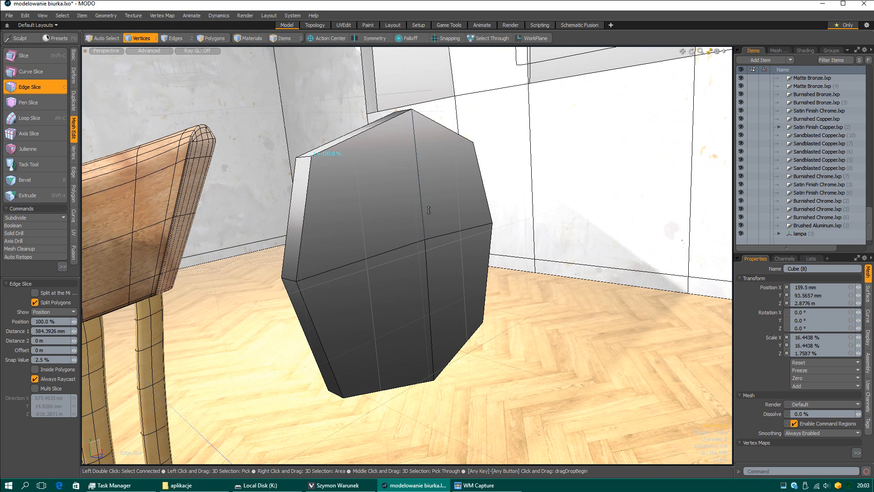
left_click(425, 237)
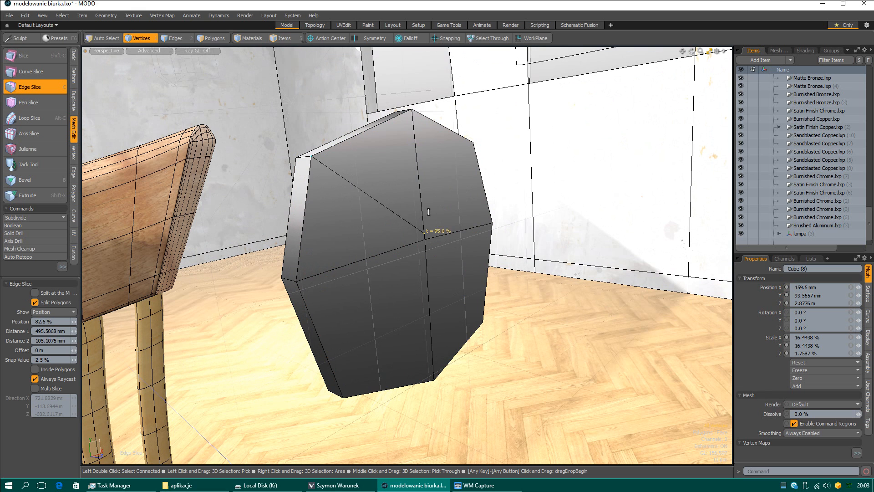
left_click(370, 399)
key("space")
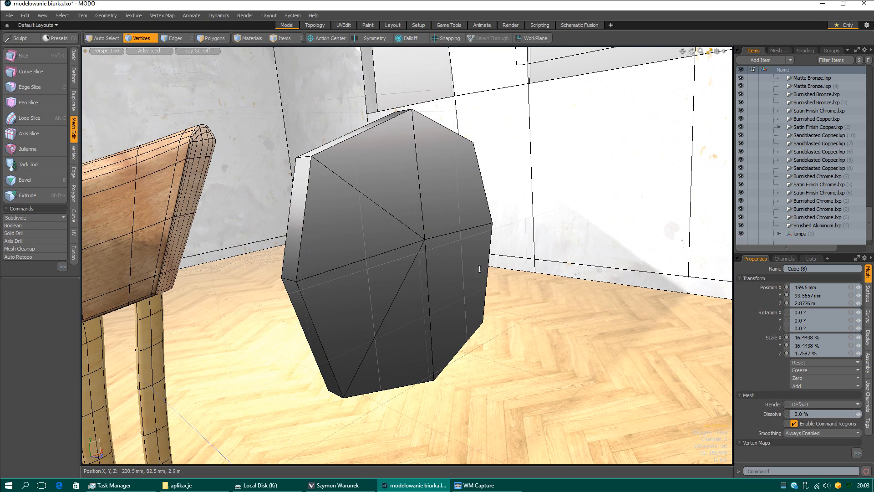
left_click_drag(480, 269, 443, 224, "alt")
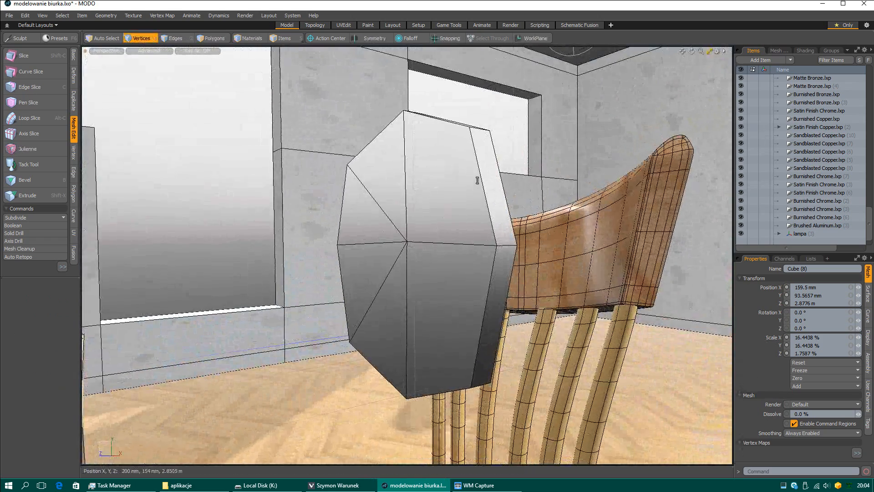
left_click_drag(464, 138, 469, 176, "alt")
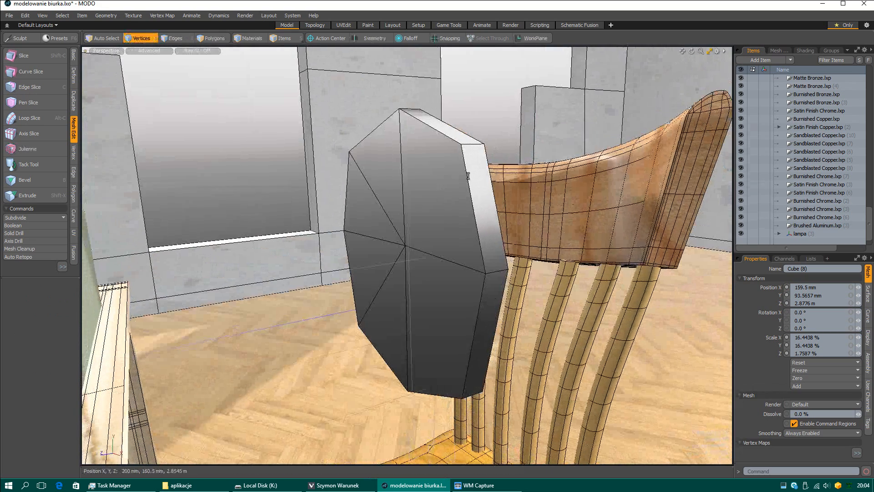
key("c")
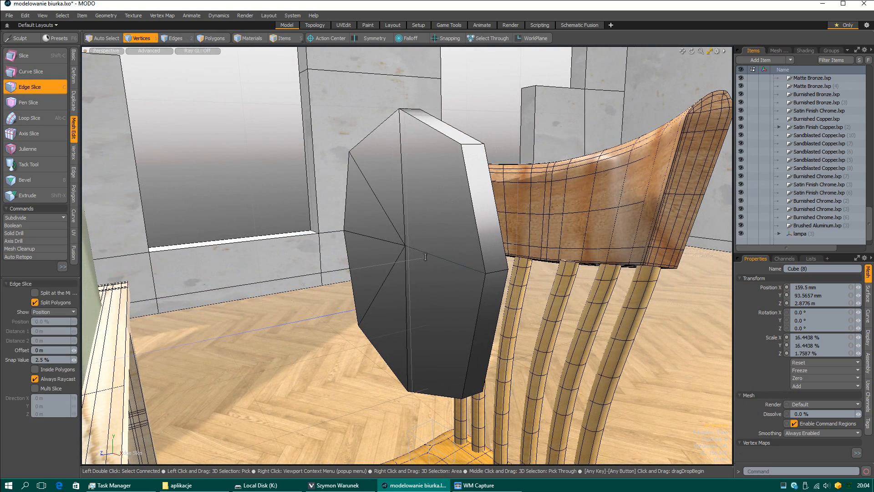
key("space")
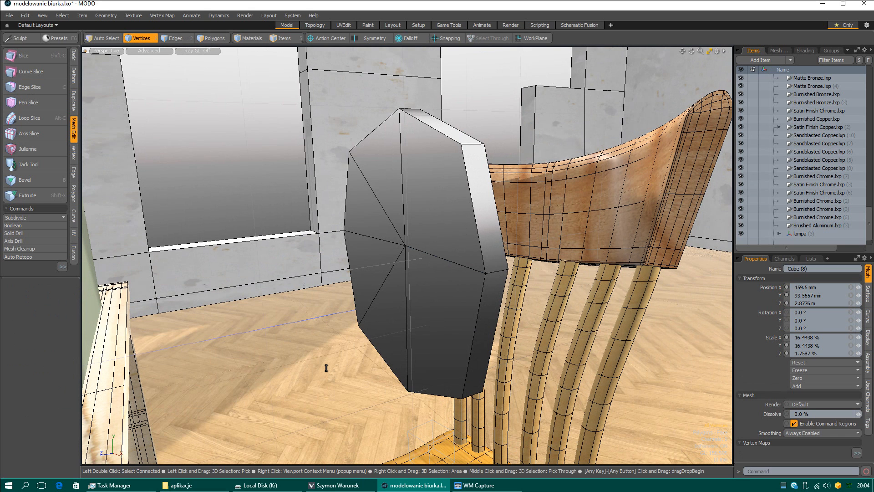
Step: Select the uncut upper polygon of the back face, frame it for a closer look, and clear the selection
key("space")
key("space")
left_click(444, 253)
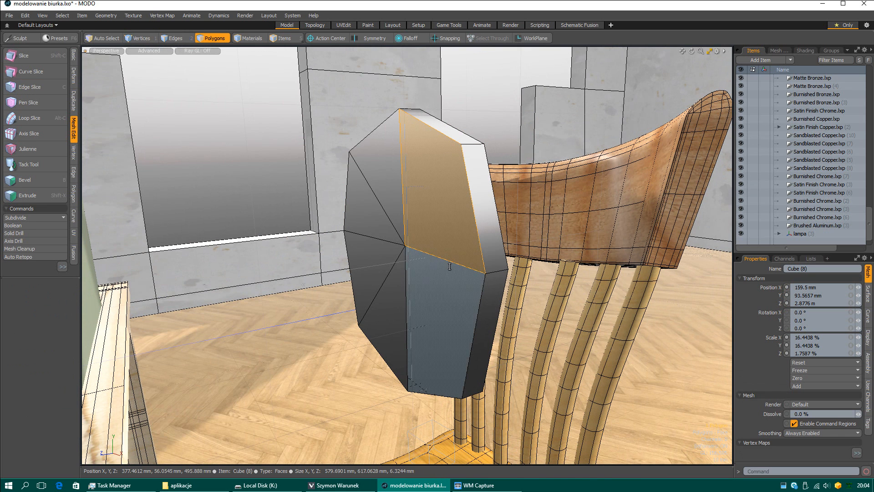
key("shift+a")
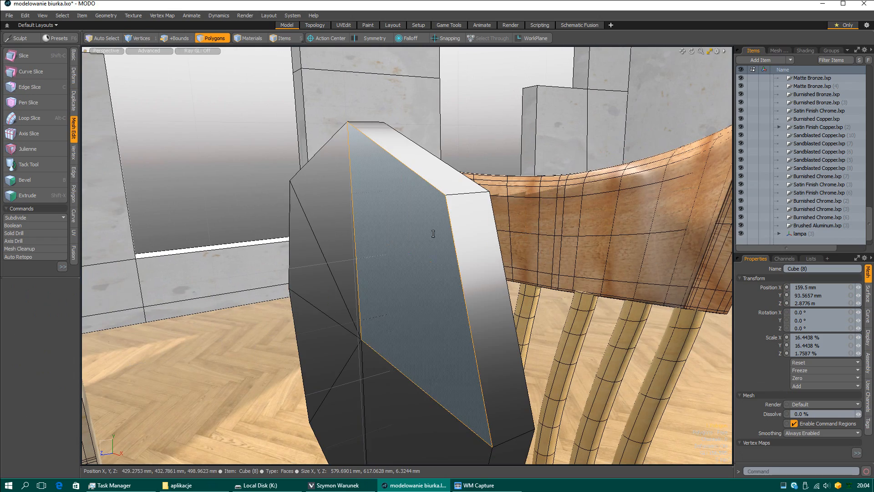
left_click_drag(437, 293, 434, 137, "alt")
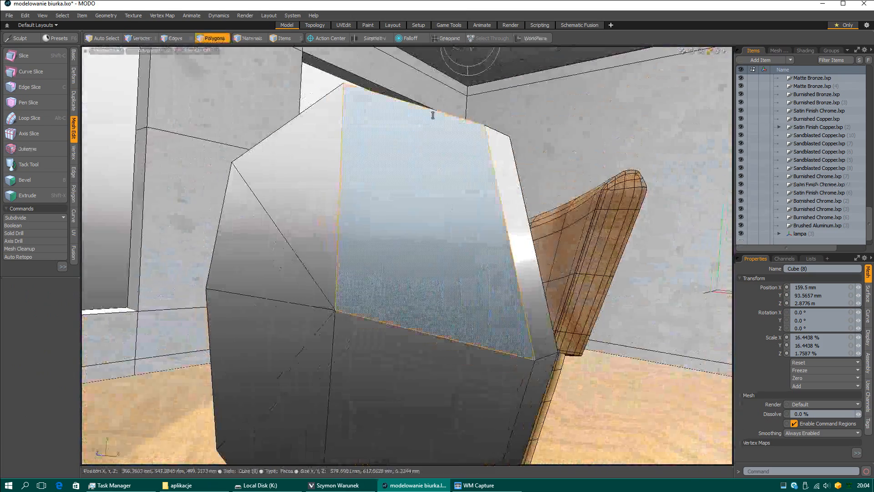
left_click(425, 108)
left_click(426, 120)
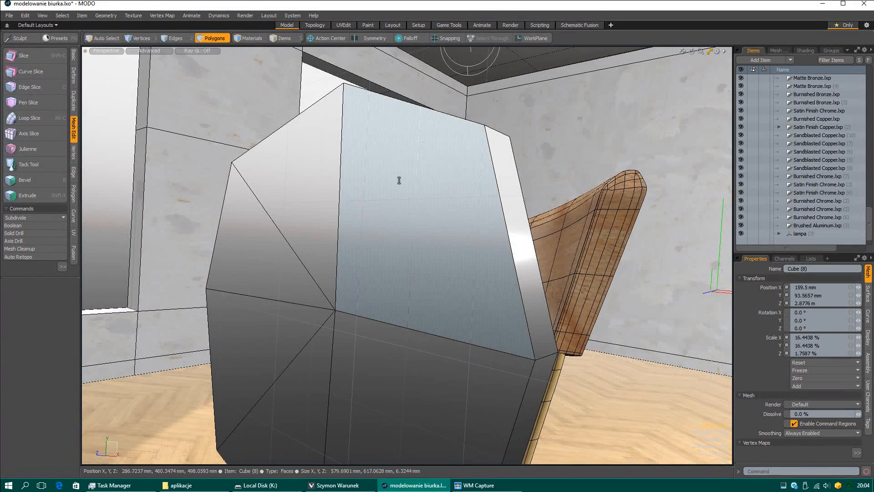
Step: Cut an edge from the centre of the panel's back face to its upper-right corner with Edge Slice
key("c")
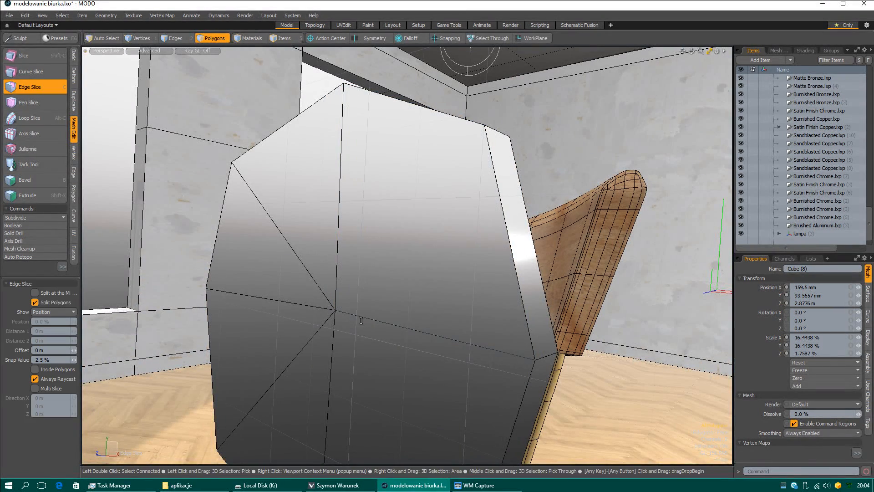
left_click(495, 150)
key("space")
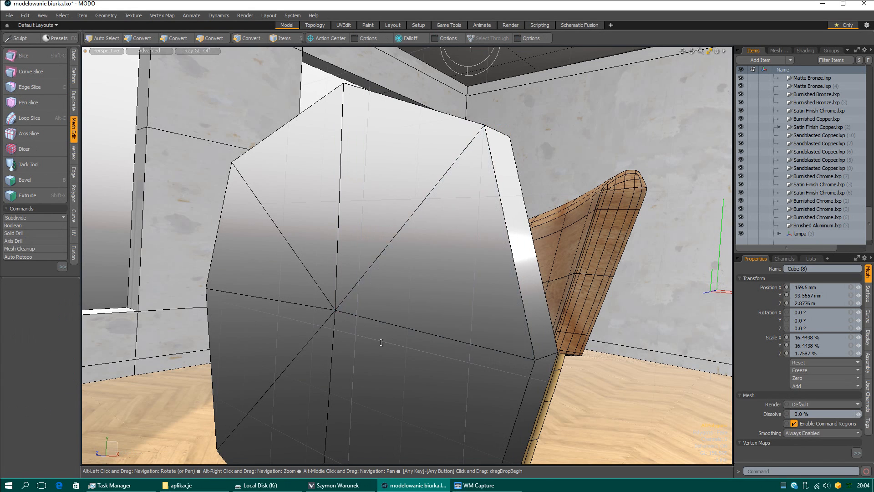
Step: Cut an edge from the centre of the panel's back face to its lower-right corner with Edge Slice
left_click_drag(408, 300, 433, 335, "alt")
key("c")
left_click(392, 180)
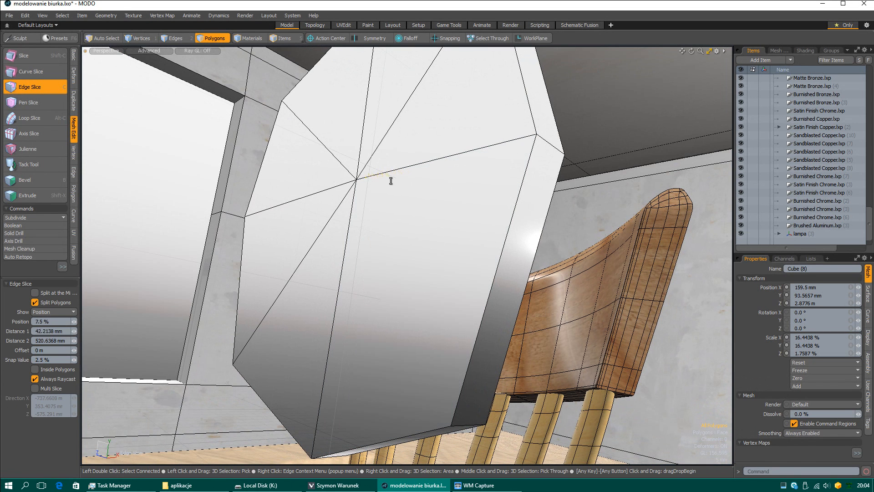
left_click_drag(460, 399, 451, 427)
key("space")
Step: Move the whole panel item 238 mm along Z back against the green box's front face and frame it
left_click_drag(412, 318, 435, 196, "alt")
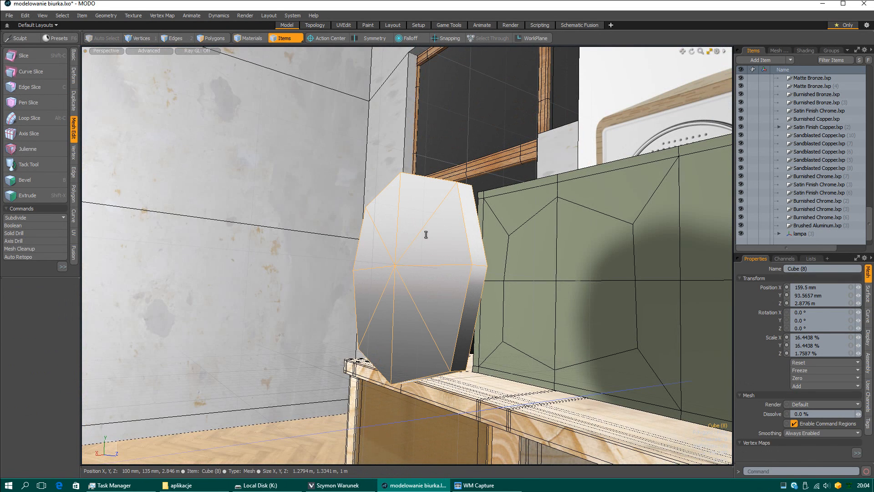
key("w")
left_click_drag(418, 231, 393, 314, "alt")
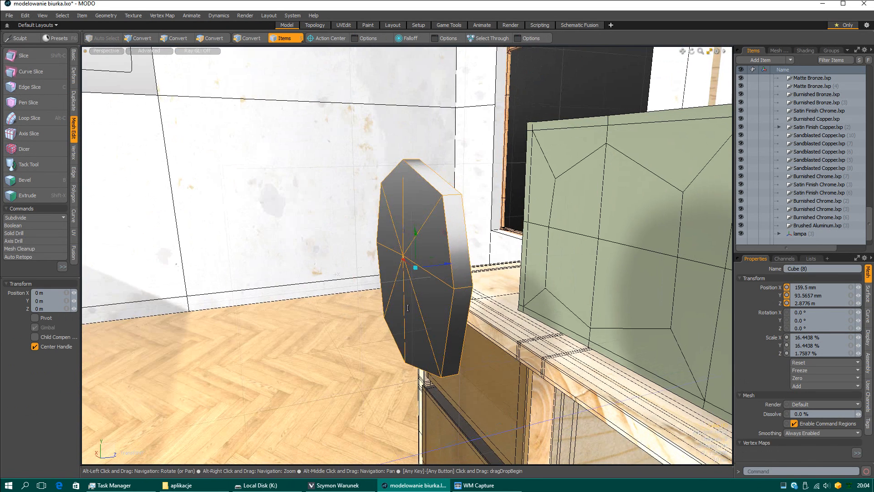
left_click_drag(445, 272, 564, 267)
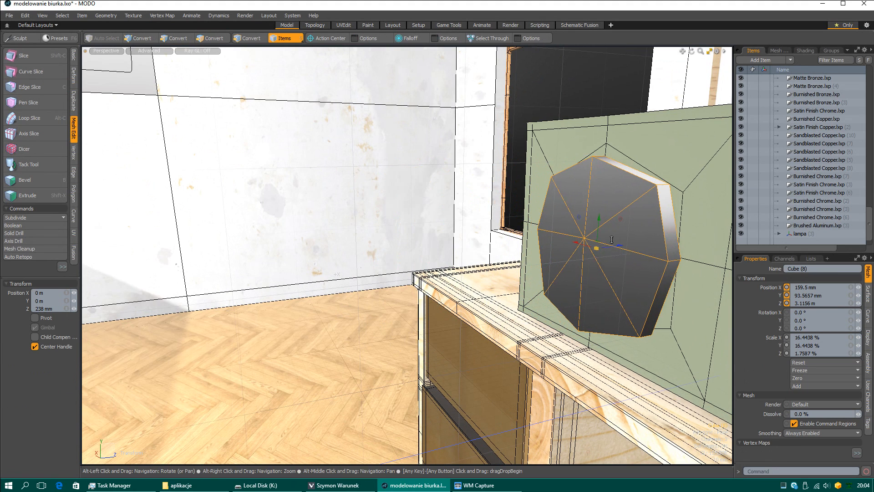
left_click_drag(578, 233, 340, 388, "alt+shift")
key("shift+a")
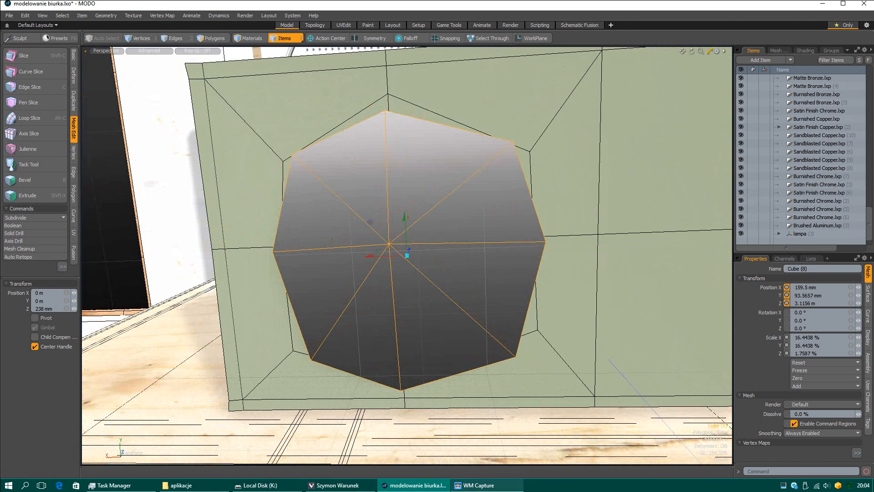
left_click(480, 485)
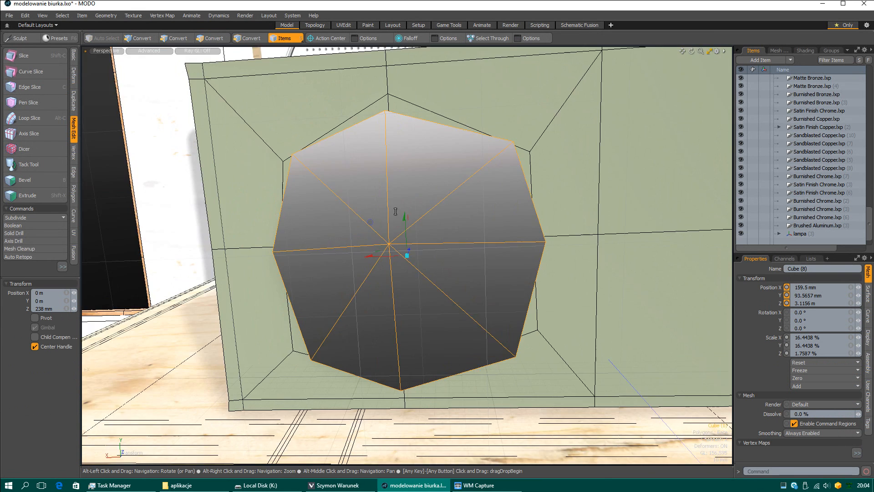
left_click_drag(397, 211, 467, 168, "alt")
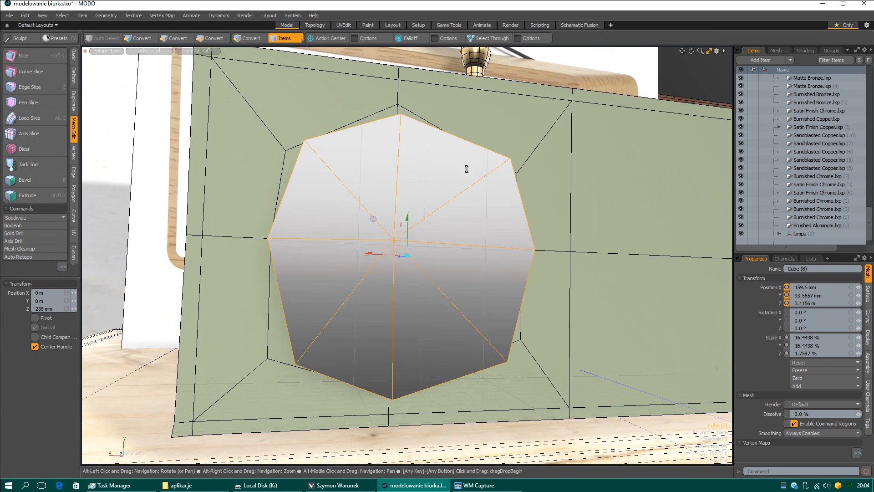
Step: Start assigning a new material to the panel from the Material Editor, name it "radio button big" and copy the name
left_click(135, 16)
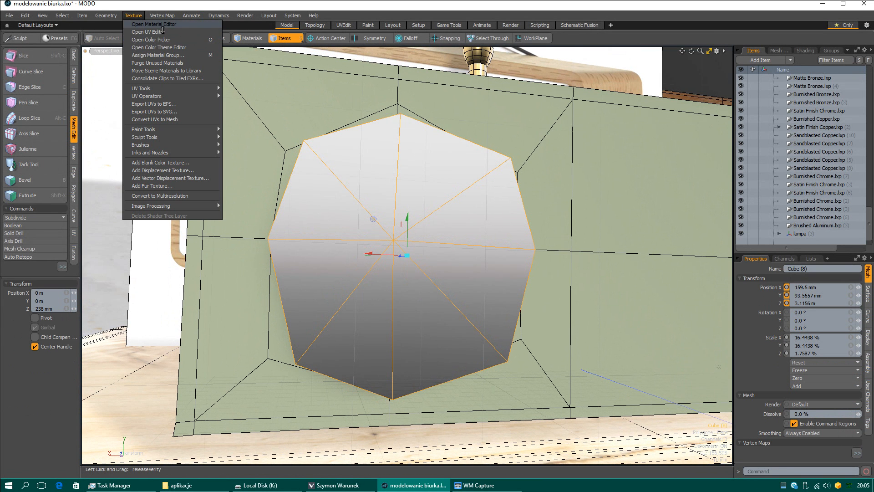
left_click(163, 26)
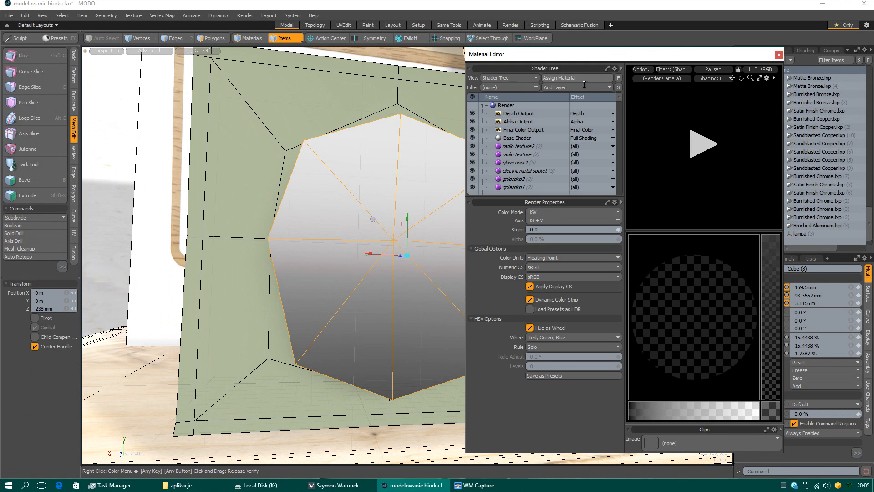
left_click(583, 80)
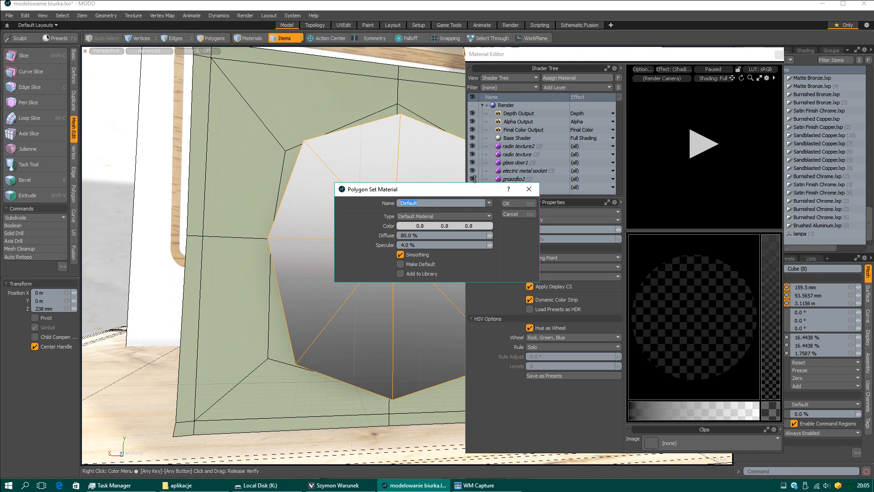
left_click(479, 485)
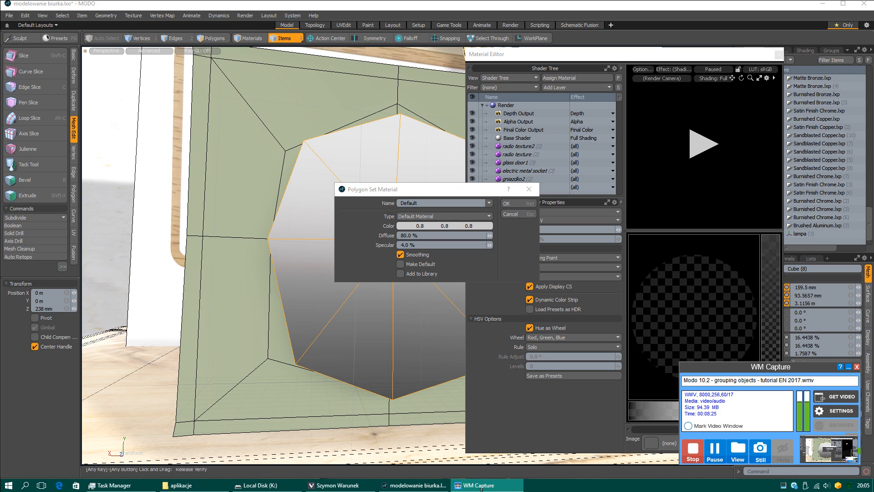
left_click(480, 485)
double_click(406, 209)
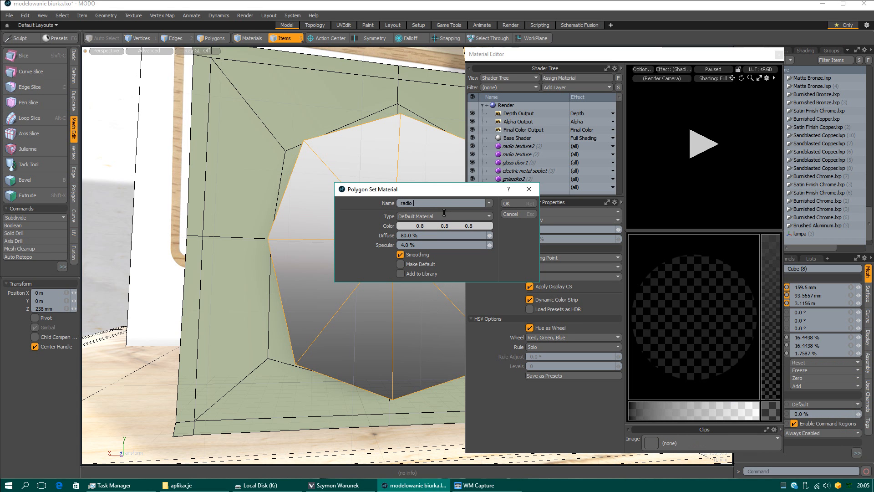
type("radio button big")
double_click(415, 205)
right_click(408, 203)
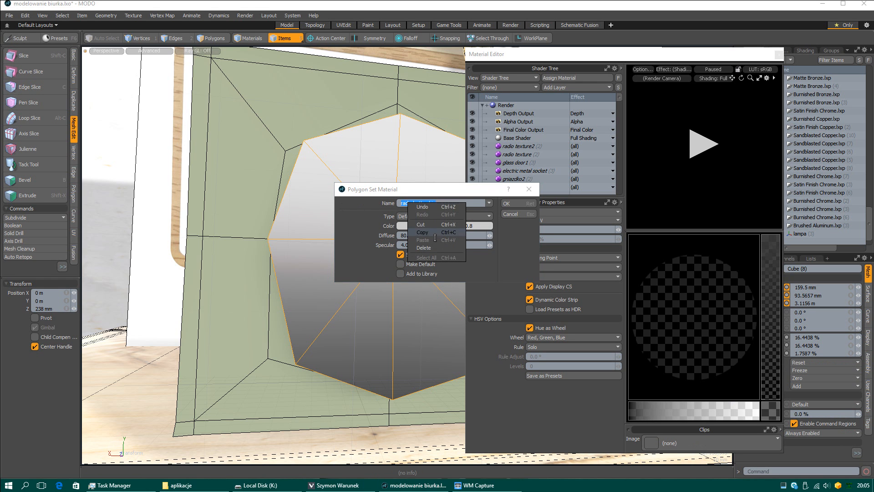
left_click(415, 233)
Step: Make the material the default, add it to the library, set specular to 0% and colour to 0.89, 0.64, 0.47, and apply it
left_click(401, 264)
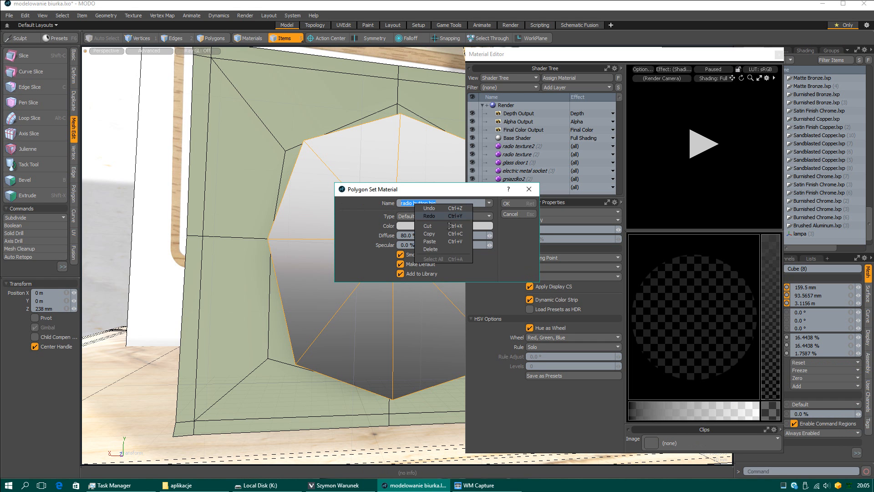
left_click(446, 230)
left_click(448, 239)
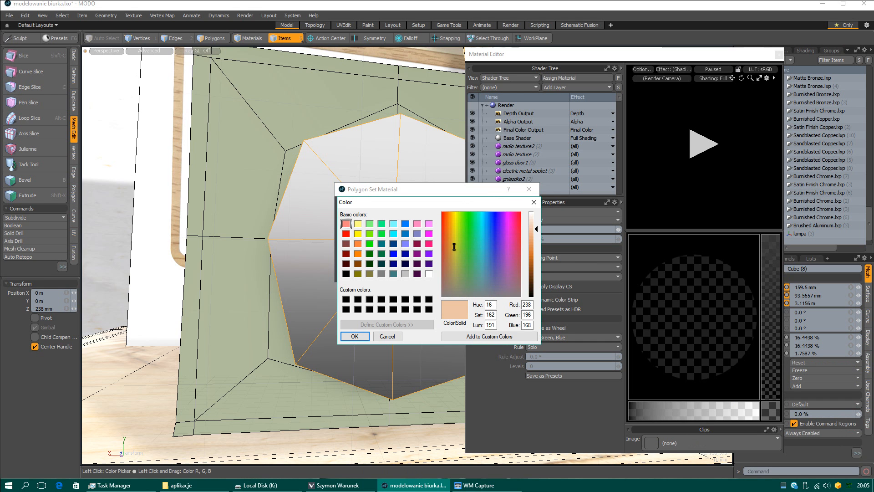
left_click(363, 338)
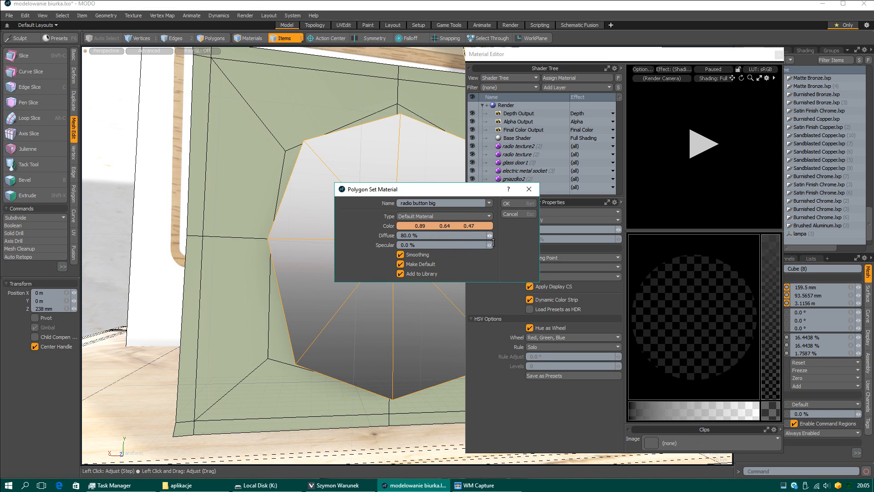
left_click(514, 207)
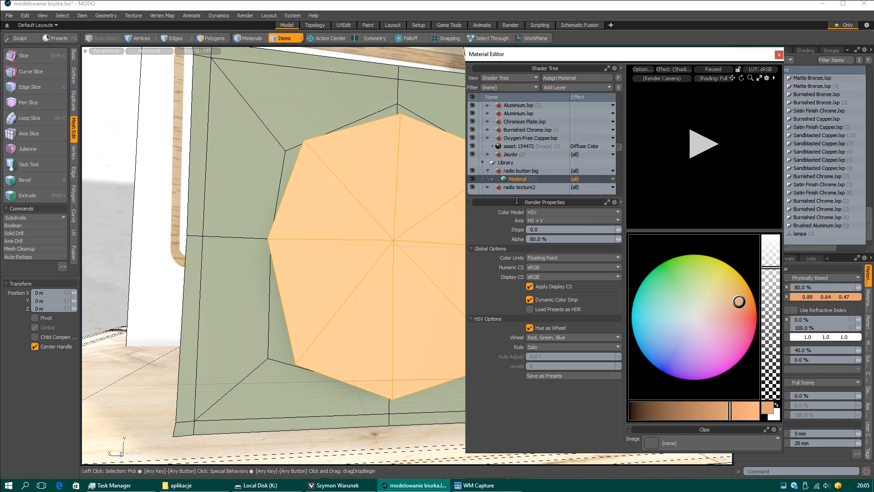
Step: Rename the new group's material layer with the copied name "radio button big" and close the Material Editor
double_click(523, 179)
right_click(532, 180)
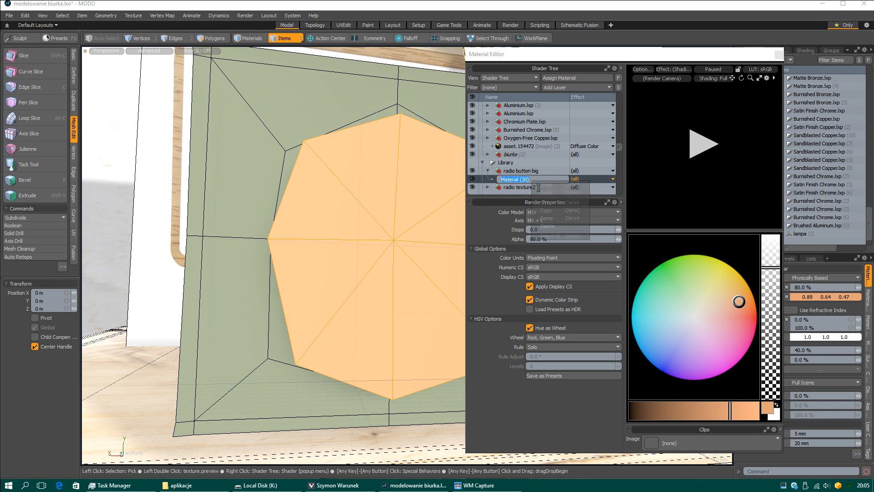
left_click(547, 218)
key("Return")
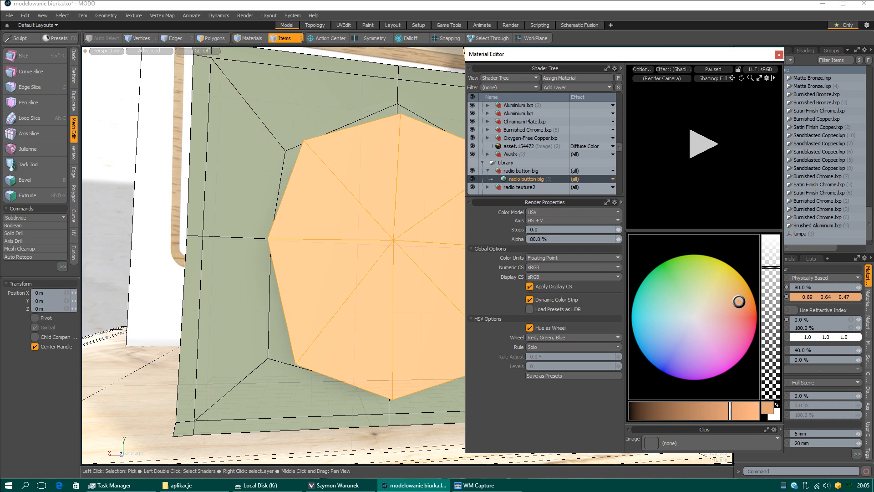
left_click(779, 55)
Step: Find and select the "radio button big" material layer under Library in the Shader Tree
left_click(805, 51)
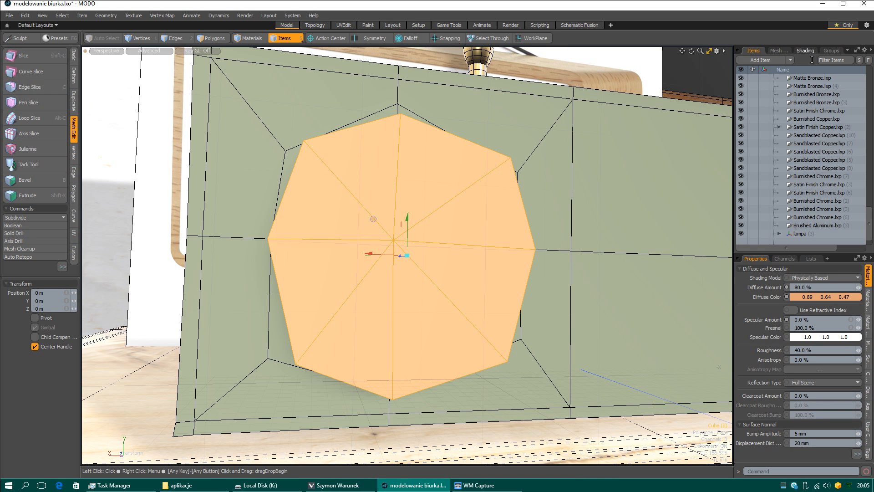
scroll(800, 171, "down", 8)
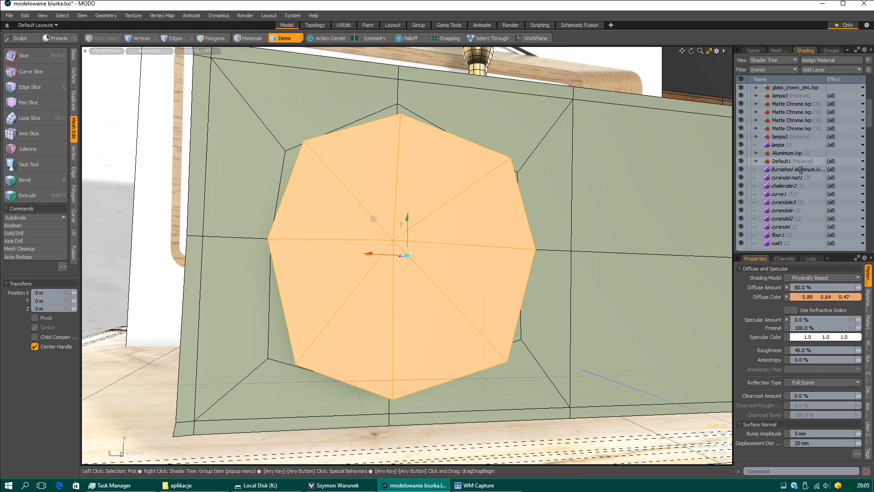
left_click(800, 170)
scroll(801, 171, "down", 3)
left_click(801, 171)
scroll(801, 171, "down", 4)
scroll(800, 170, "up", 3)
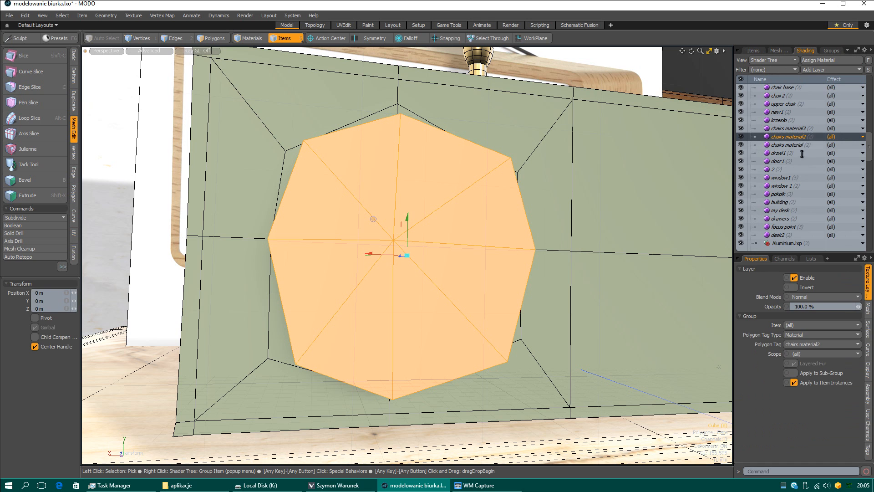
scroll(802, 154, "down", 1)
left_click(801, 154)
scroll(801, 161, "down", 5)
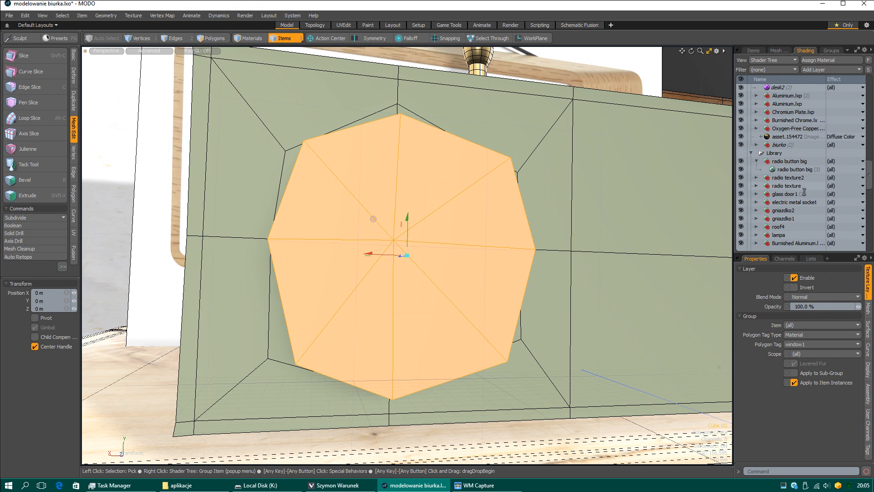
left_click(797, 169)
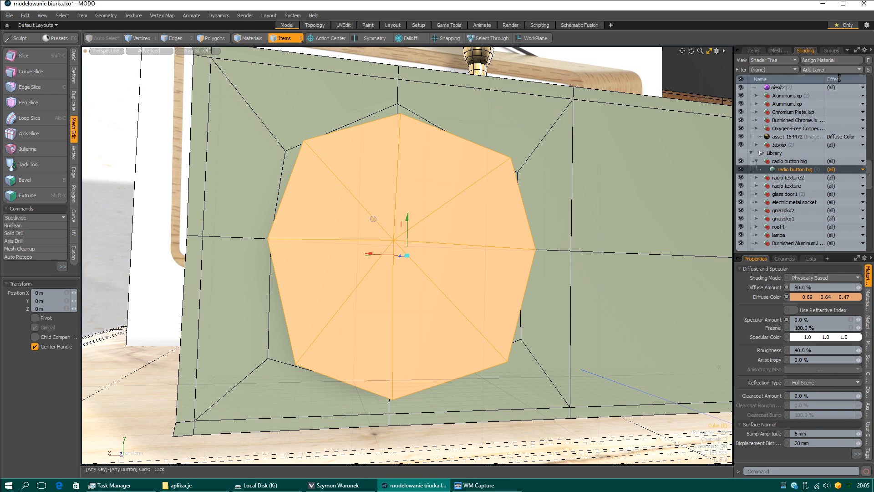
left_click(838, 70)
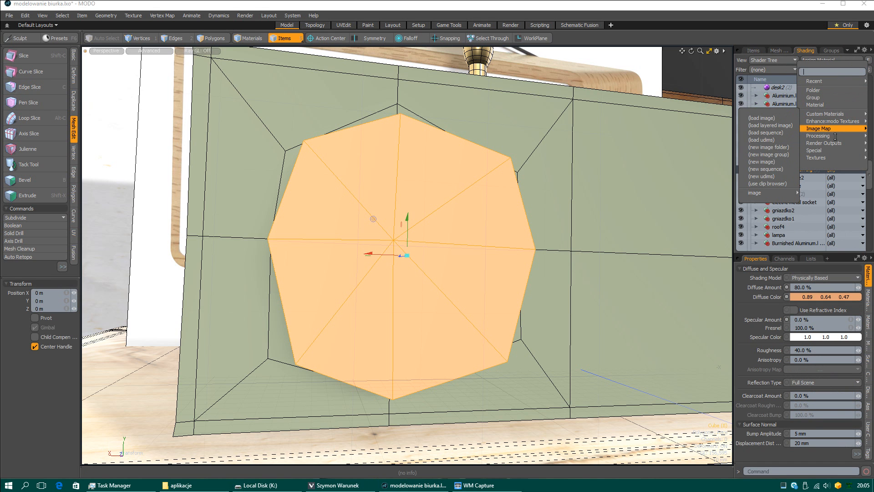
left_click(640, 27)
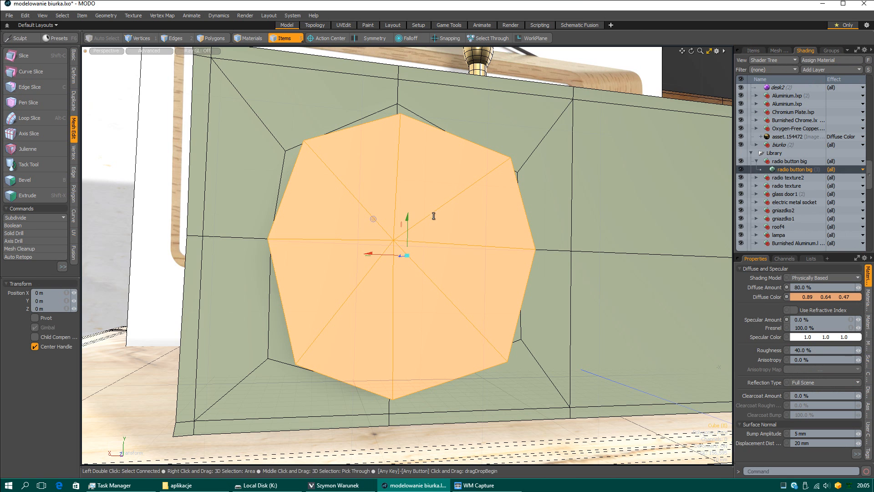
left_click_drag(426, 267, 373, 262, "alt")
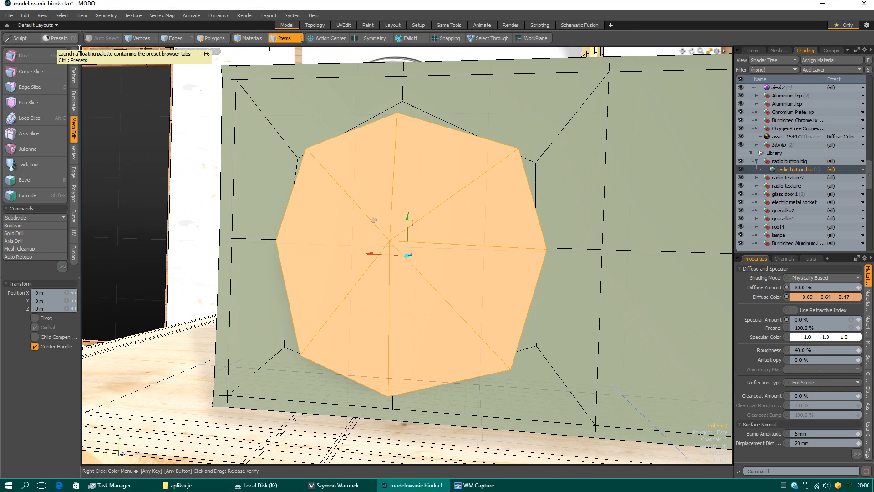
Step: Browse the Glass material presets, check the panel against the radio reference image, and close the preset browser
left_click(74, 39)
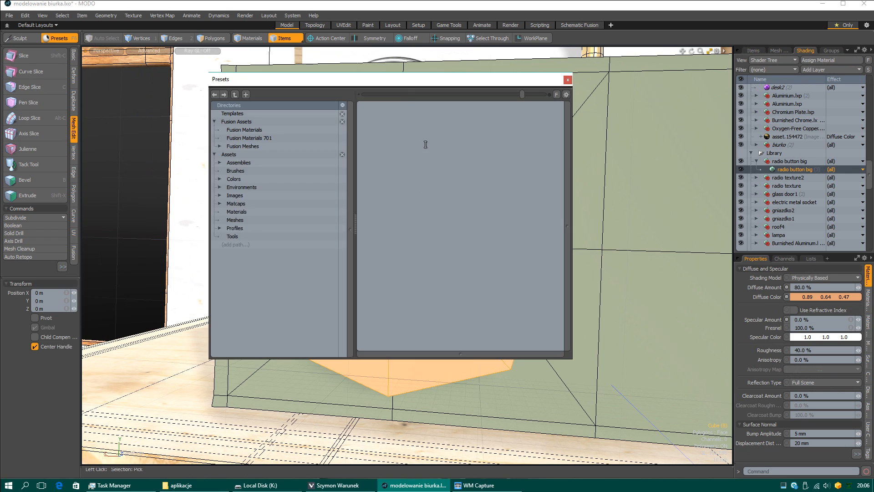
left_click_drag(621, 99, 715, 168)
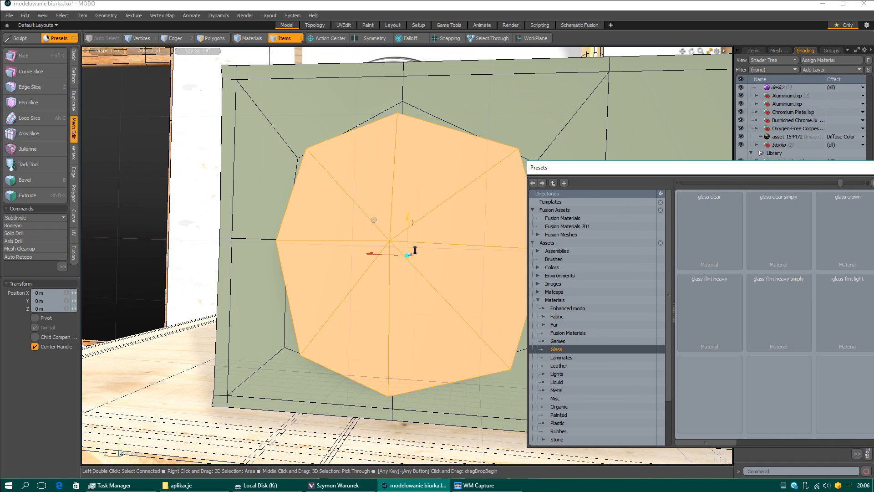
scroll(413, 249, "down", 3)
left_click_drag(414, 248, 331, 168, "alt")
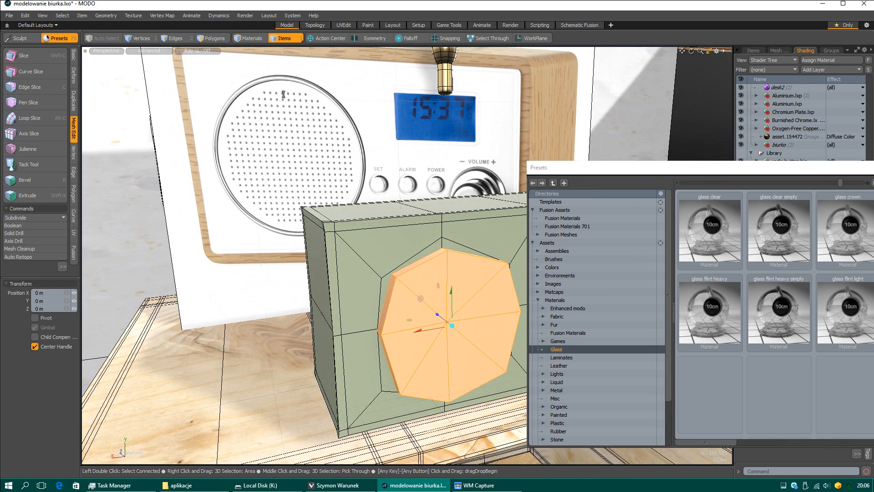
left_click_drag(408, 263, 543, 288, "alt")
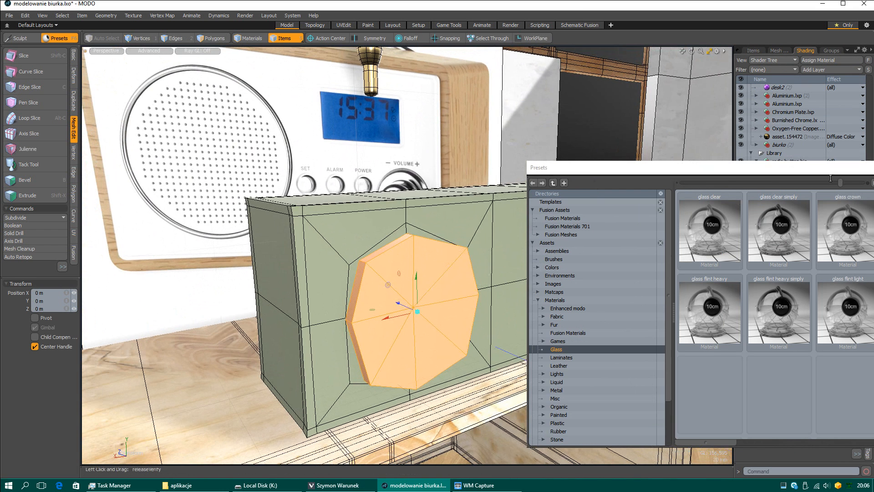
left_click_drag(802, 168, 663, 173)
left_click(747, 173)
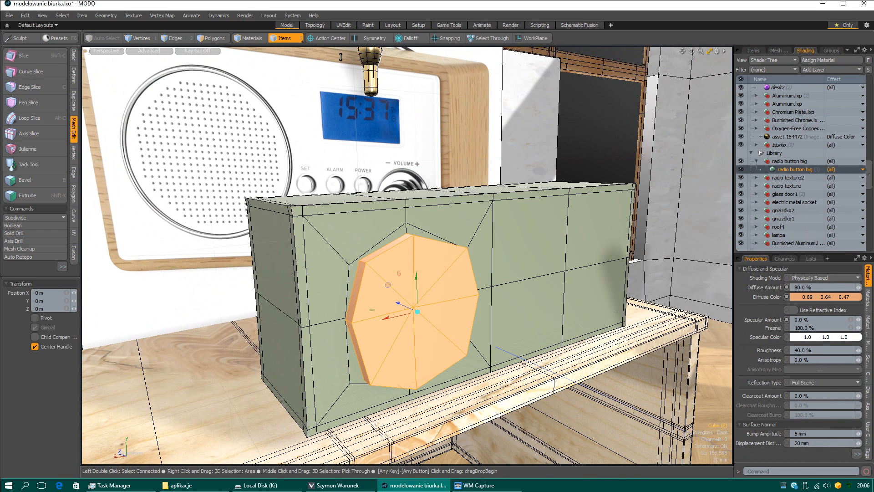
Step: Turn on subdivision for the panel to round it, with the Move tool active on the item
key("q")
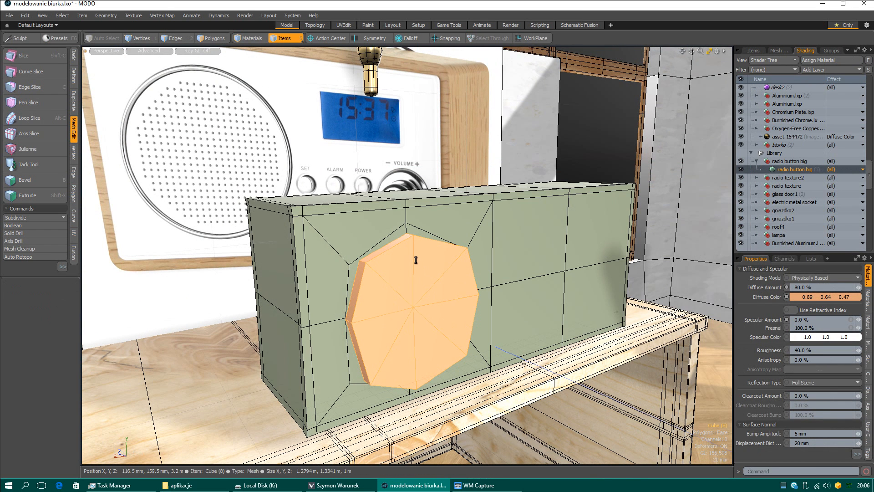
key("w")
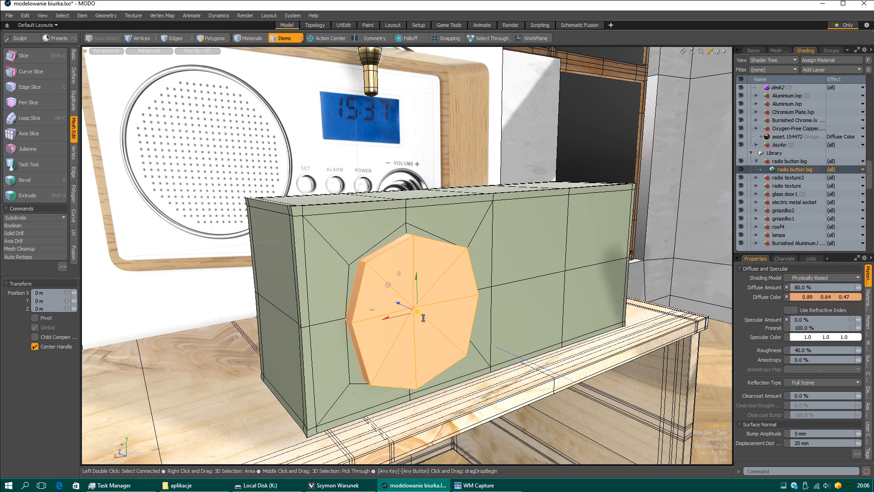
key("Tab")
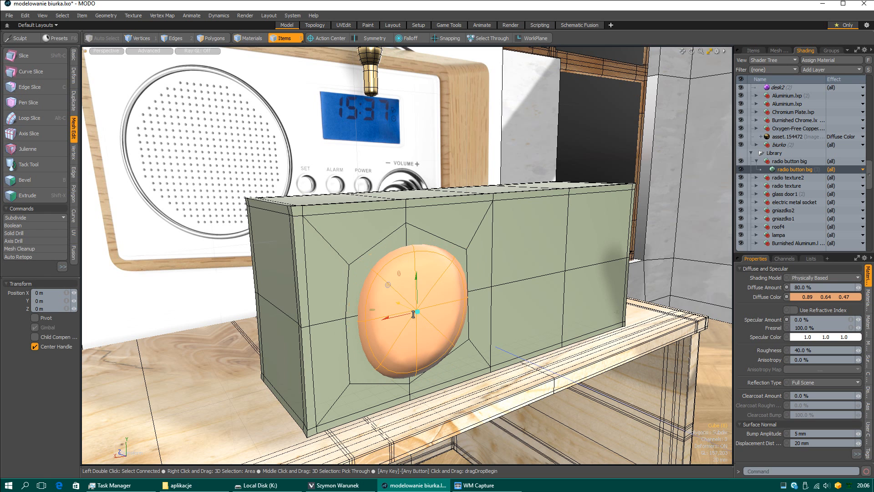
Step: Turn subdivision off for the round button so it returns to its faceted shape
key("Tab")
key("Tab")
key("Tab")
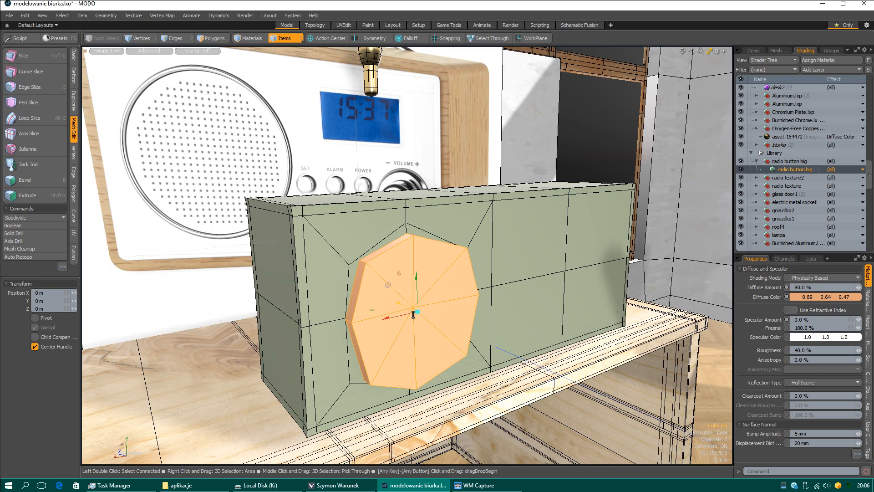
Step: Select the green radio box and compare its shape with and without subdivision from several angles
left_click(355, 267)
key("Tab")
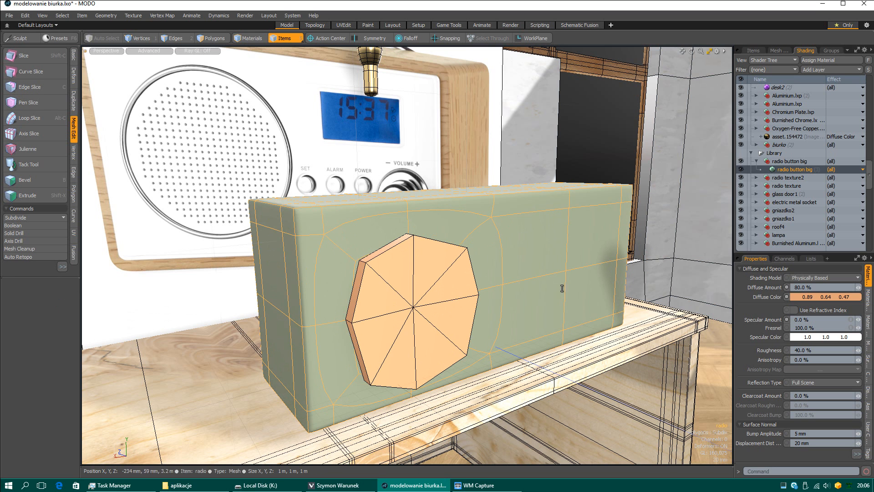
key("Tab")
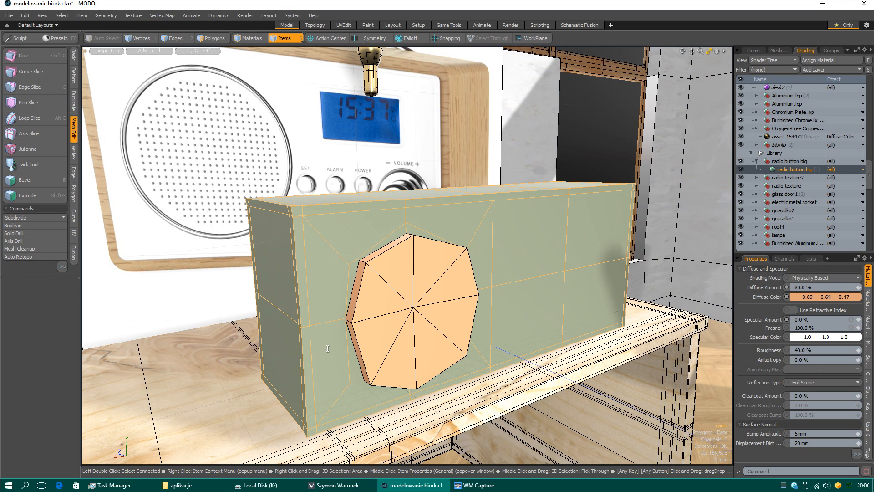
key("Tab")
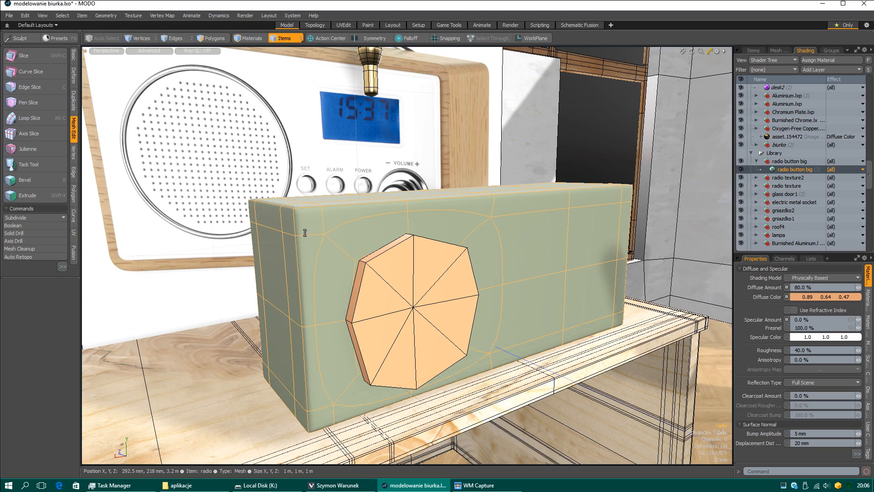
left_click_drag(501, 291, 410, 295, "alt")
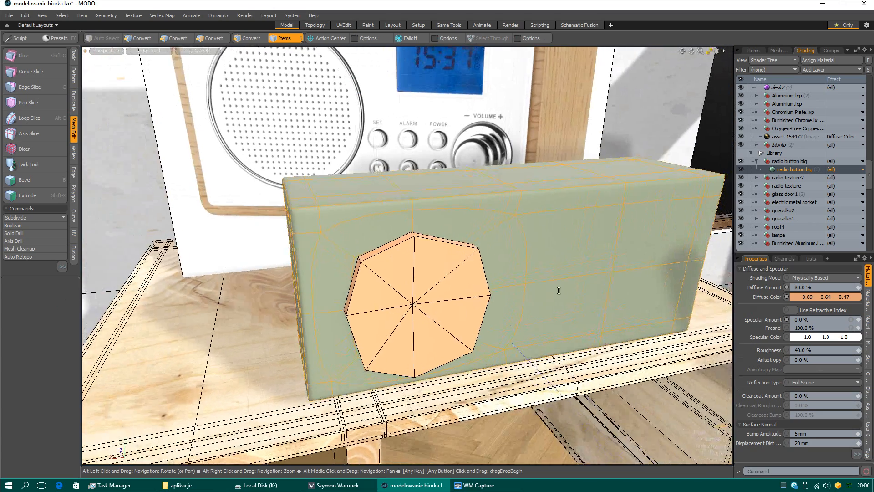
scroll(558, 292, "up", 3, "alt")
scroll(557, 292, "down", 2)
left_click_drag(558, 292, 325, 245, "alt")
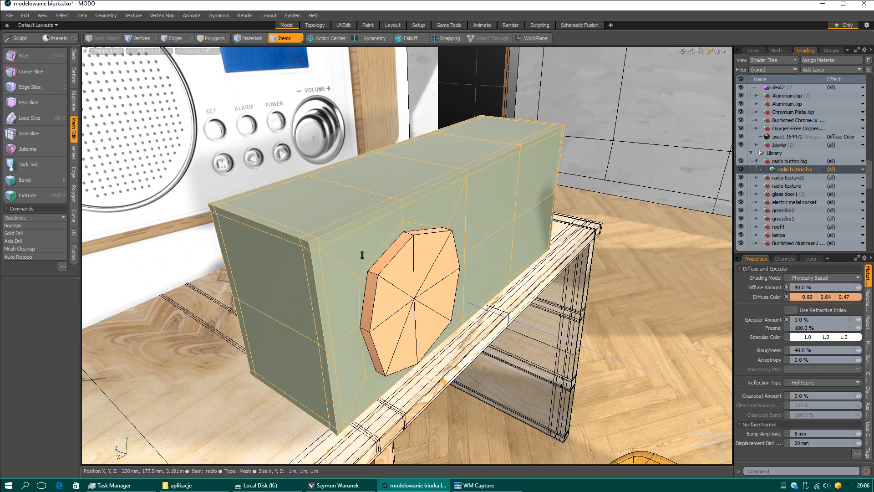
Step: Select the round button item on the front of the green box
left_click_drag(409, 328, 469, 282, "alt")
left_click(415, 298)
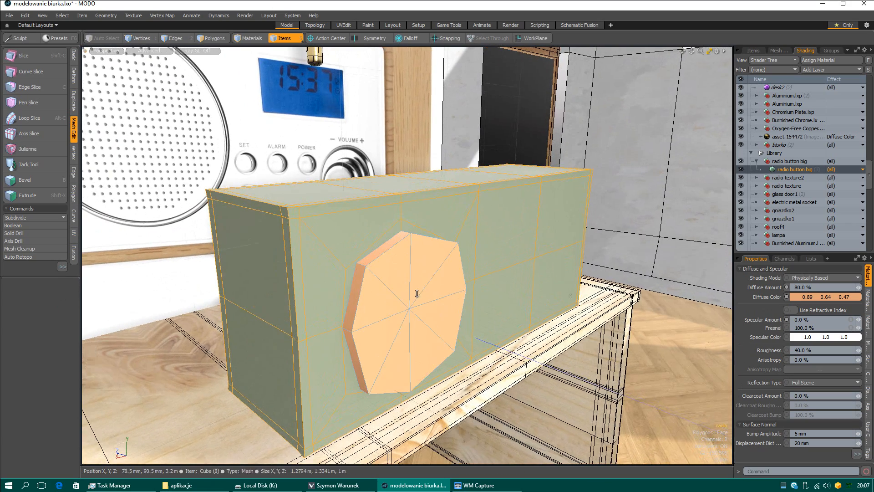
left_click_drag(529, 289, 152, 52, "alt")
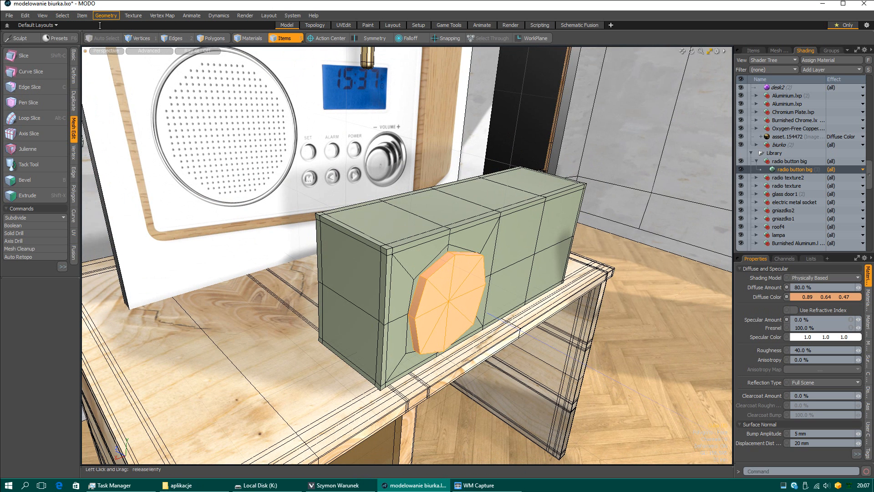
Step: Save the scene, and also save it over the existing centrum dowodzenia.lxo
left_click(9, 15)
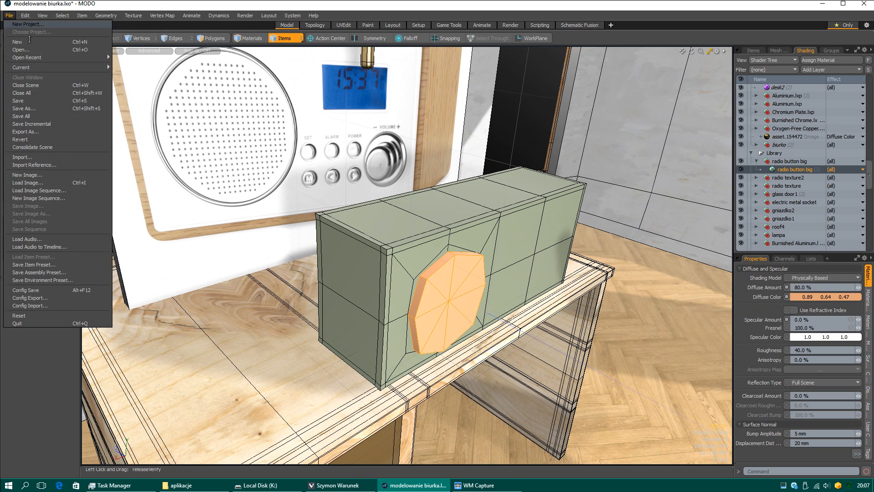
left_click(33, 108)
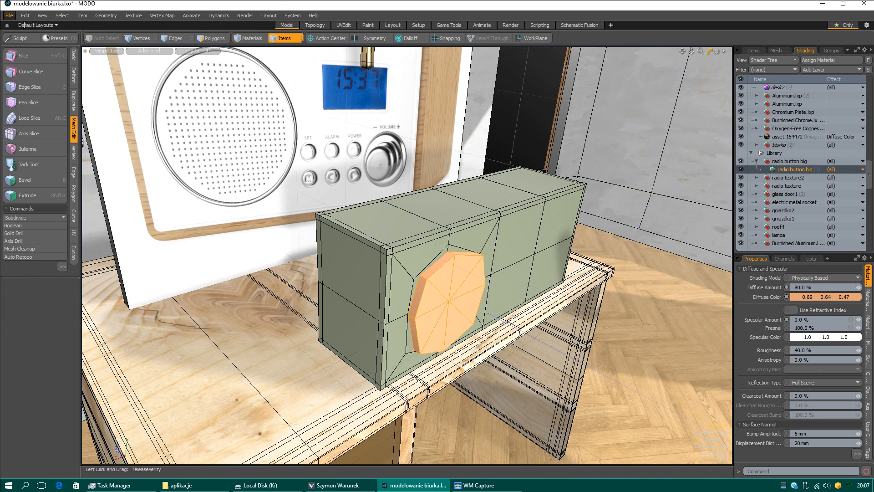
left_click(9, 15)
left_click(32, 113)
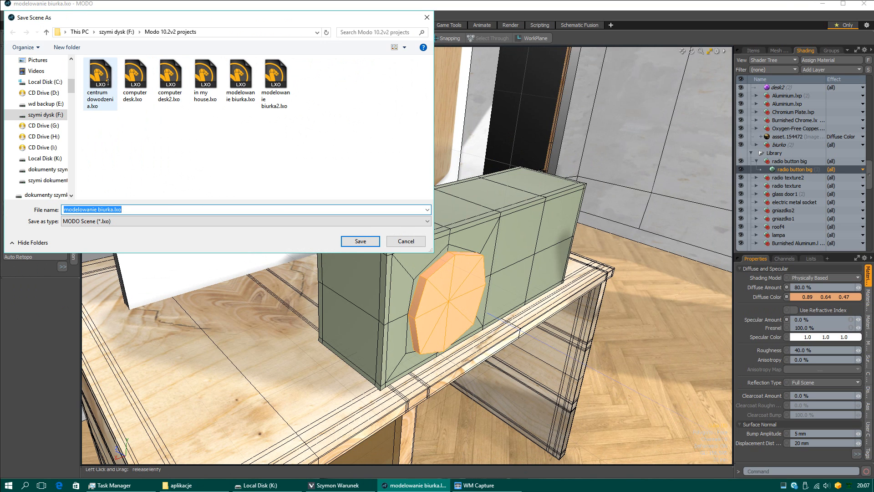
left_click(103, 79)
left_click(360, 241)
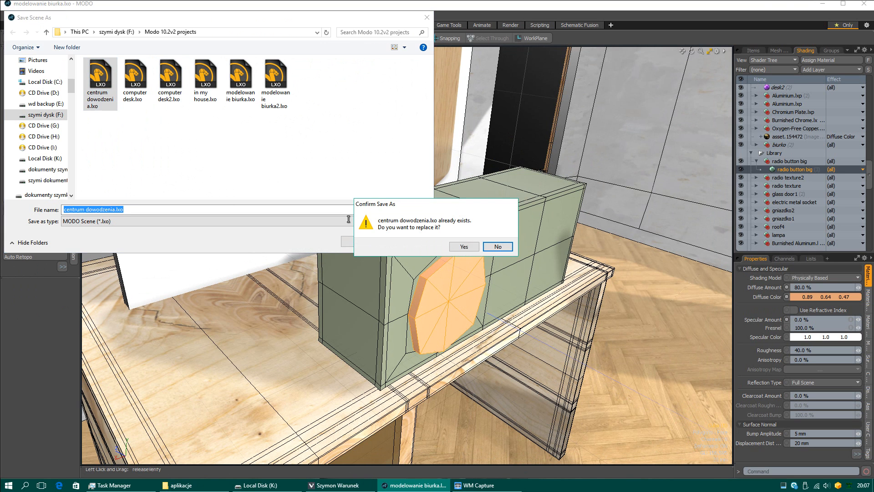
left_click(464, 247)
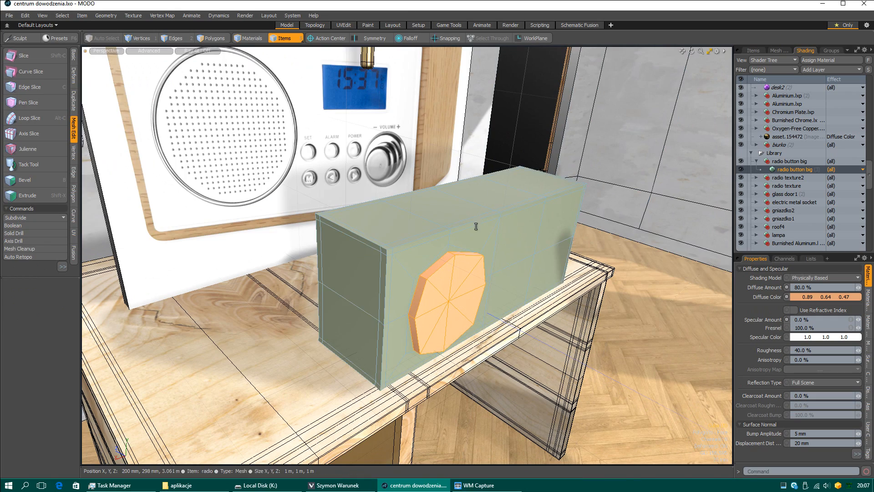
Step: Examine the green box and its round button on the desk against the radio reference image
left_click_drag(483, 252, 439, 190, "alt")
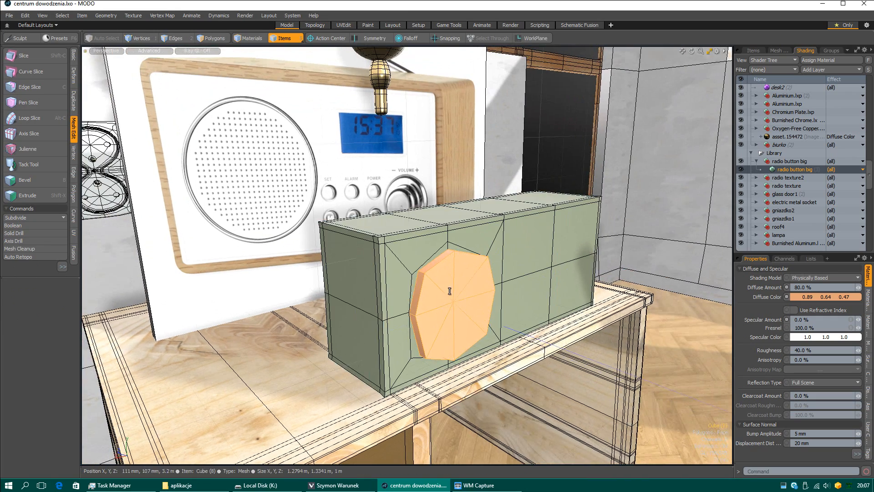
scroll(459, 291, "up", 2)
scroll(455, 293, "down", 3)
left_click_drag(459, 299, 392, 318, "alt+shift")
scroll(422, 330, "down", 3)
scroll(615, 350, "down", 4)
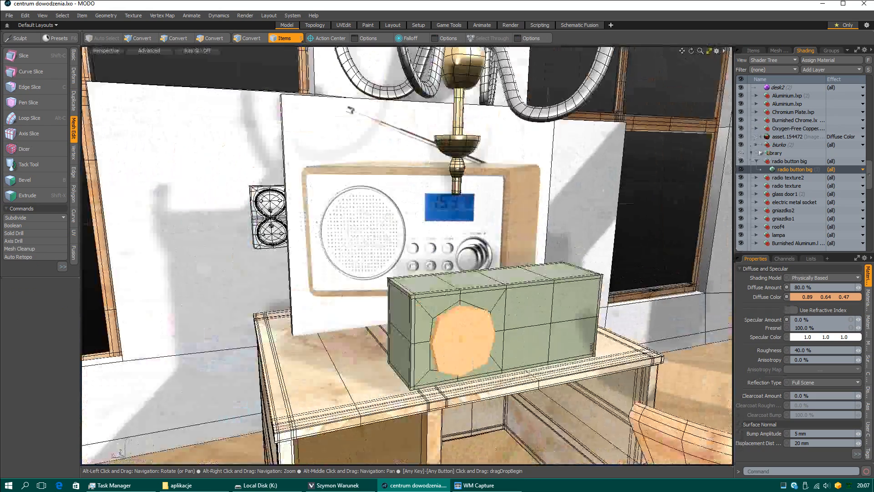
scroll(614, 351, "up", 1)
left_click_drag(615, 350, 578, 380, "alt+shift")
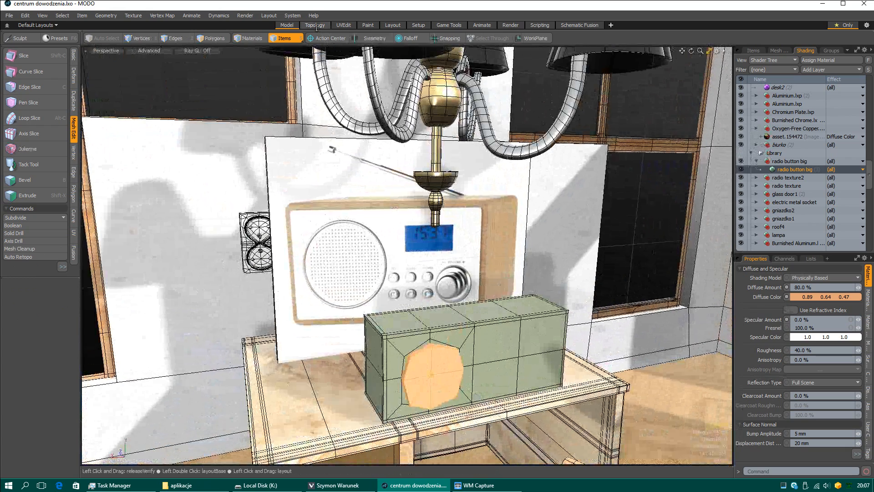
Step: Clear the image cache and the stored undos
left_click(294, 16)
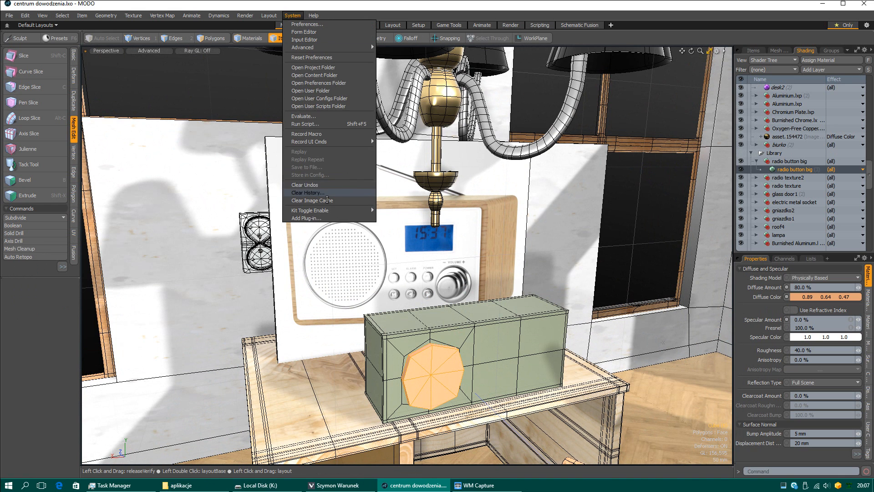
left_click(327, 200)
left_click(292, 16)
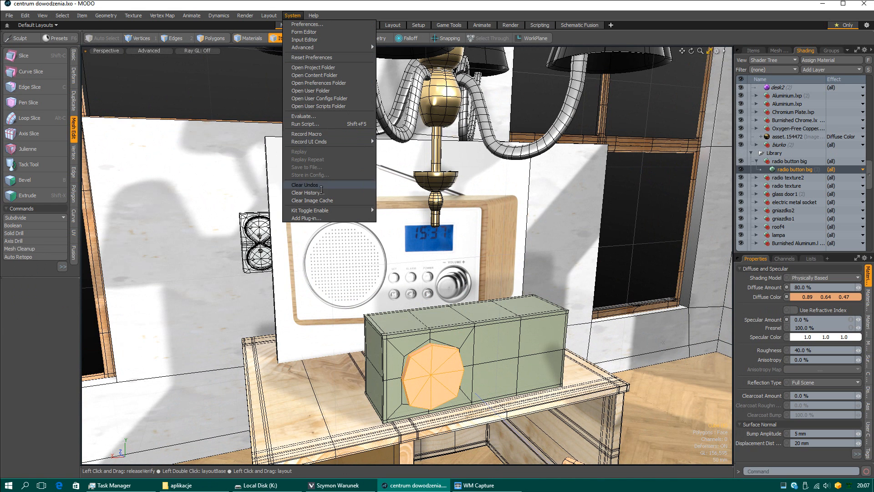
left_click(320, 185)
Step: Save the scene under the name modelowanie biurka.lxo, replacing the existing file
left_click(12, 17)
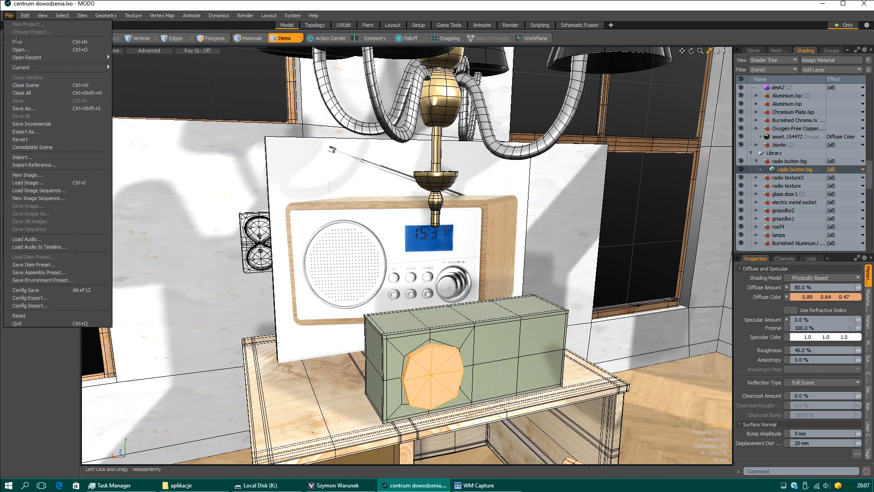
left_click(44, 110)
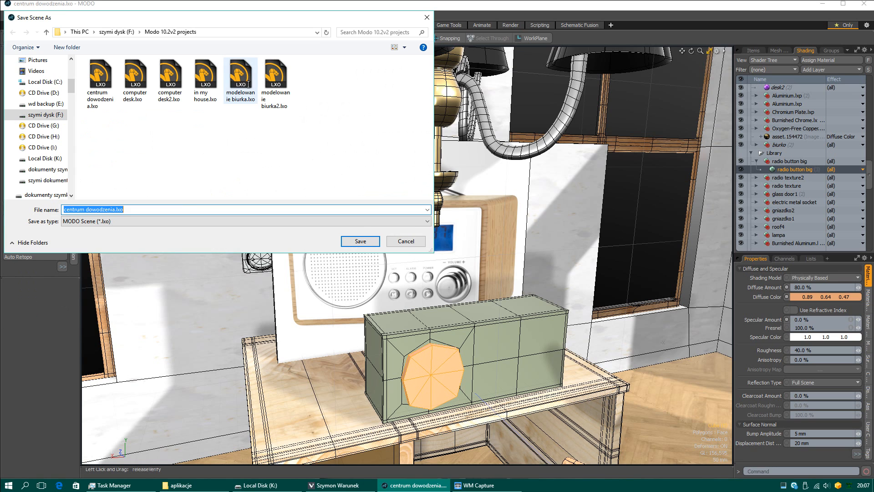
left_click(241, 82)
left_click(359, 242)
left_click(474, 250)
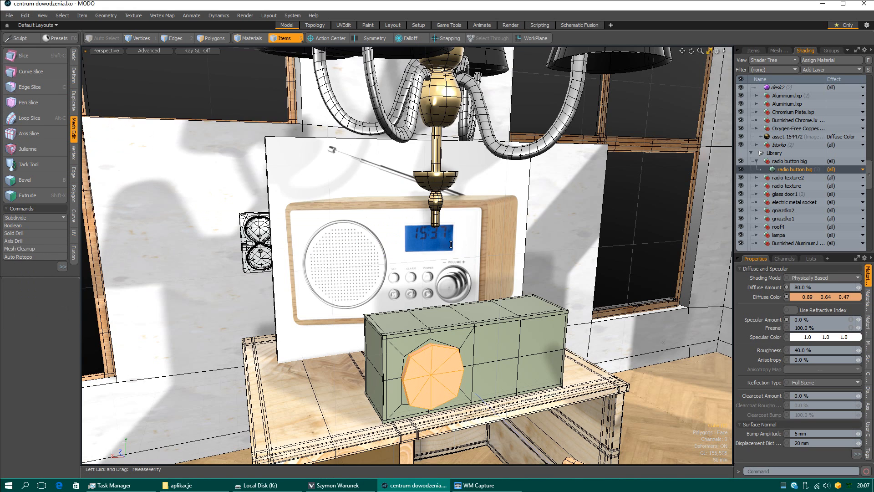
Step: Create a locator item in the scene and bring it into view together with the desk
left_click_drag(383, 185, 540, 238, "alt")
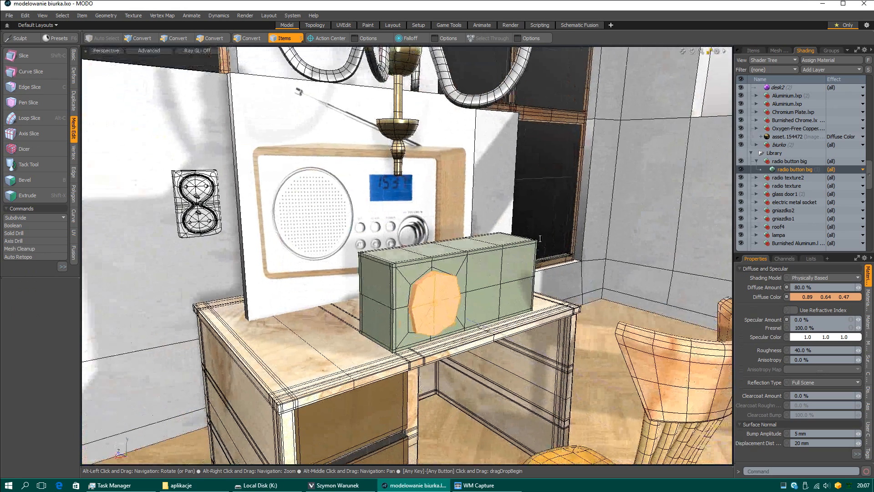
left_click_drag(449, 281, 444, 274, "alt")
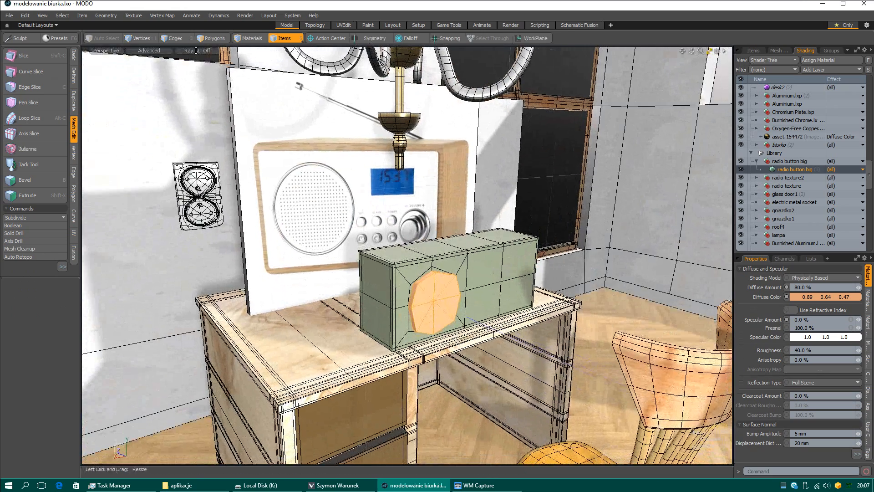
left_click(83, 15)
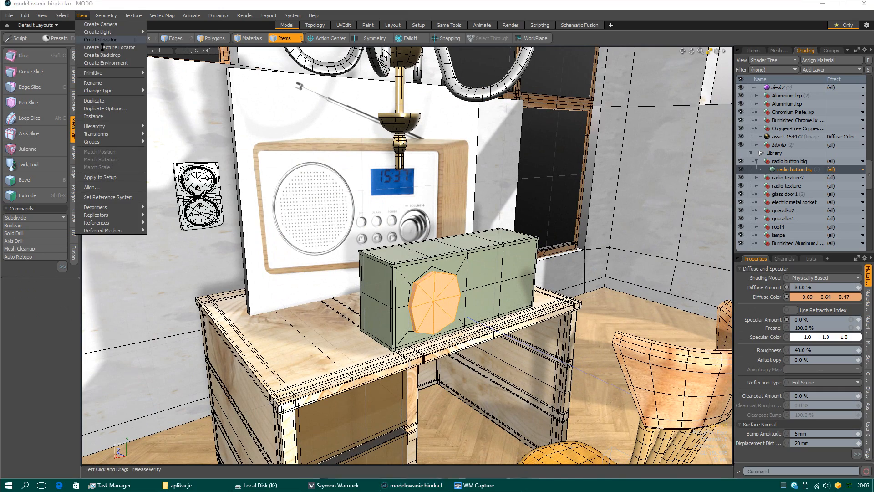
left_click(102, 40)
left_click_drag(443, 288, 536, 353, "alt")
scroll(633, 377, "down", 5)
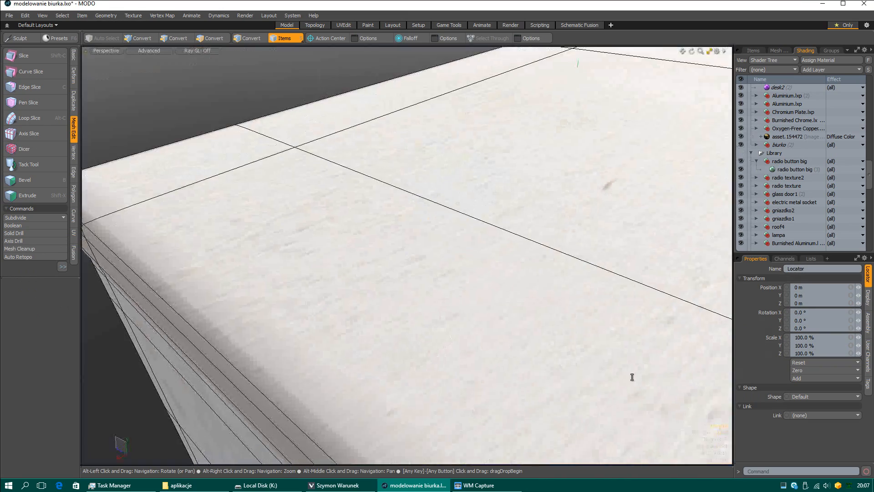
scroll(632, 376, "up", 3)
scroll(495, 227, "up", 1)
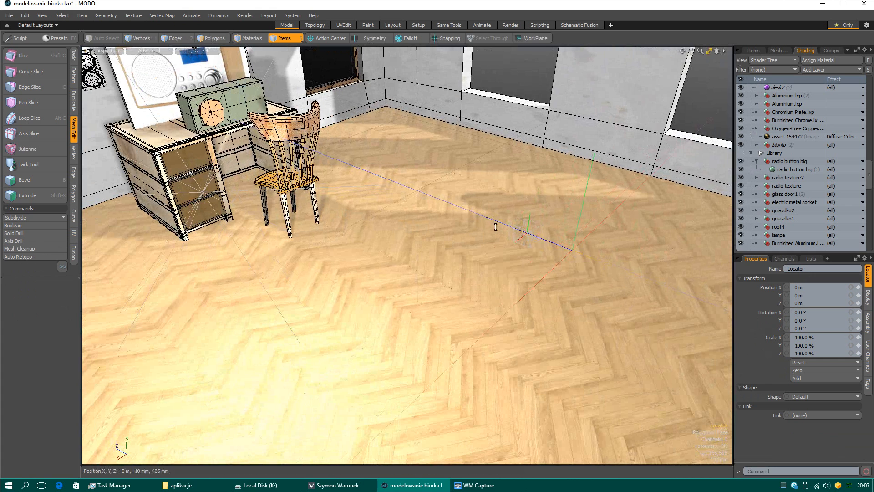
Step: Move the locator from the scene origin towards the desk, to about Y -125 mm and Z 1.205 m
key("w")
left_click_drag(563, 255, 403, 211)
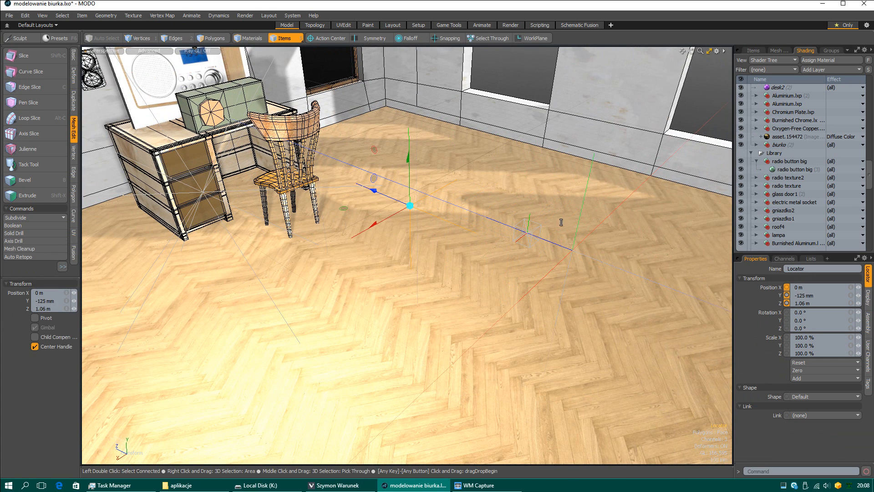
middle_click_drag(478, 217, 549, 304, "alt")
scroll(550, 303, "up", 3)
scroll(549, 304, "up", 1)
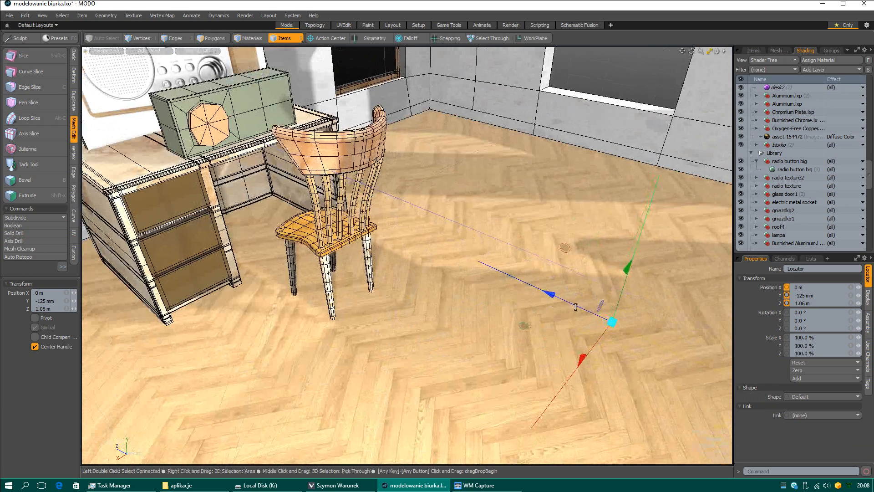
left_click_drag(592, 313, 555, 298)
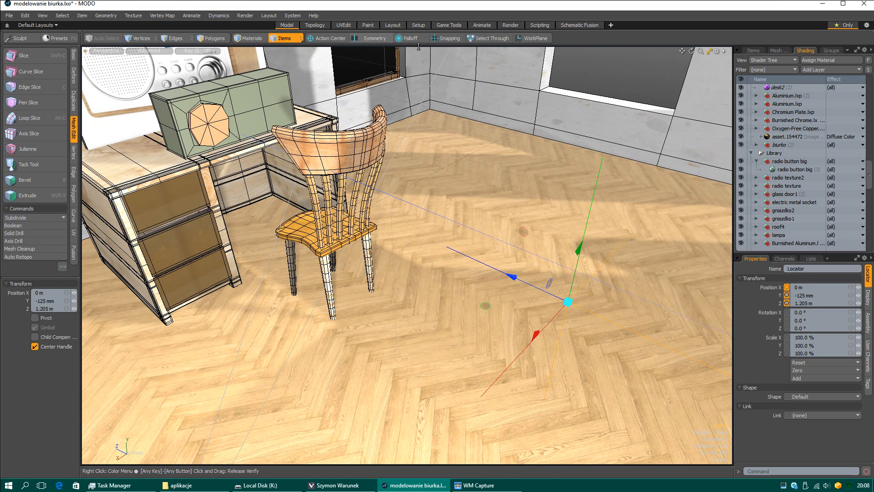
Step: Snap the locator to the green box's front, and with snapping off place it at about X -65 mm, Y 102 mm, Z 3.126 m
left_click(447, 38)
left_click_drag(571, 305, 320, 169)
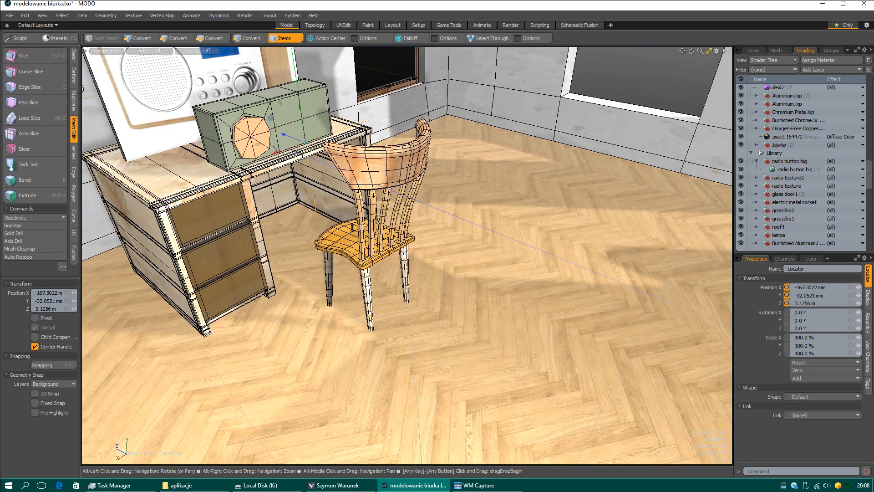
middle_click_drag(320, 168, 426, 266, "alt")
scroll(423, 264, "up", 3)
left_click_drag(421, 255, 370, 203, "alt")
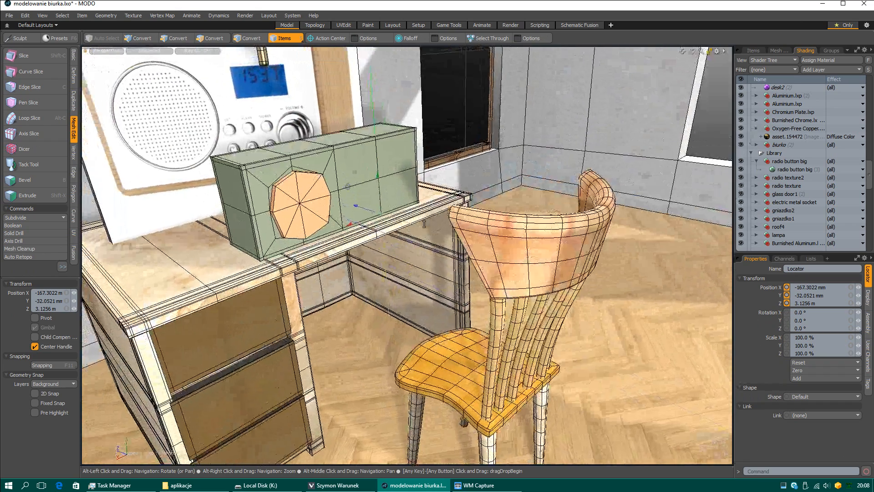
middle_click_drag(370, 203, 428, 314, "alt")
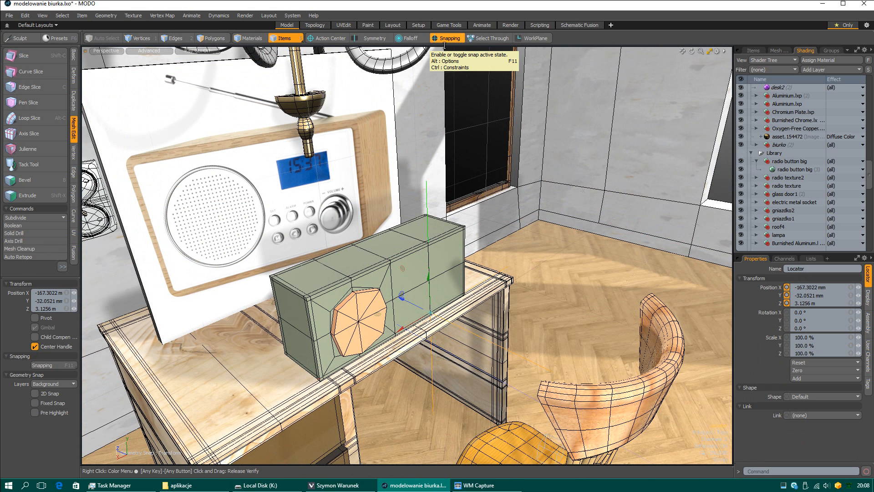
left_click(453, 38)
left_click_drag(437, 298, 400, 306)
Step: Give the locator a custom box shape and make it non-solid
left_click(809, 397)
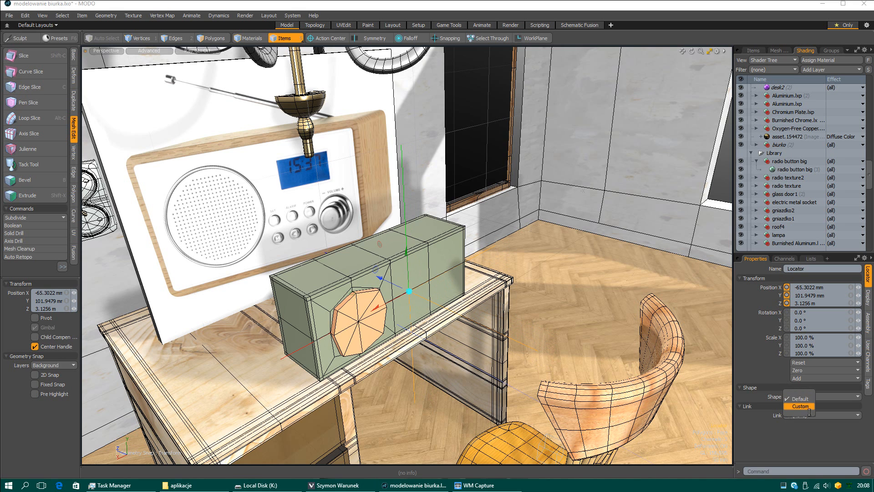
left_click(808, 410)
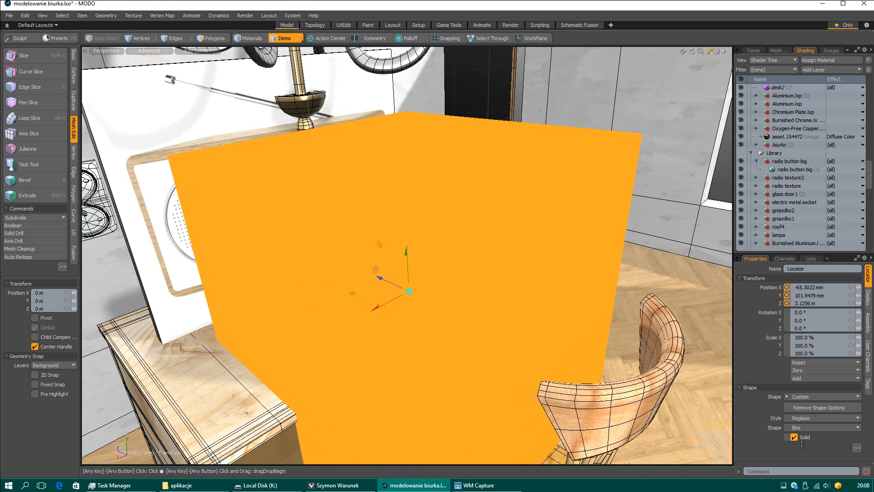
left_click(796, 438)
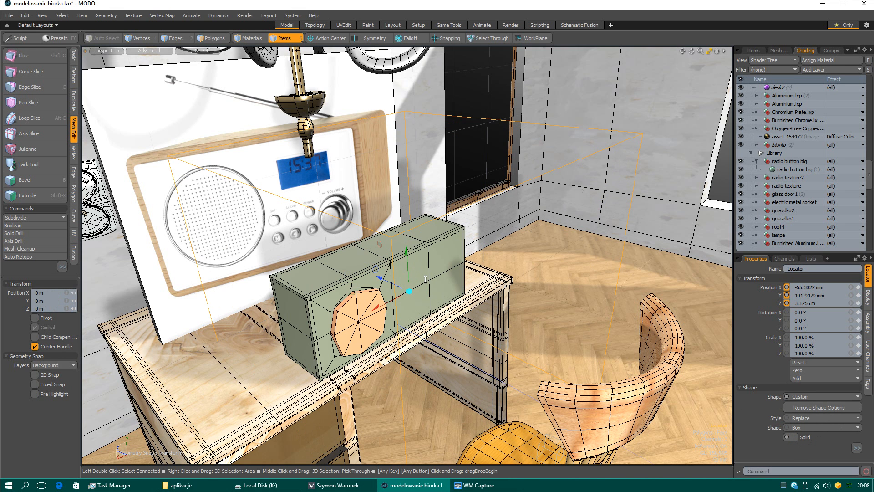
Step: Scale the locator to 26% X, 24% Y and 23% Z and move it to about X 33 mm, Y 346 mm, Z 3.206 m
key("r")
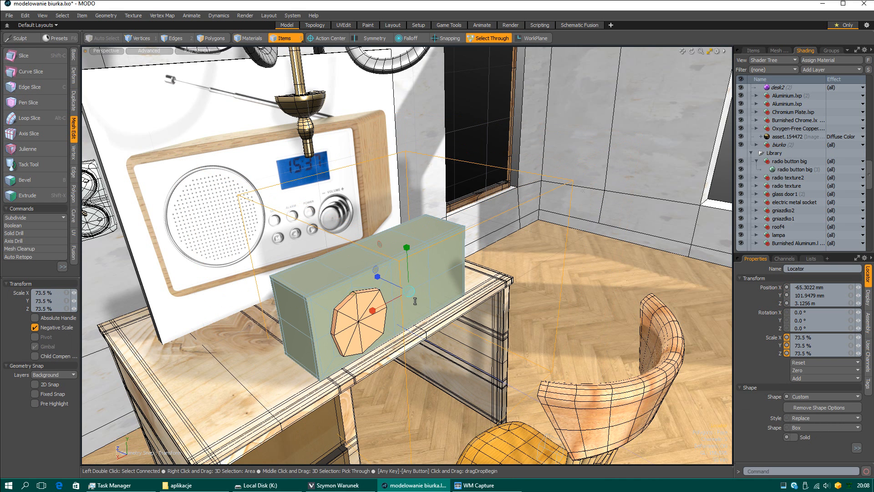
left_click_drag(415, 301, 394, 309)
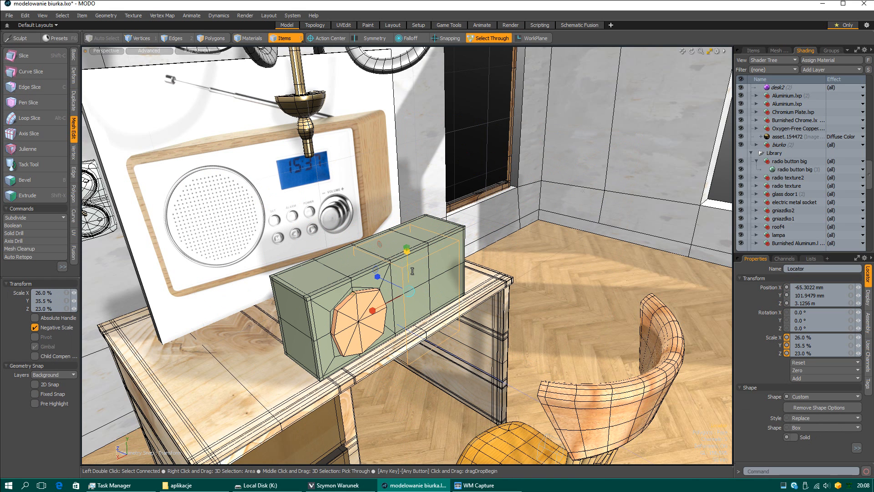
key("w")
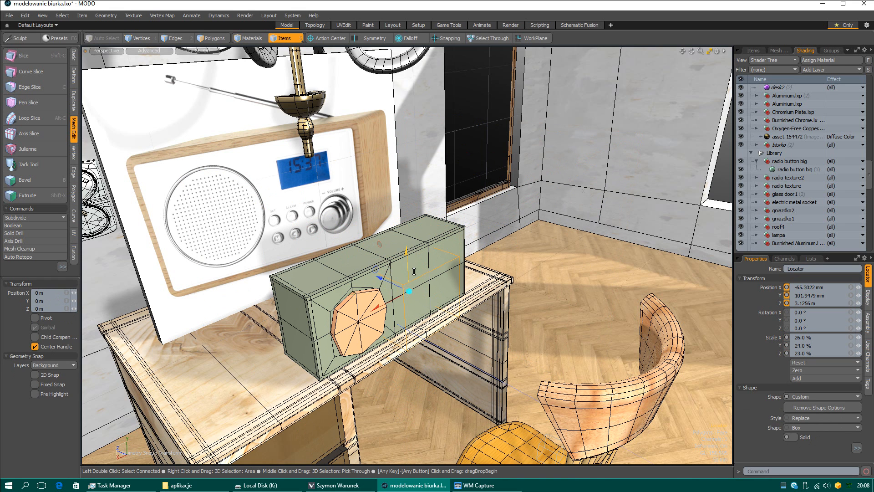
left_click_drag(414, 271, 353, 242)
Step: Parent the round button mesh and the green radio box to the box-shaped locator in place
left_click(352, 298)
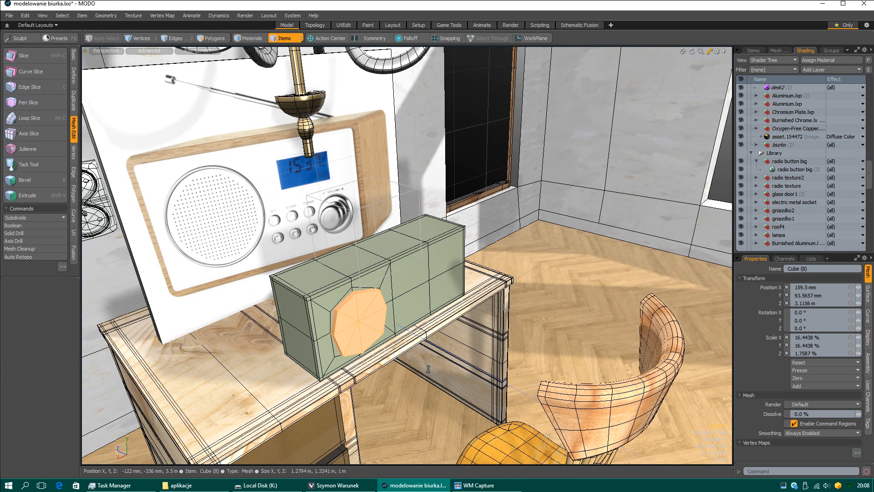
left_click(324, 309, "shift")
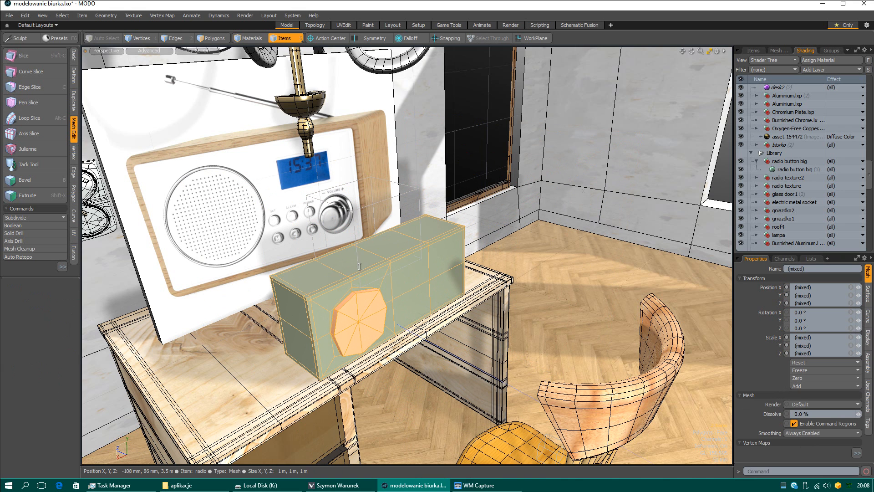
left_click(370, 215, "shift")
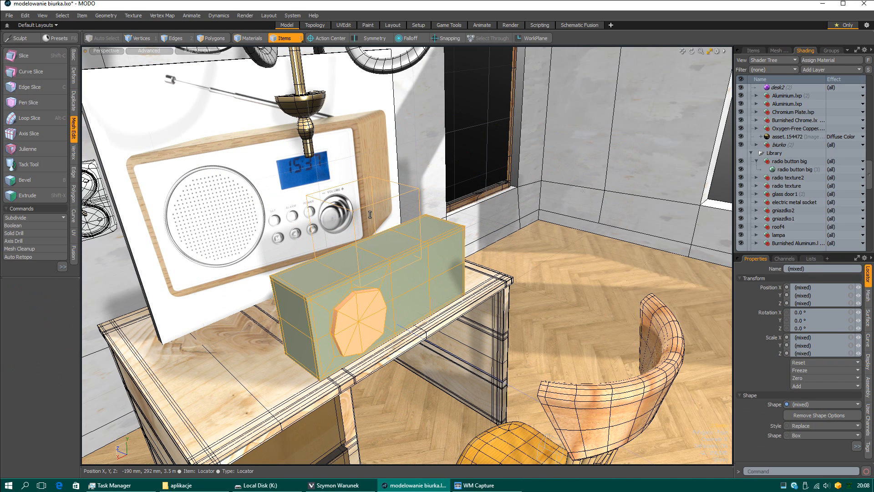
left_click(754, 51)
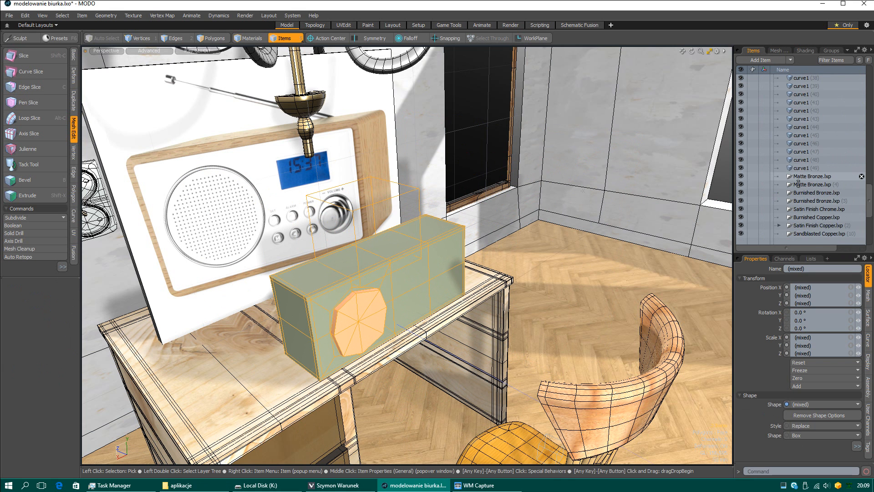
scroll(801, 184, "down", 2)
scroll(815, 232, "up", 10)
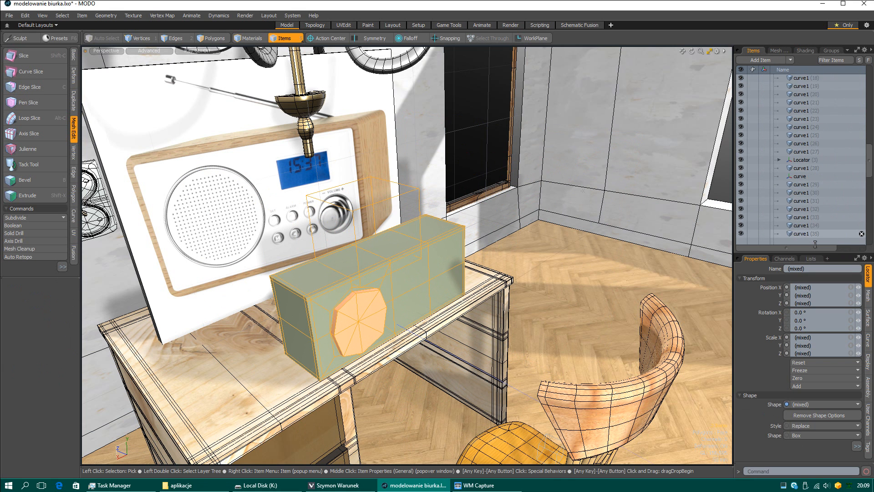
right_click(812, 145)
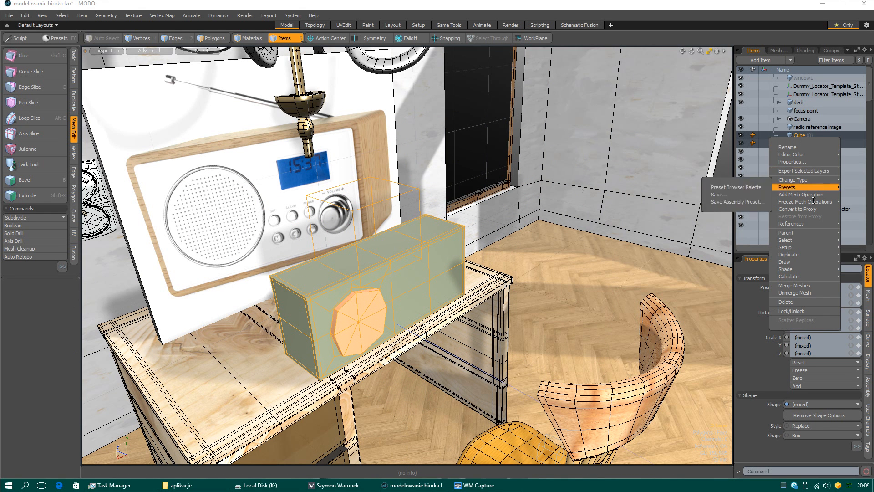
mouse_move(812, 245)
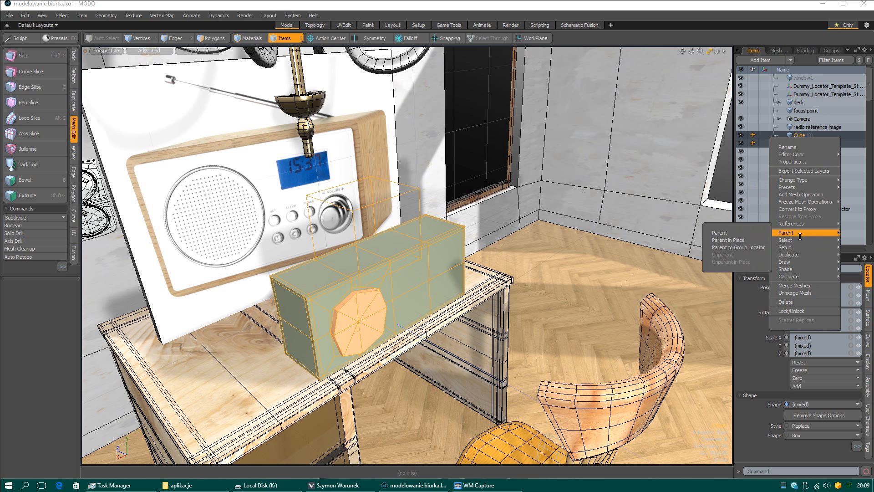
left_click(752, 240)
Step: Move the locator with its parented radio parts to about Y 302 mm and Z 3.28 m
left_click(376, 211)
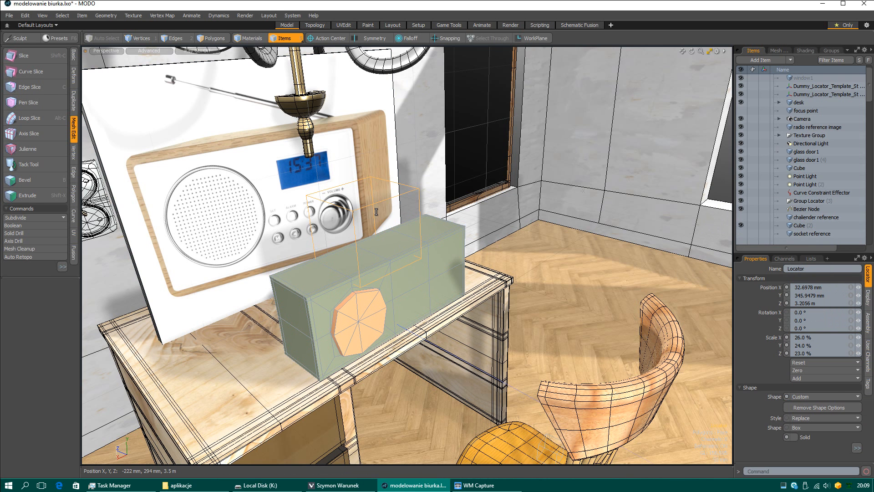
key("w")
left_click_drag(356, 229, 356, 229)
left_click_drag(356, 196, 357, 209)
Step: Look through the item list for the radio's locator and check which meshes are parented under it
scroll(870, 213, "down", 6)
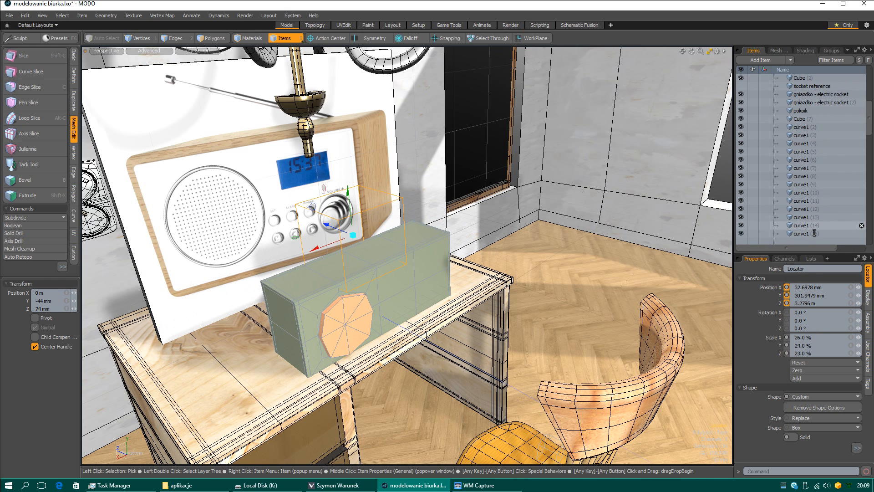
scroll(820, 214, "up", 6)
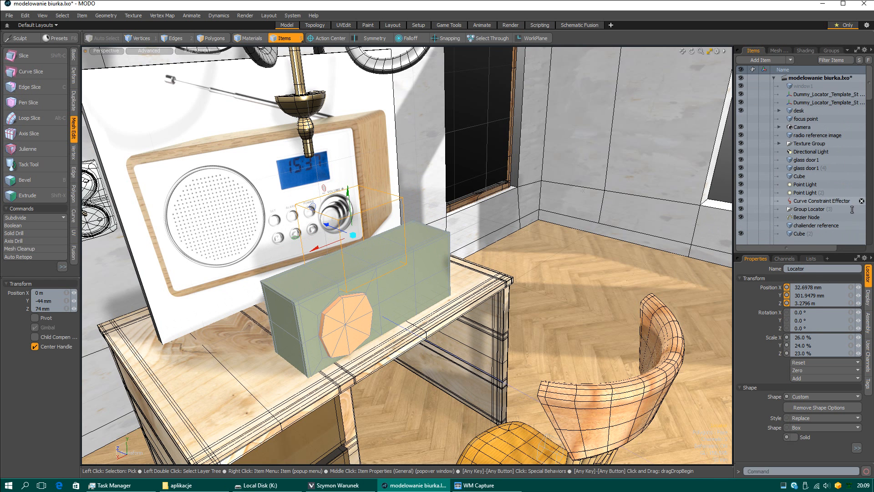
scroll(819, 214, "down", 1)
middle_click(819, 209)
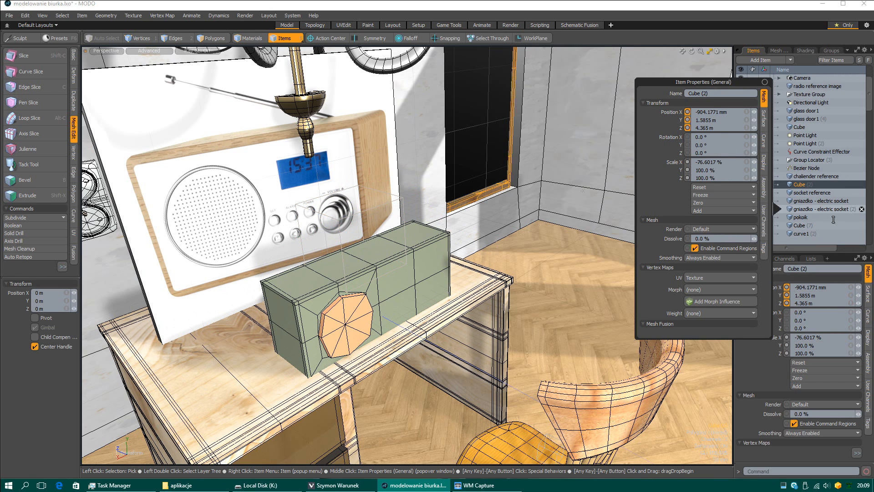
scroll(819, 207, "down", 1)
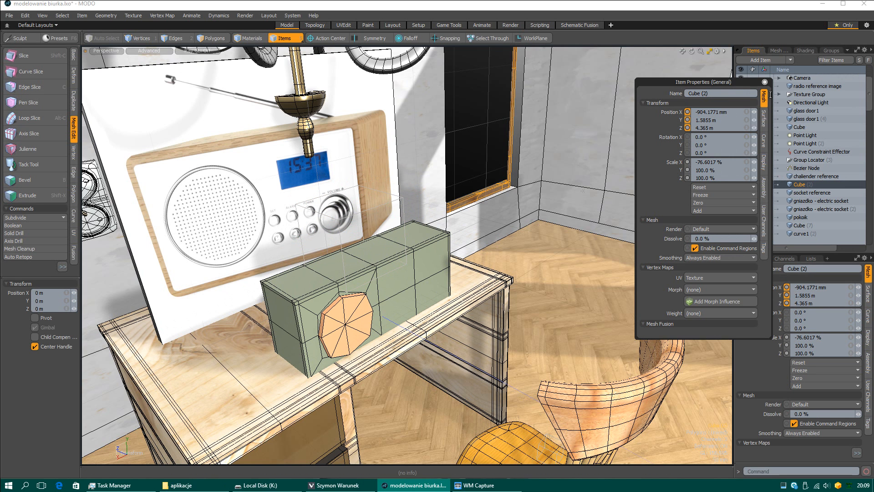
scroll(823, 207, "up", 2)
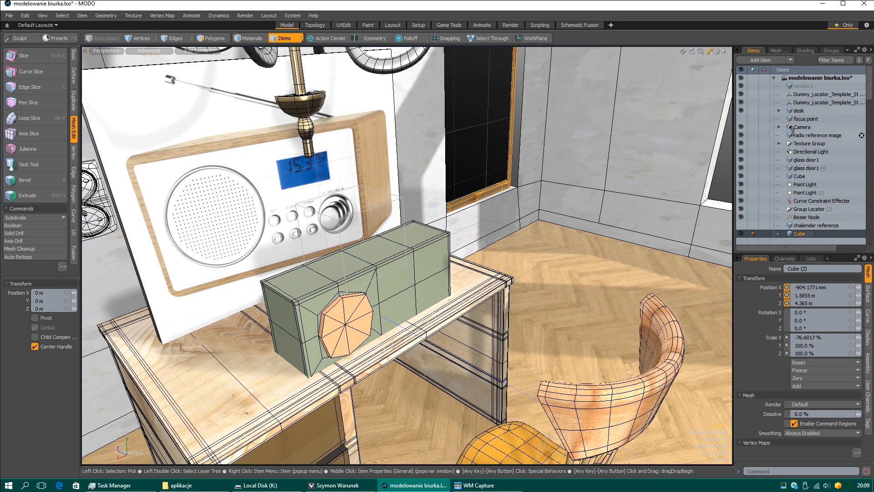
scroll(817, 154, "down", 10)
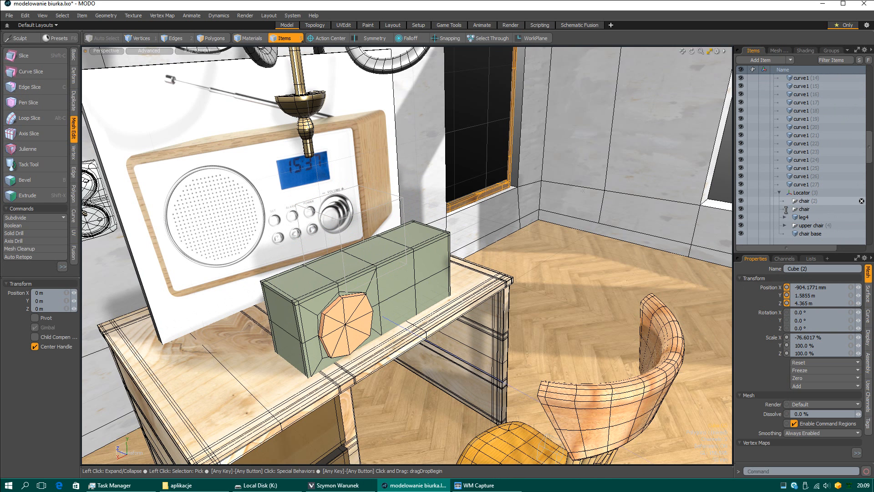
scroll(793, 209, "down", 1)
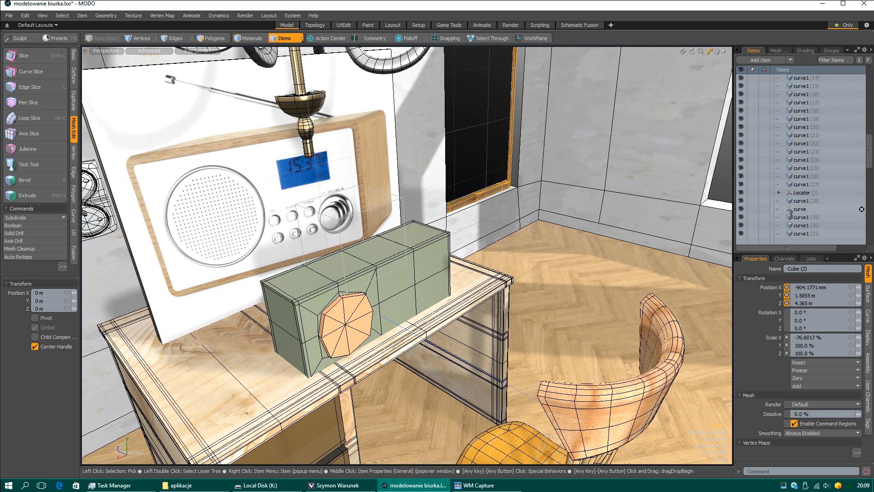
scroll(790, 214, "down", 10)
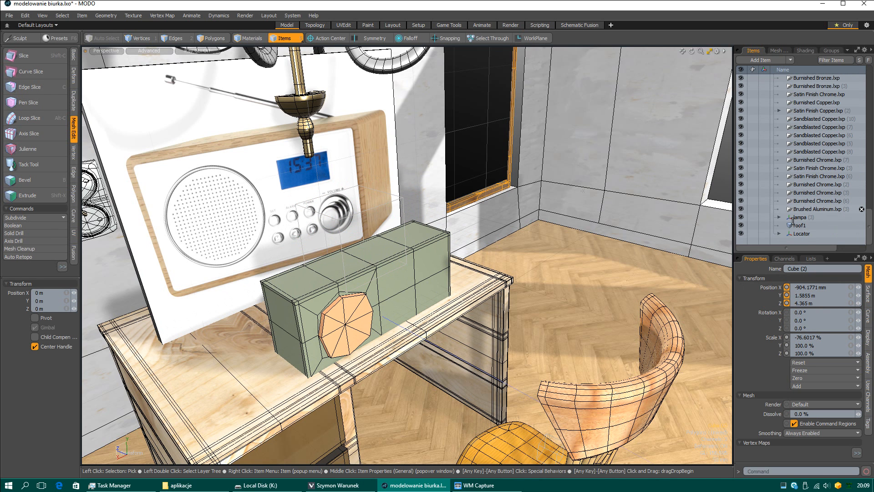
left_click(779, 234)
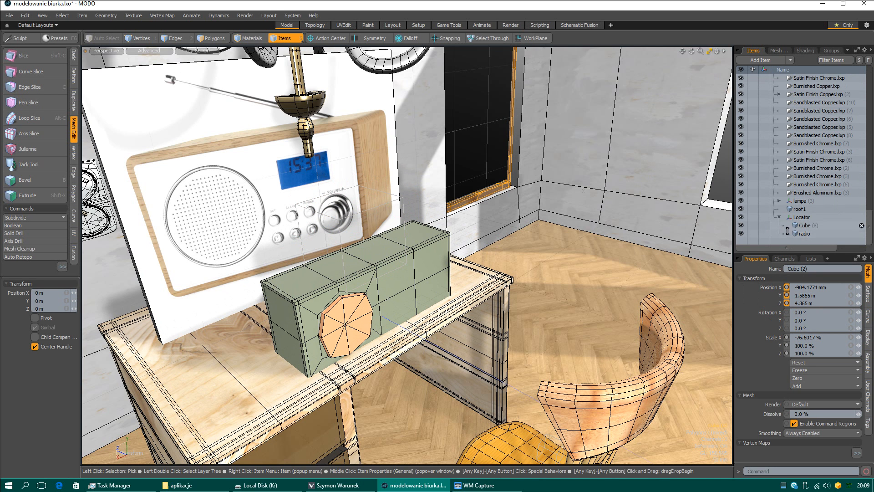
left_click(779, 218)
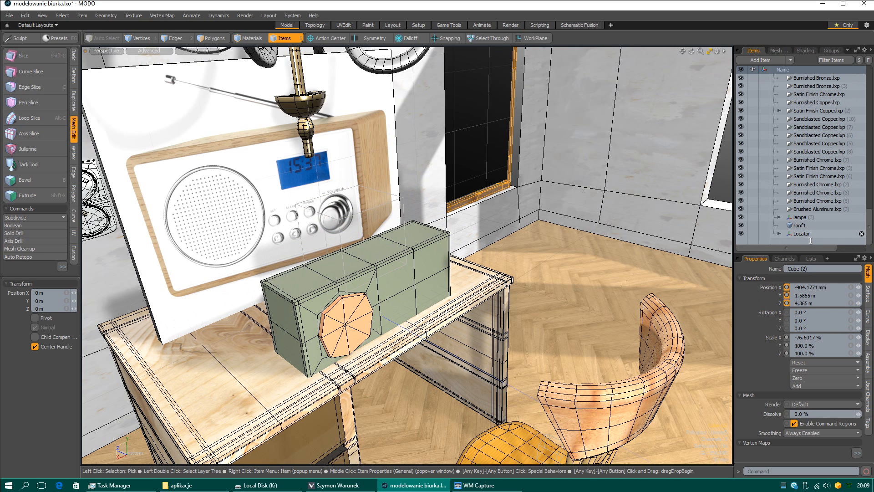
Step: Rename the locator that holds the radio parts as radio
left_click(810, 237)
double_click(810, 240)
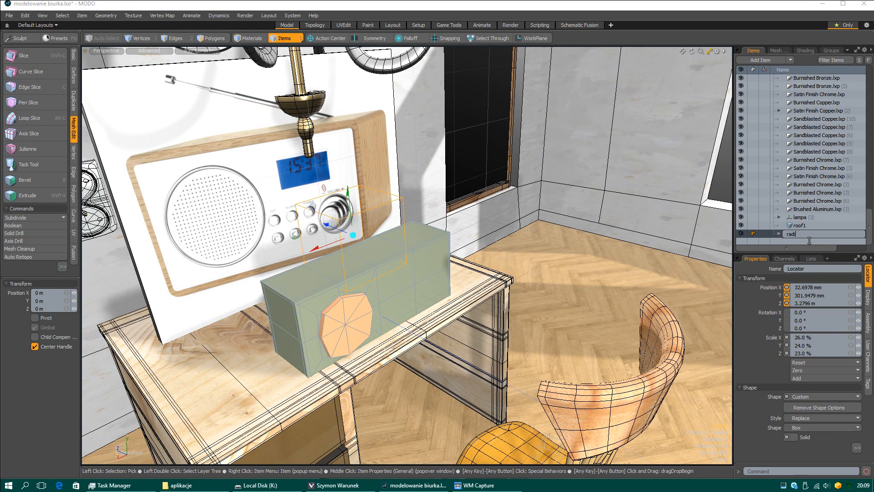
key("Return")
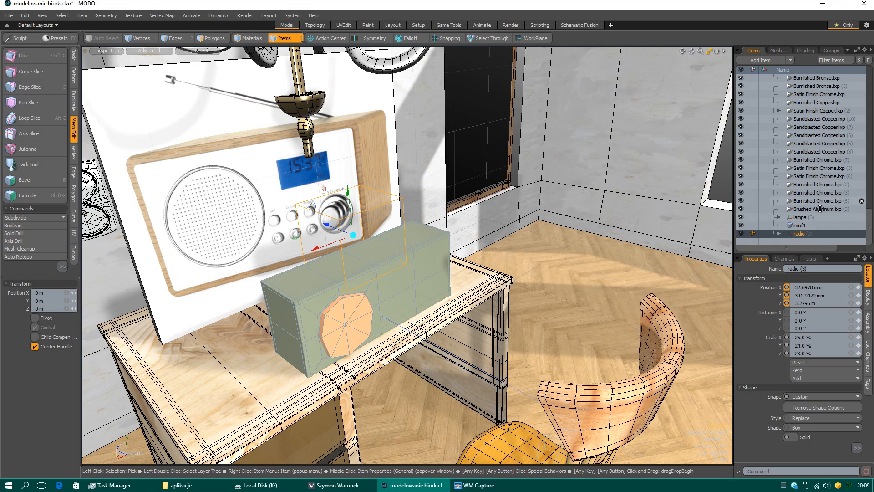
Step: Rename the round button's Cube mesh under the radio locator as "radio object"
left_click(779, 233)
left_click(806, 225)
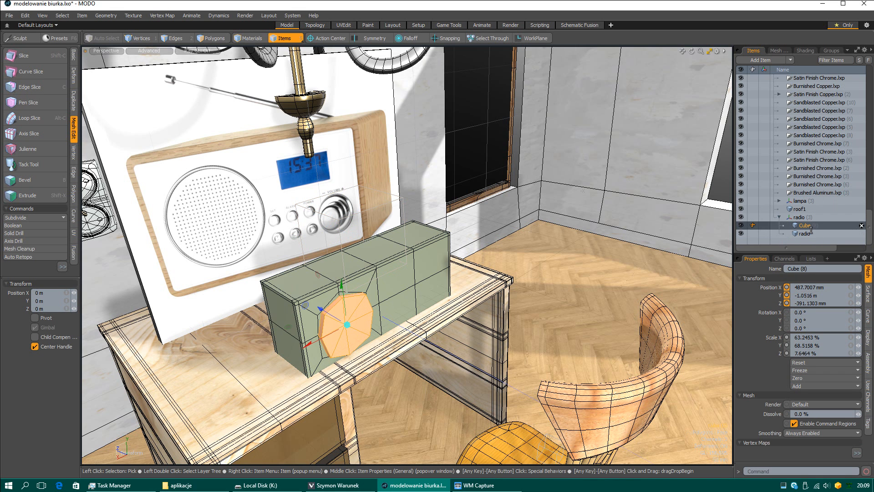
double_click(811, 231)
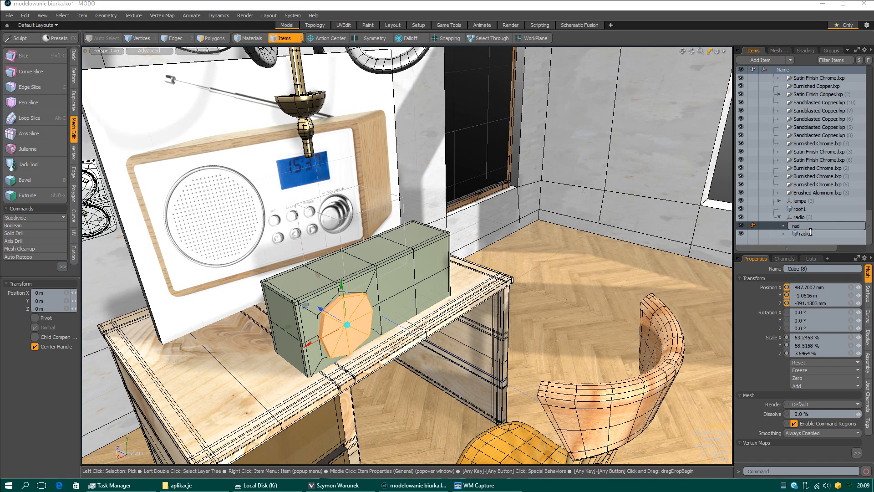
type("radio object")
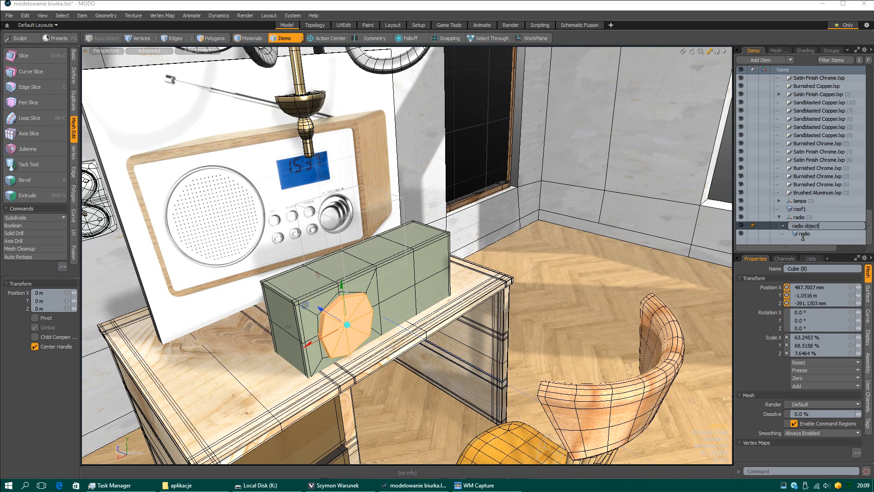
key("Return")
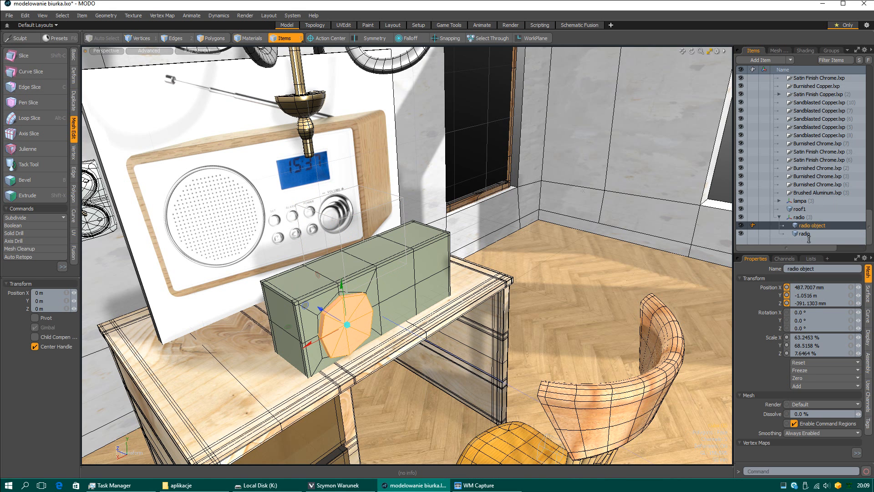
Step: Move the round button mesh 2 mm along Z at the green box's front
left_click(385, 258)
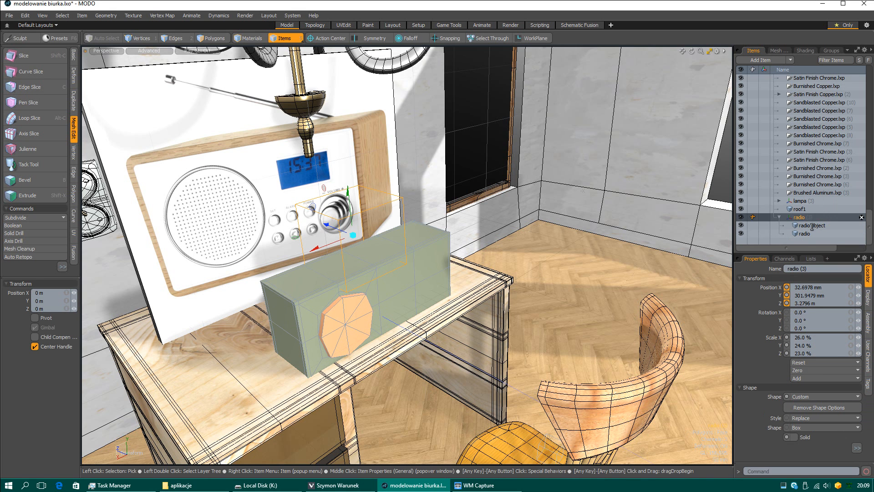
key("q")
left_click(364, 316)
right_click_drag(359, 321, 383, 334, "alt")
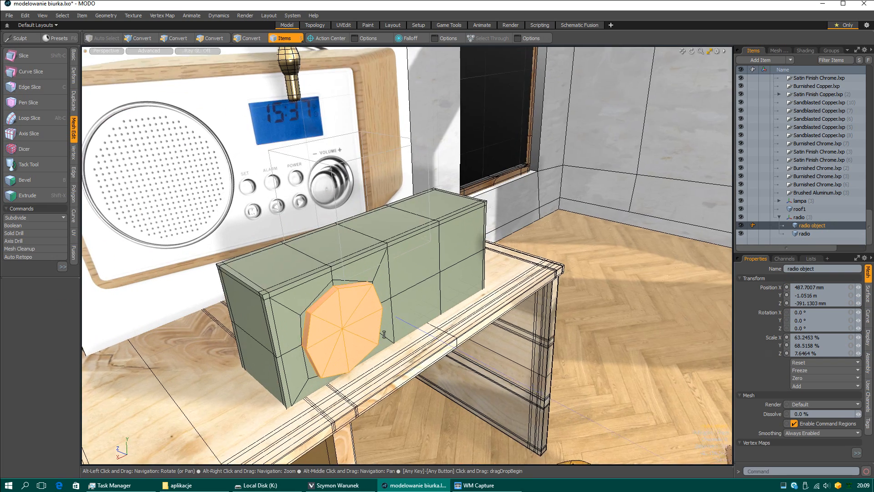
left_click_drag(384, 335, 336, 338, "alt")
key("w")
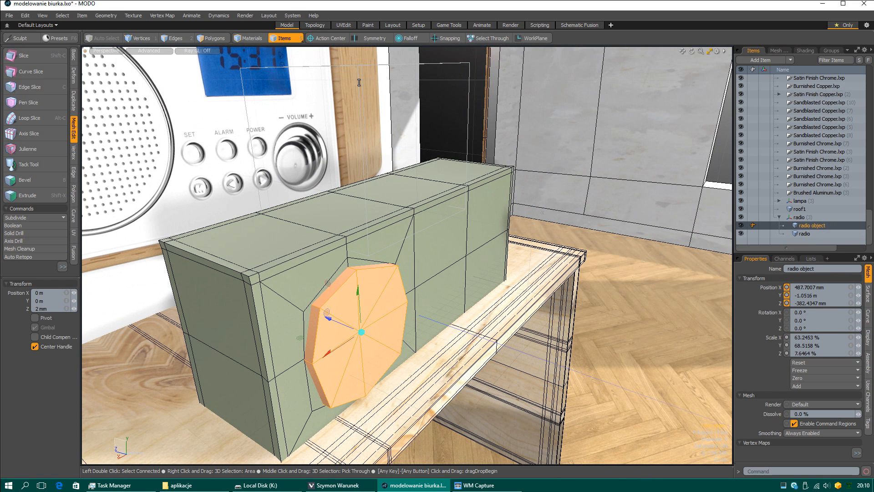
left_click_drag(374, 79, 363, 118, "alt")
left_click_drag(374, 126, 395, 228, "alt")
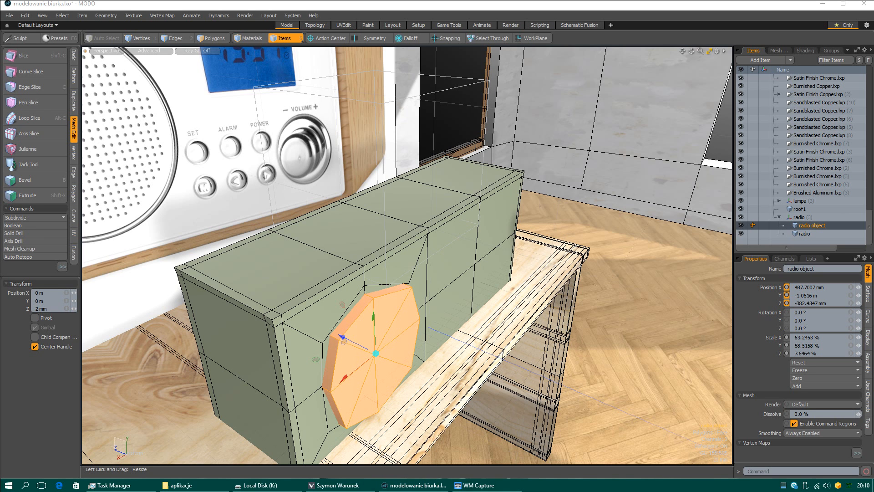
Step: Browse the metal material presets, including Mercury, Nickel and Lead, for the round button, and close the preset browser
mouse_move(499, 490)
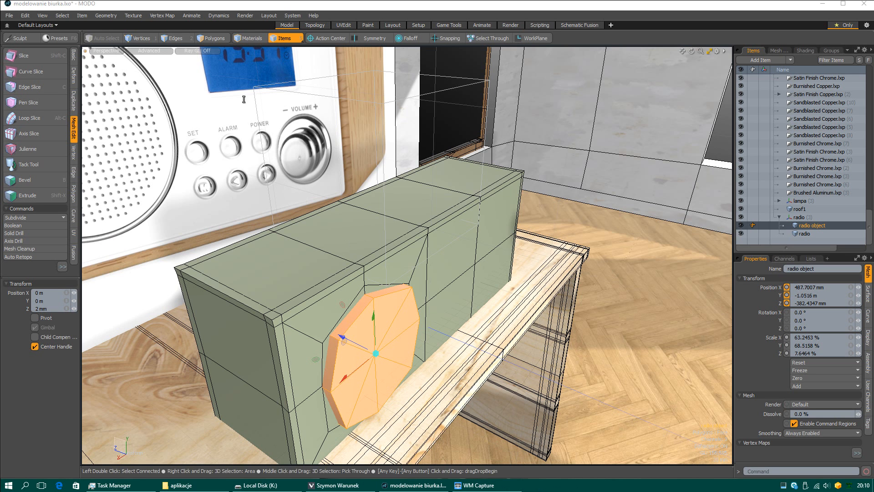
left_click(59, 38)
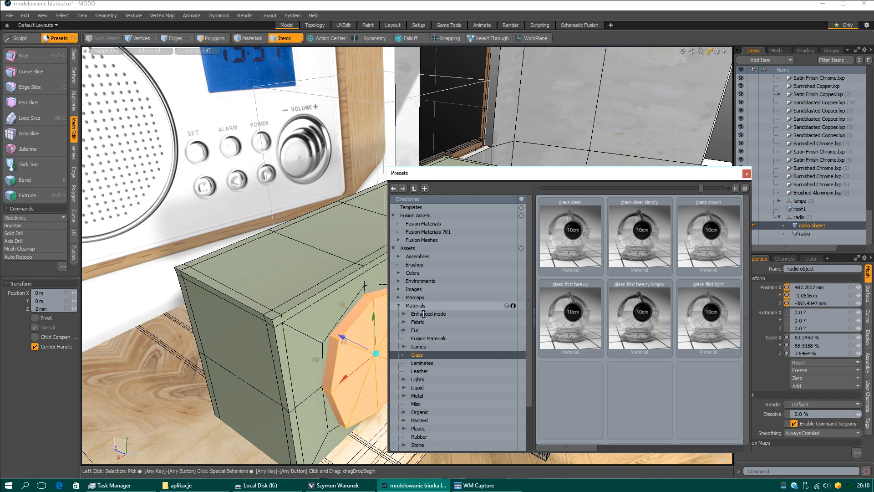
left_click(440, 317)
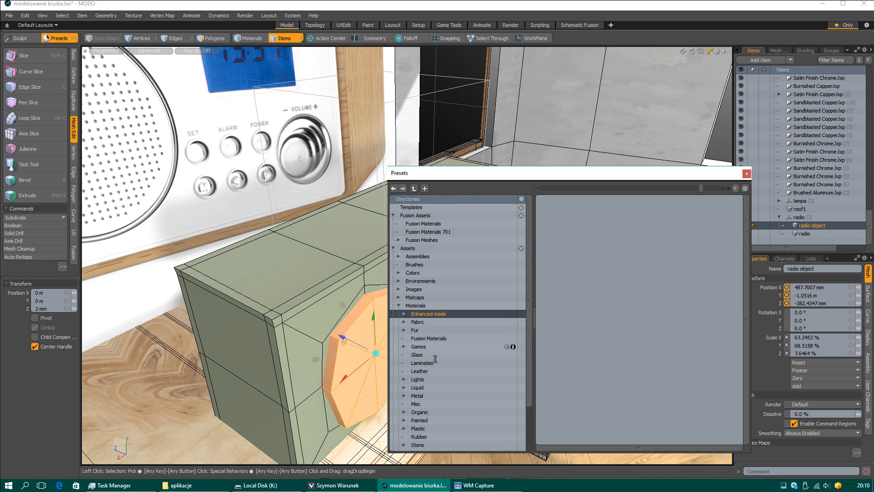
double_click(431, 395)
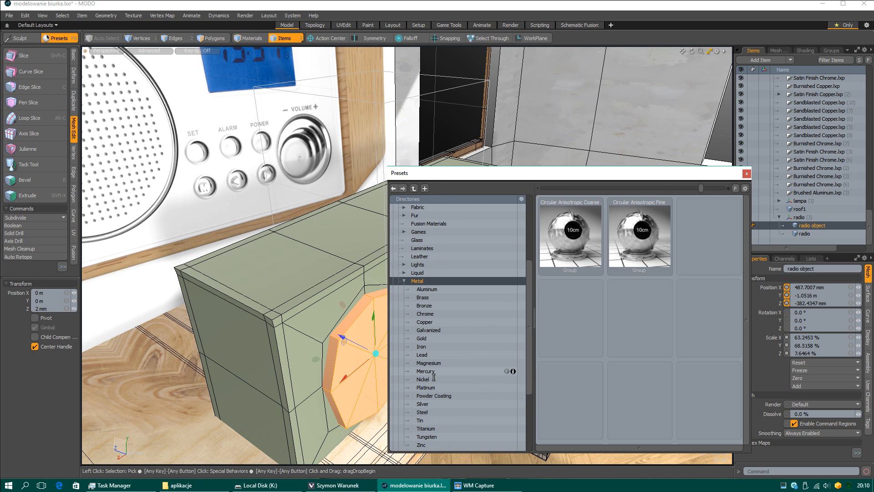
left_click(433, 379)
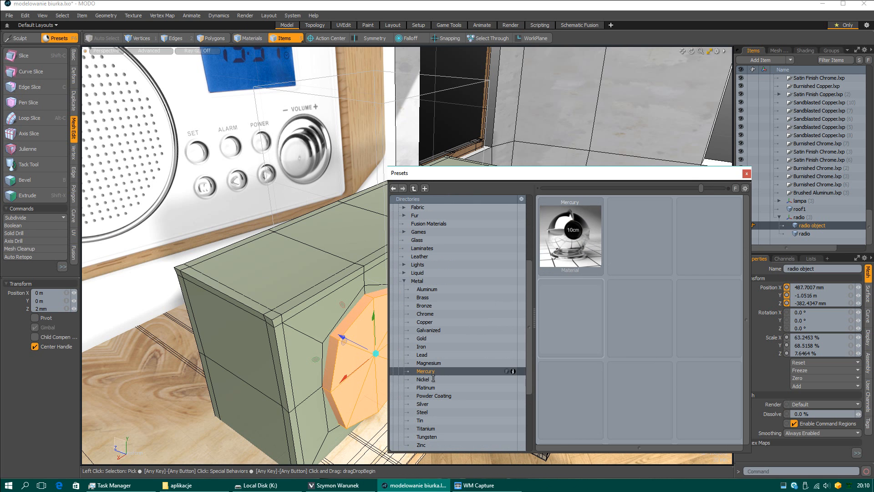
left_click(438, 388)
left_click(433, 379)
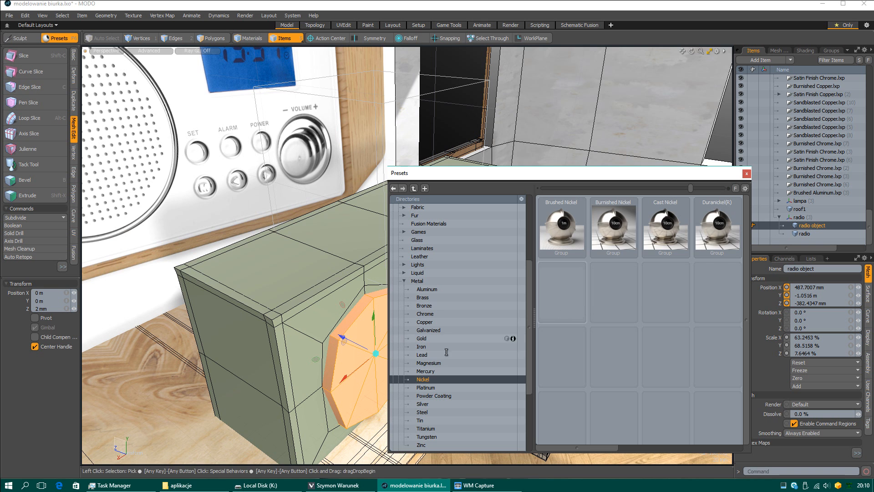
left_click(436, 363)
left_click(432, 355)
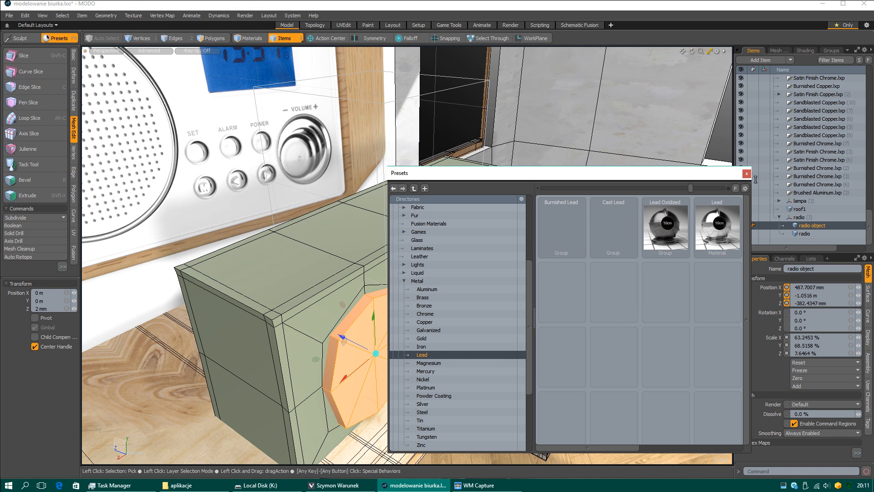
left_click(747, 174)
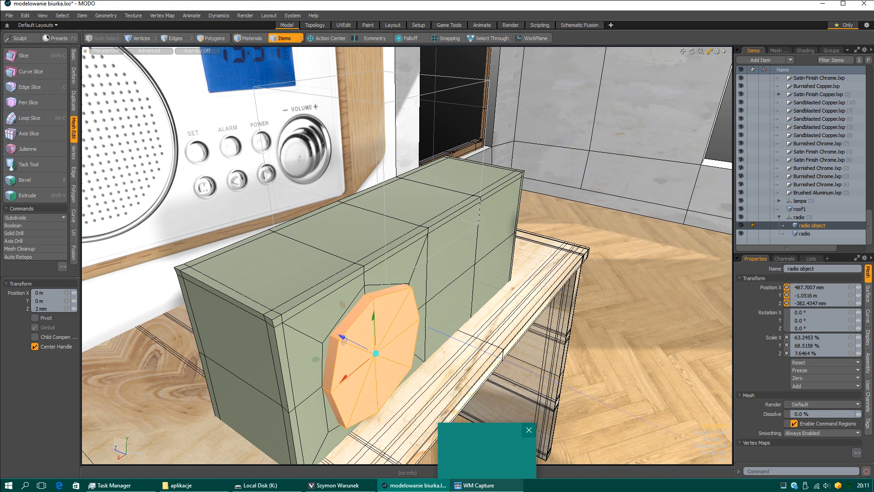
left_click(483, 486)
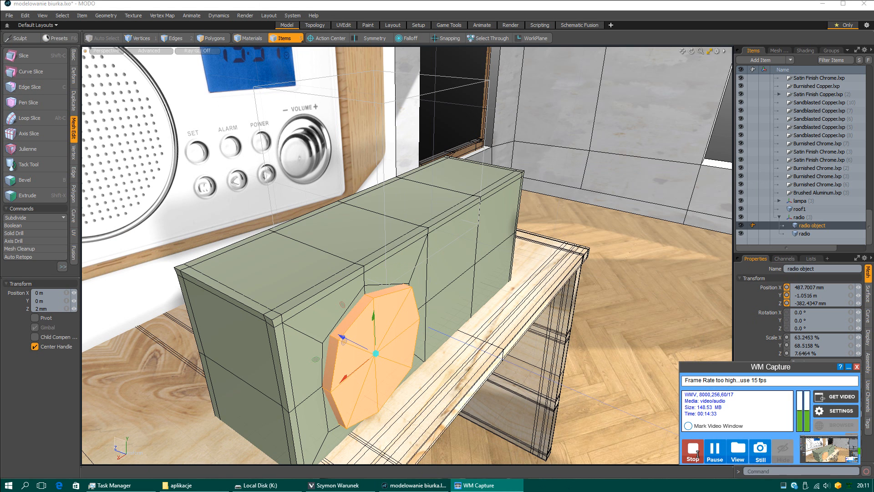